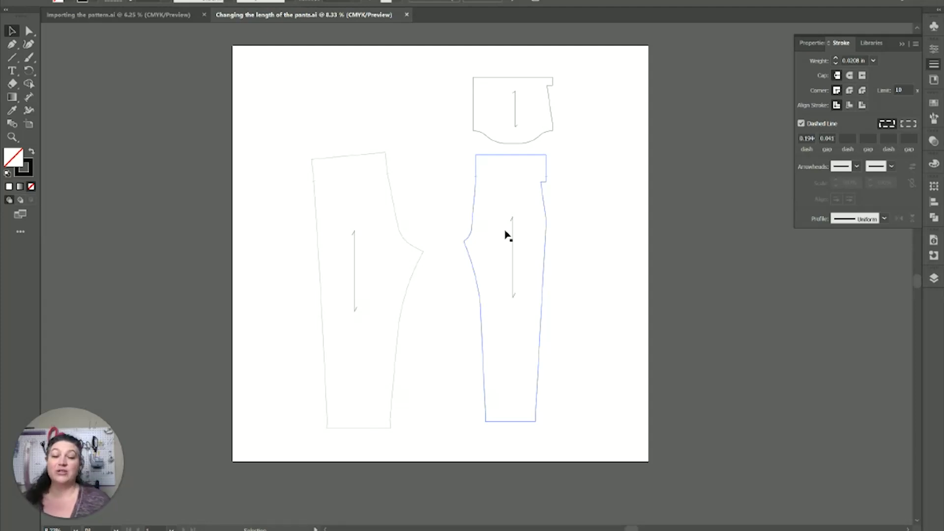
- Cut the back pants piece's outline at the crotch point and at the inseam point just above the hem
click(509, 236)
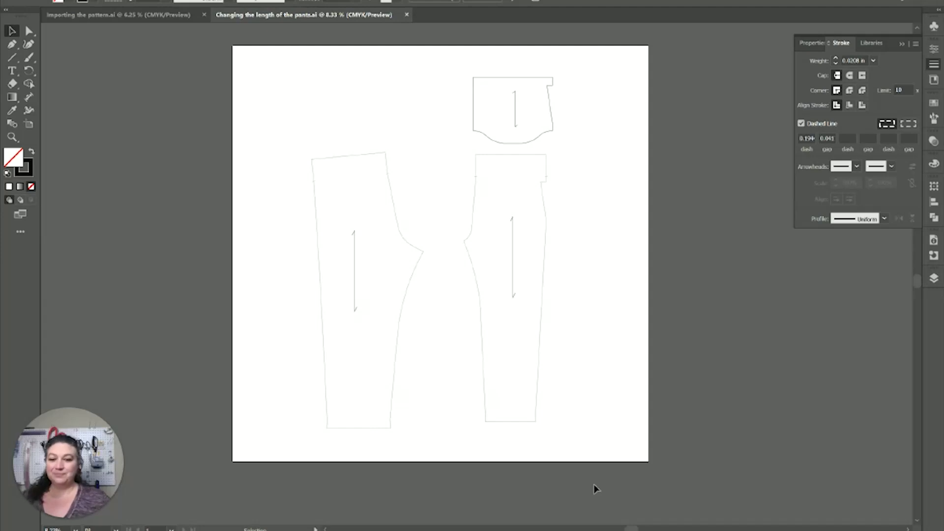
scroll(467, 295, down, 2)
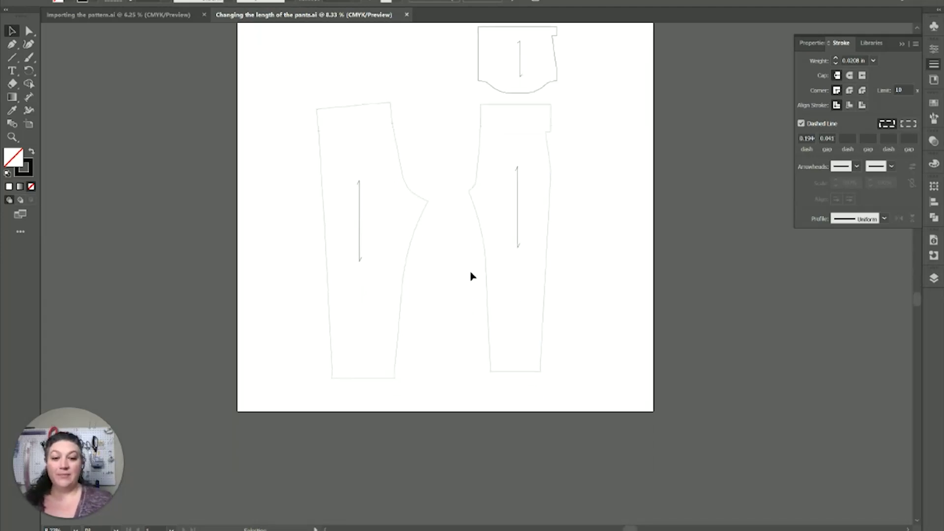
scroll(473, 276, up, 2)
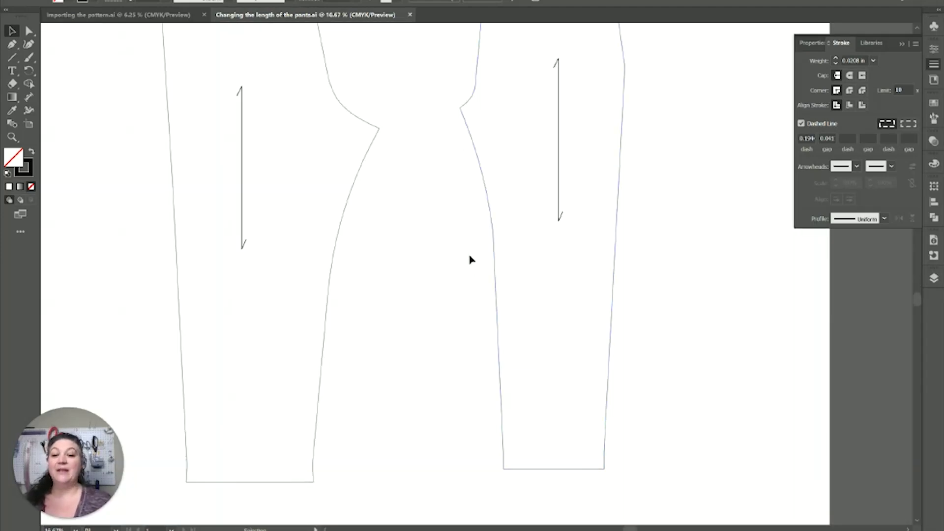
scroll(470, 259, down, 2)
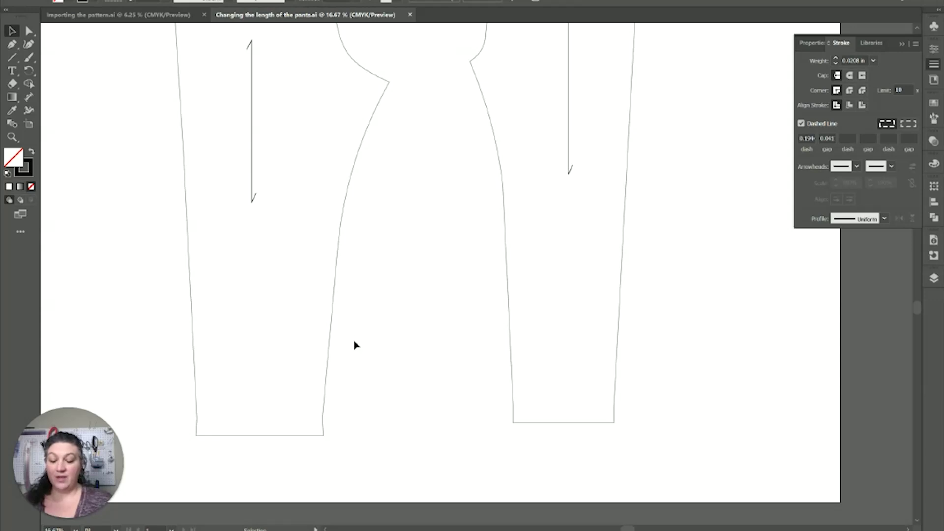
key(a)
click(333, 307)
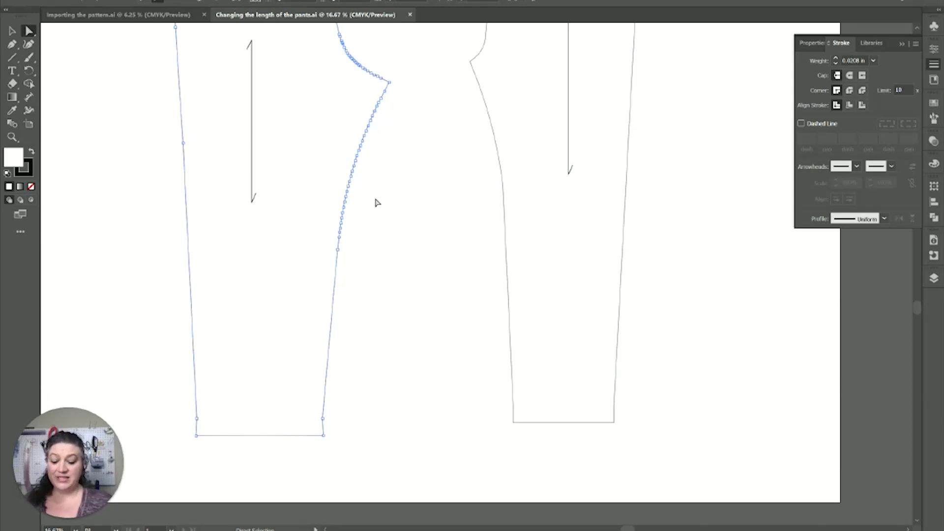
key(c)
click(389, 82)
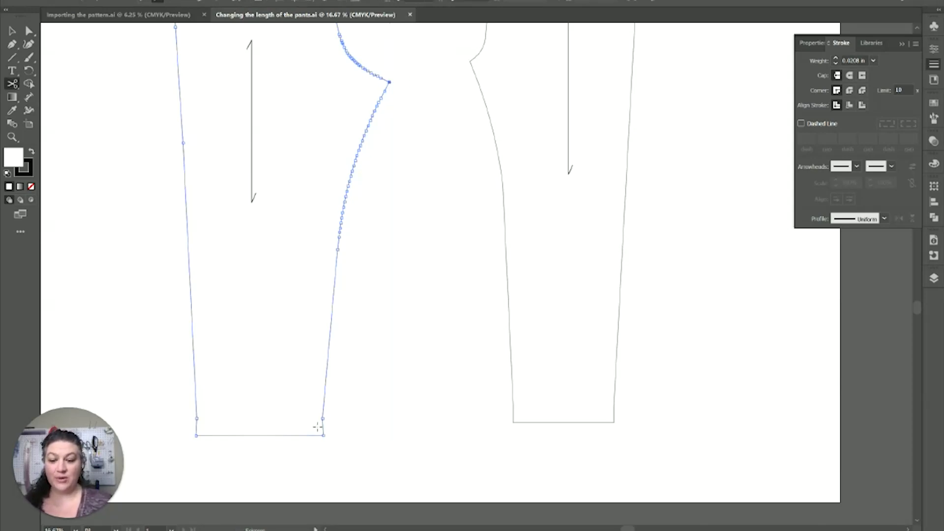
click(323, 419)
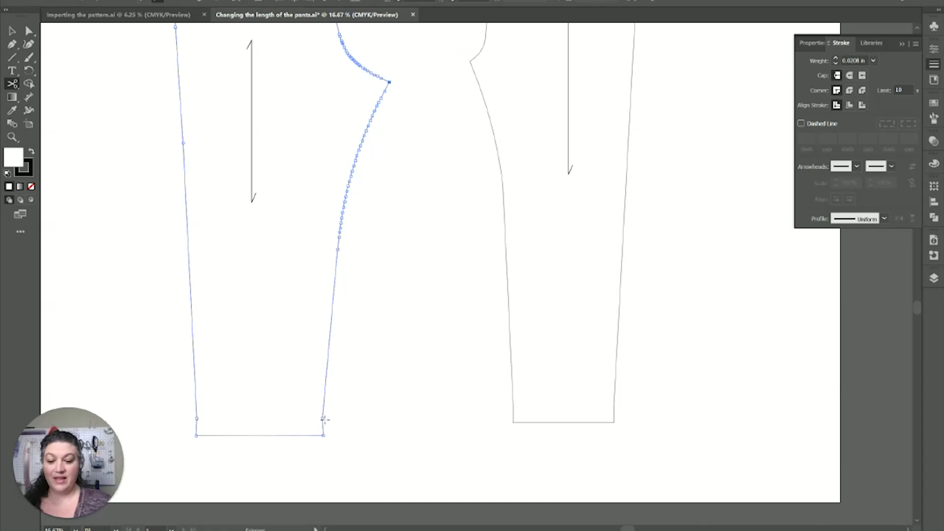
click(323, 418)
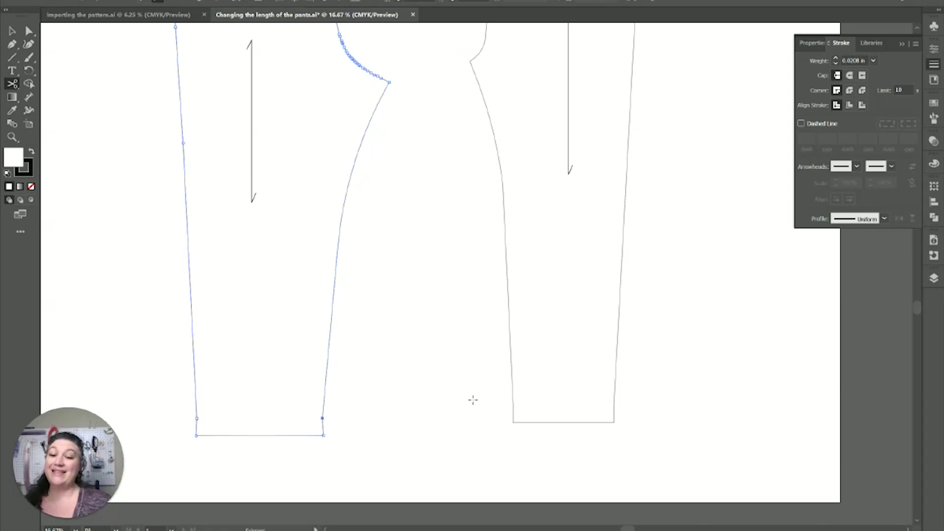
- Select the separated back inseam segment and check its length in Document Info
key(v)
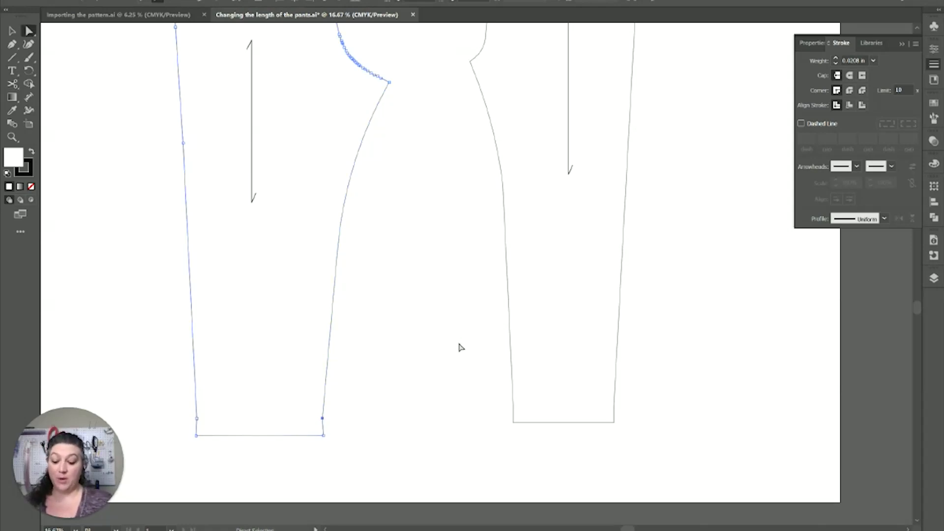
click(394, 295)
click(332, 305)
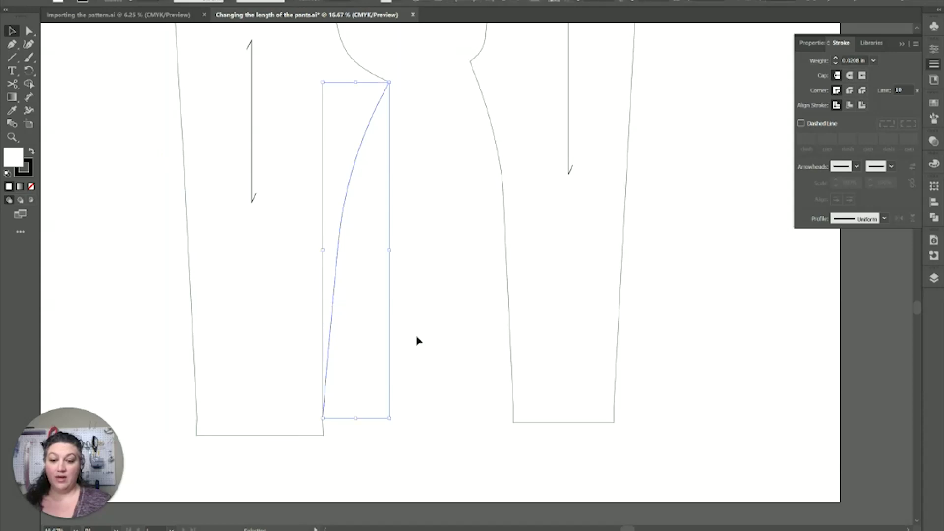
click(933, 239)
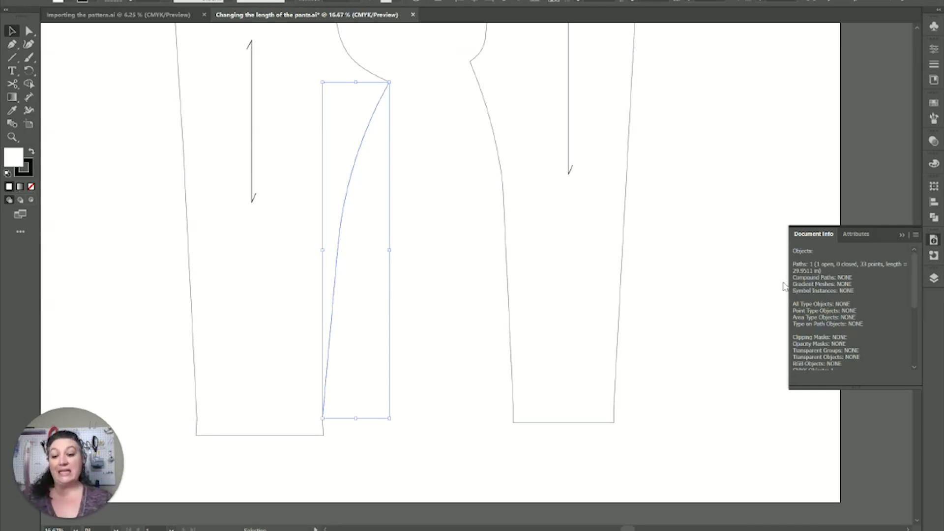
- Cut the front pants piece's inseam at the crotch point and just above the hem, and select it to read its length
click(510, 283)
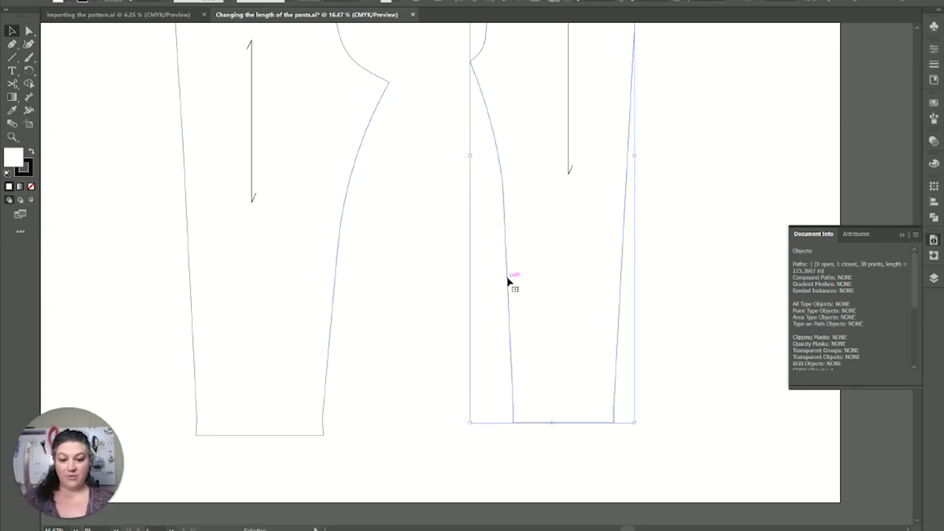
key(a)
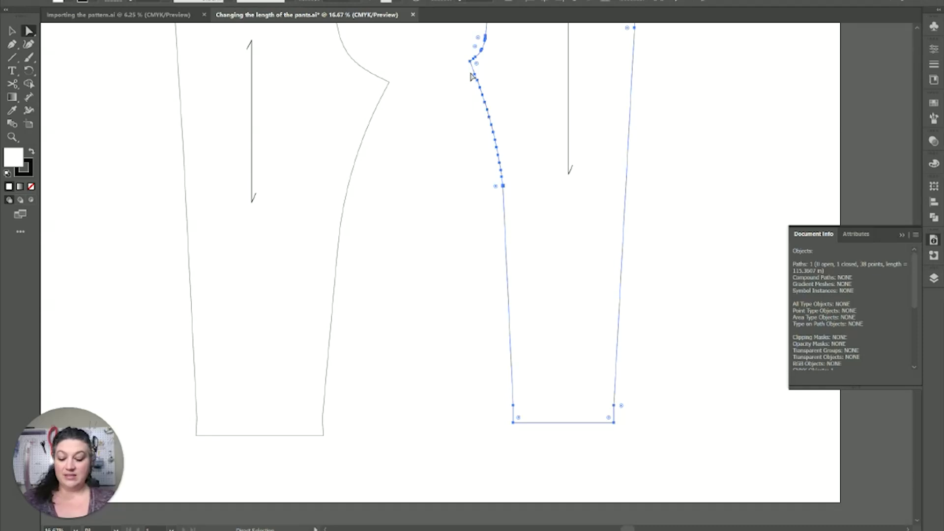
key(c)
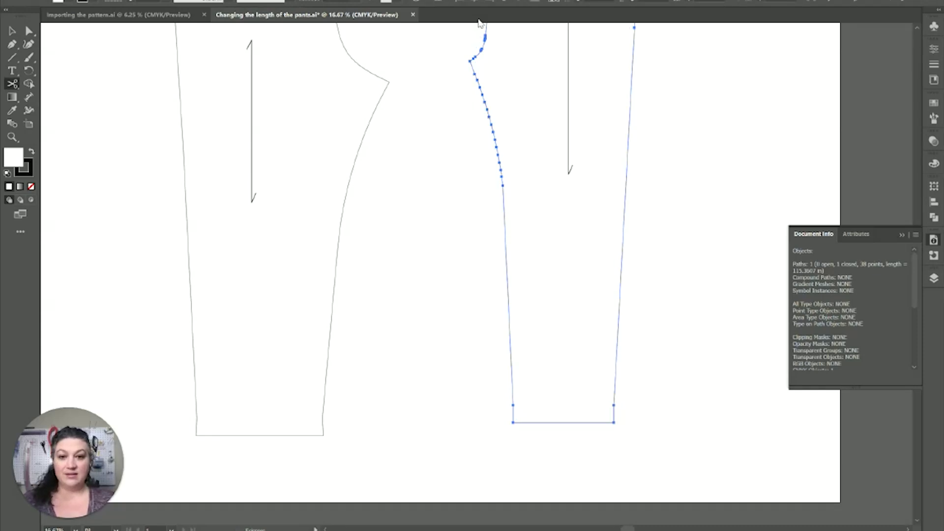
click(468, 61)
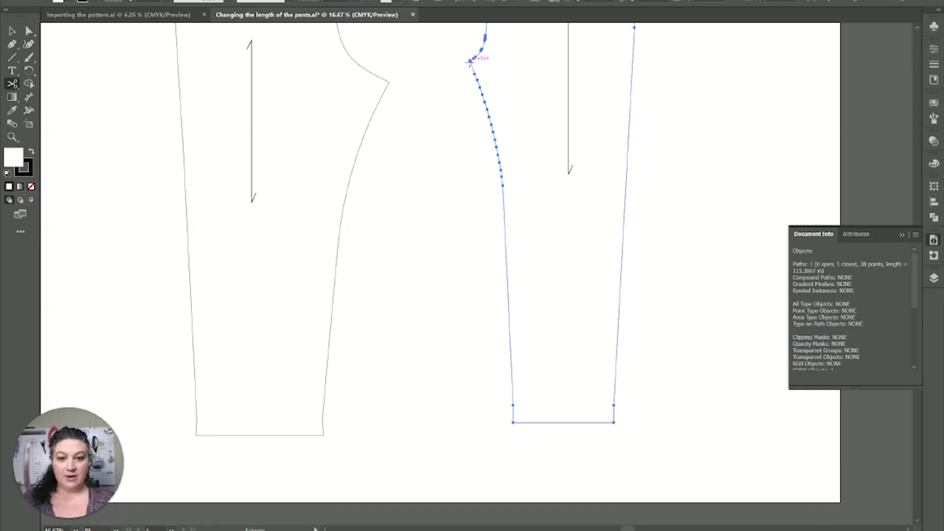
click(513, 404)
key(v)
click(519, 255)
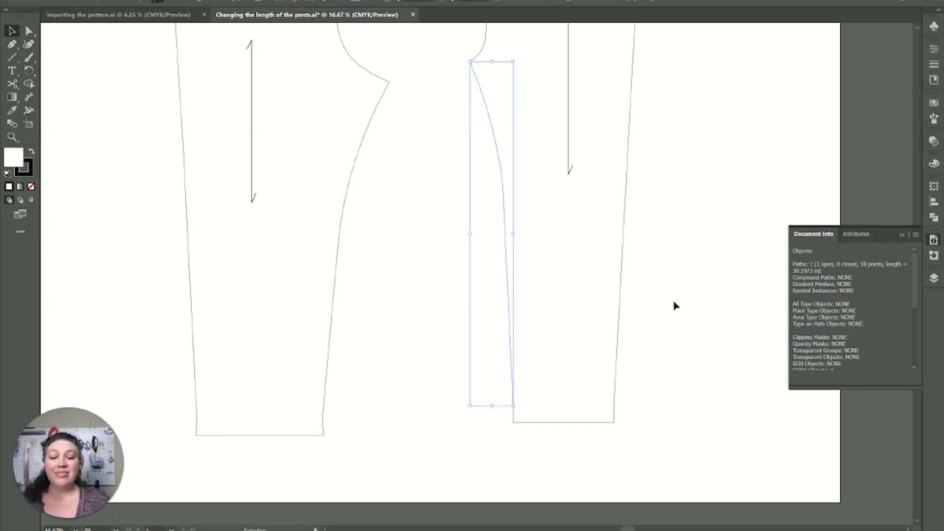
- Rejoin the back piece's cut ends at the crotch point with a corner join
scroll(683, 307, up, 5)
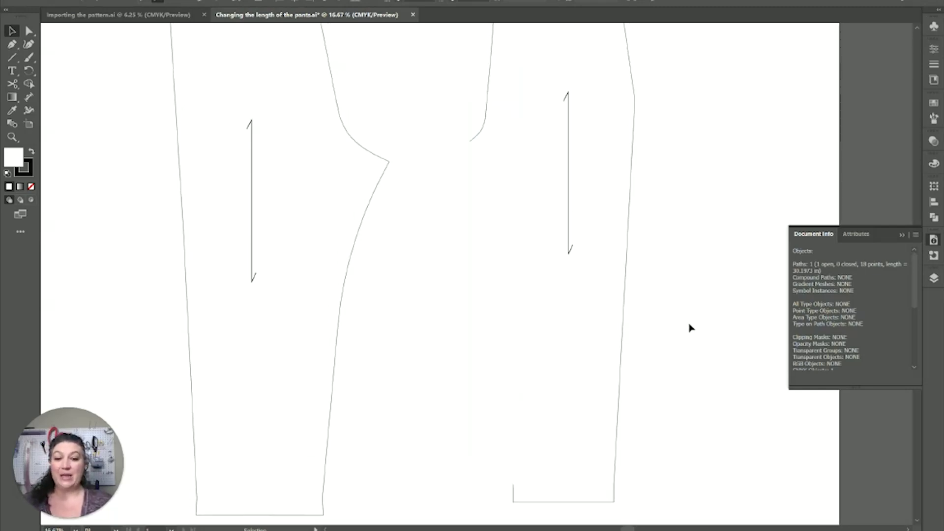
key(Delete)
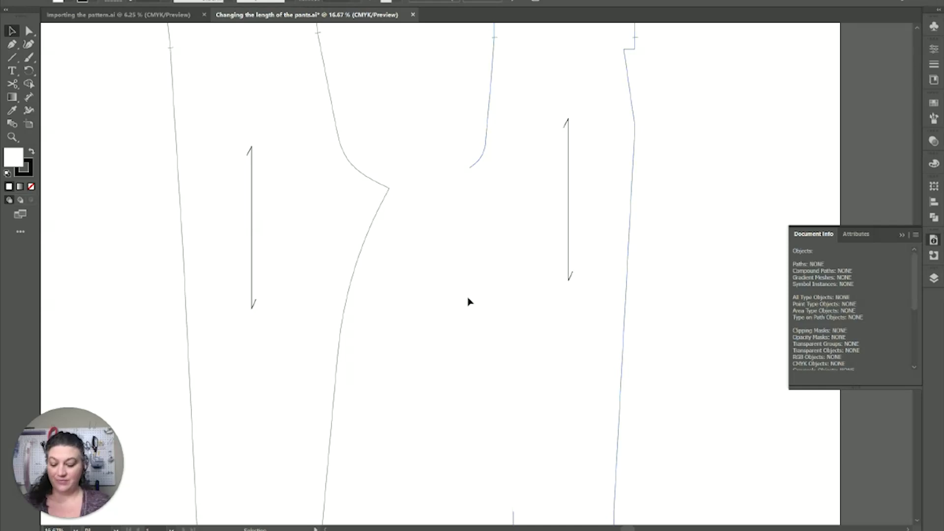
key(a)
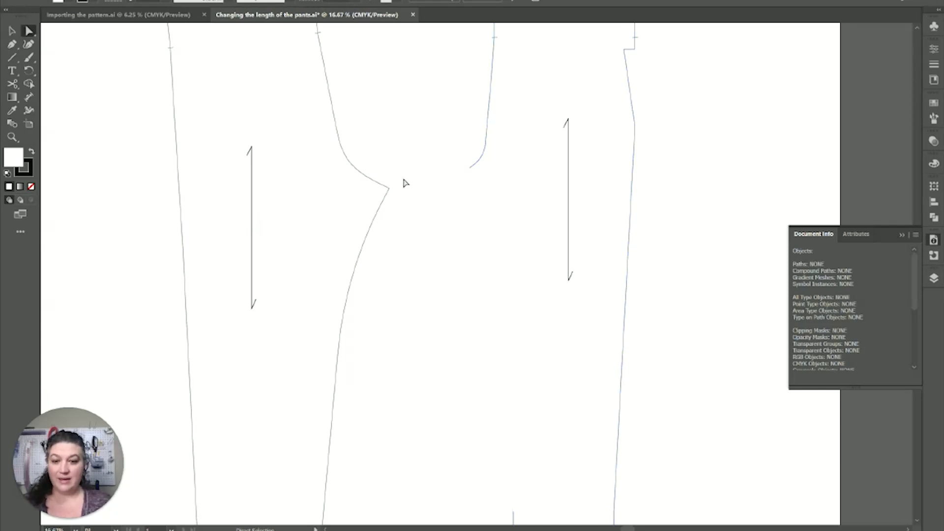
drag(382, 197, 382, 198)
key(v)
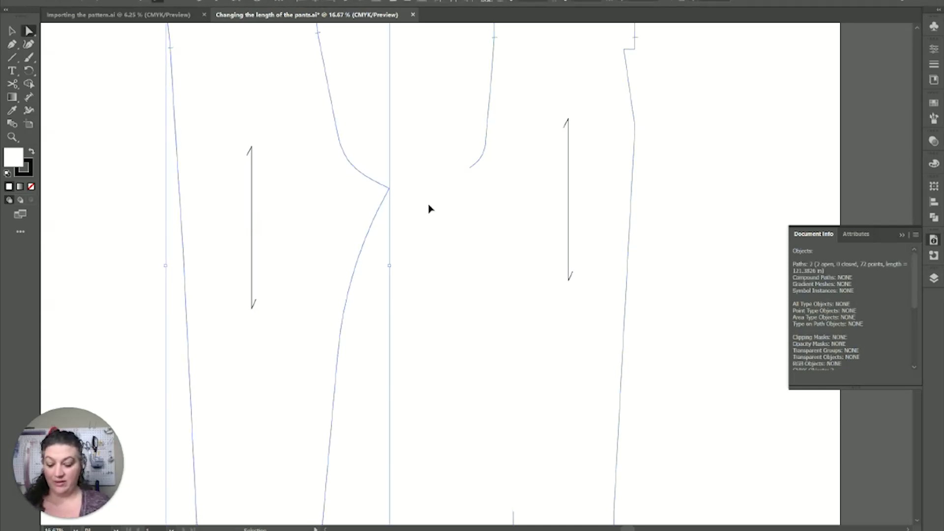
key(ctrl+j)
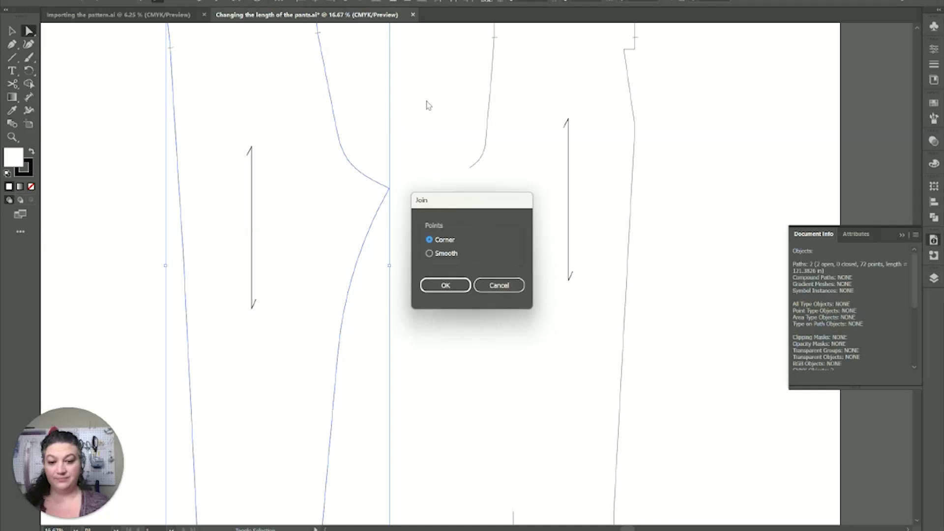
click(445, 285)
- Rejoin the front piece's cut ends at the crotch point with a corner join
click(458, 166)
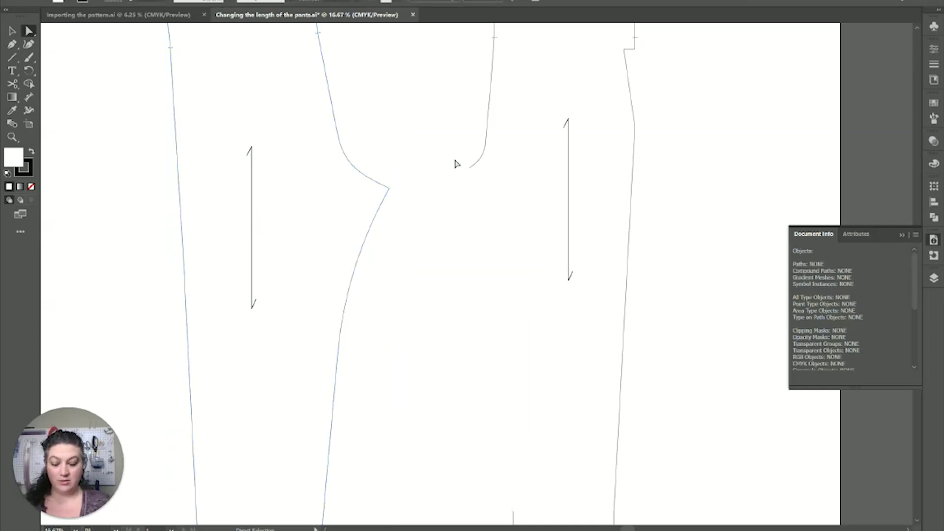
click(471, 173)
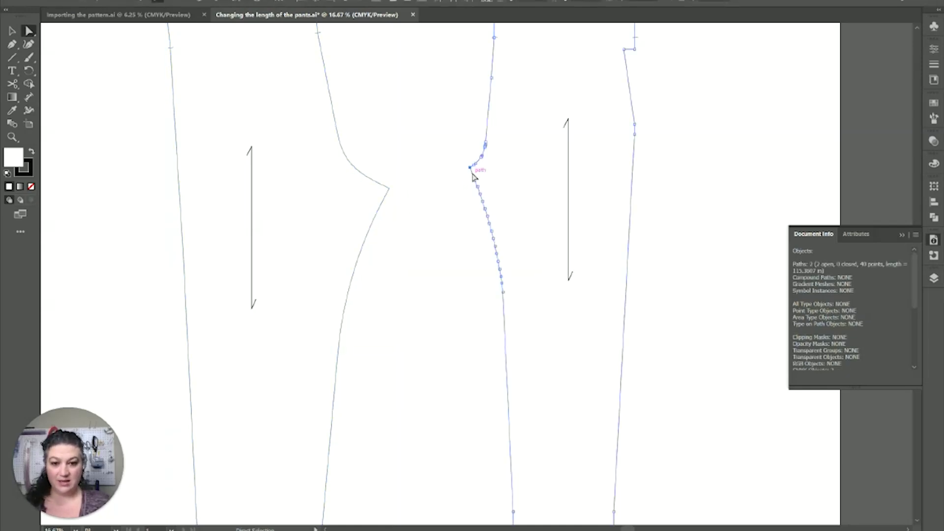
key(ctrl+j)
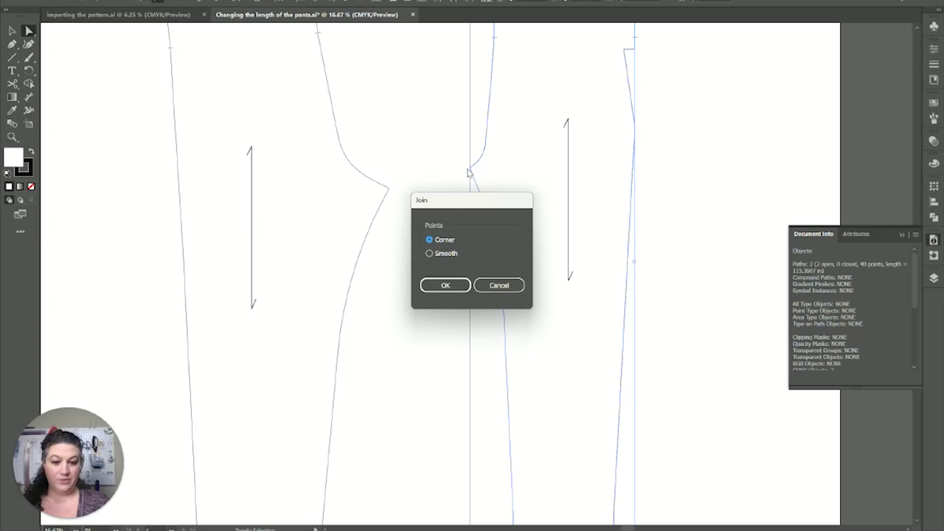
key(Return)
- Rejoin the front piece's inseam just above the hem with a smooth join
scroll(511, 352, down, 4)
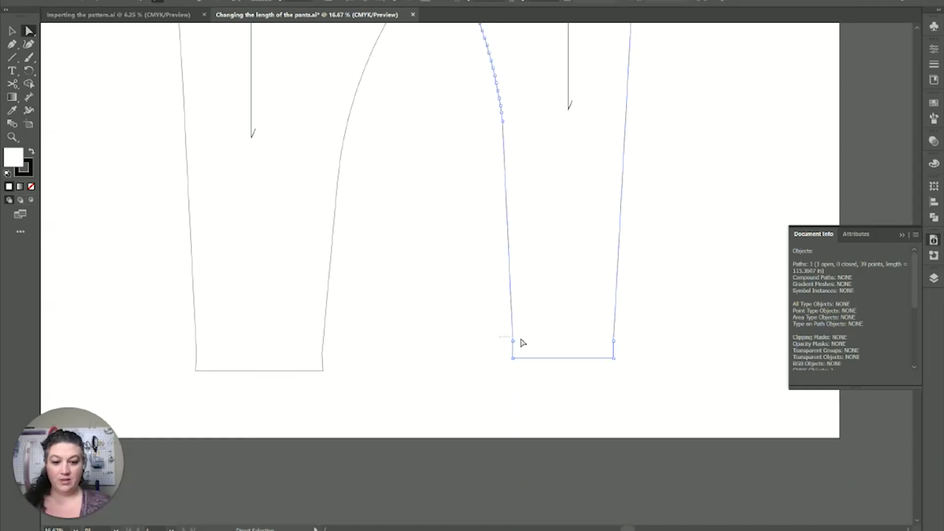
key(ctrl+j)
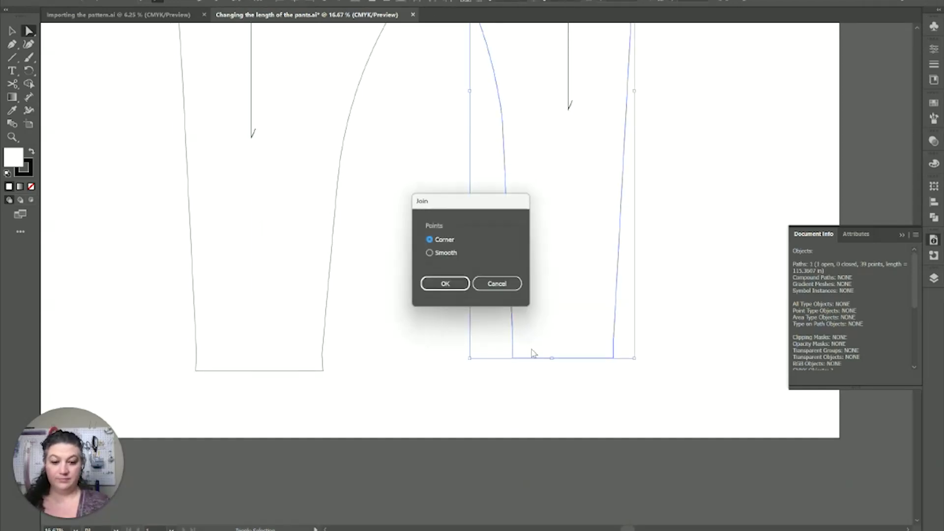
click(442, 254)
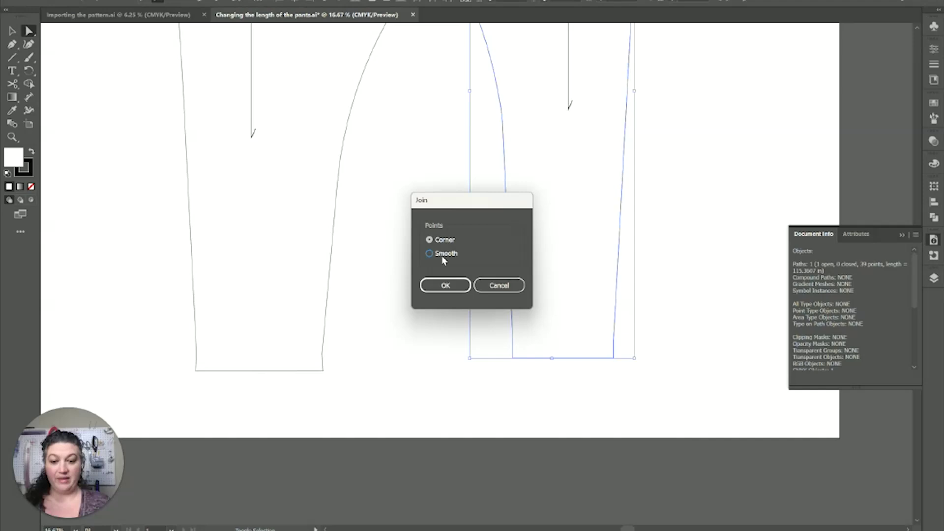
click(446, 288)
- Rejoin the back piece's inseam just above the hem with a smooth join
click(310, 362)
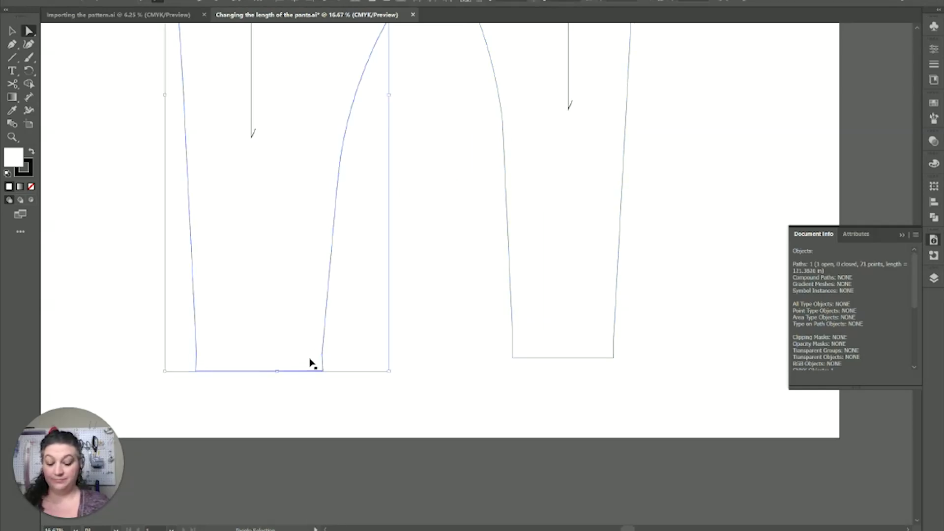
key(ctrl+j)
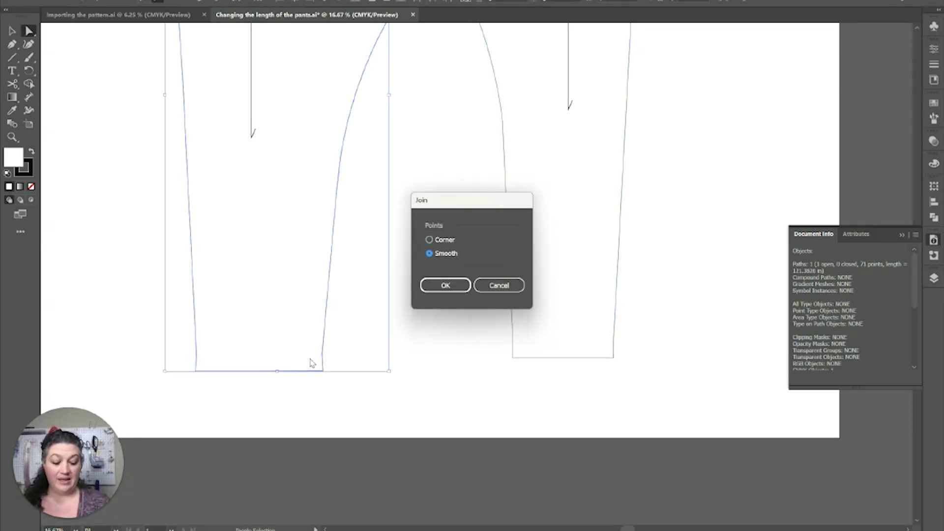
key(Return)
- Draw a 5 in line segment at 240° starting from the back piece's crotch point
drag(466, 162, 440, 367)
key(ctrl+minus)
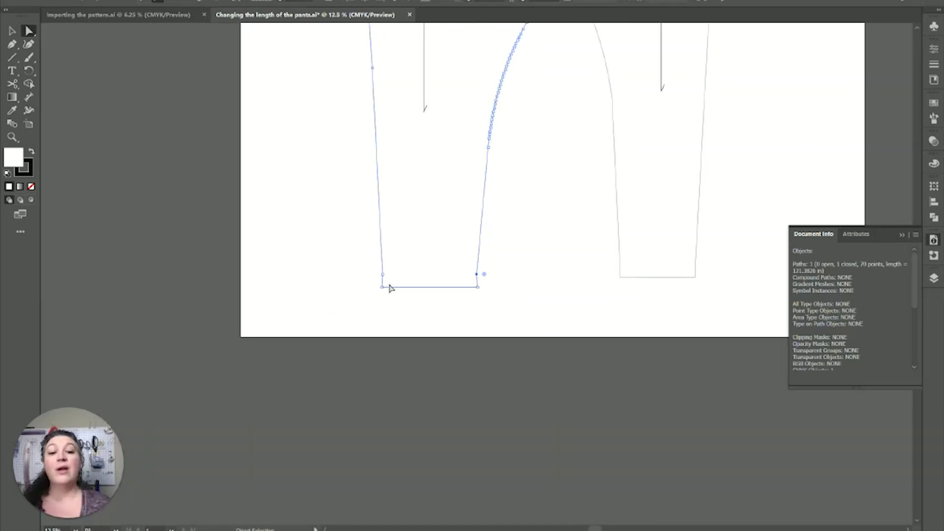
drag(573, 164, 474, 345)
click(693, 272)
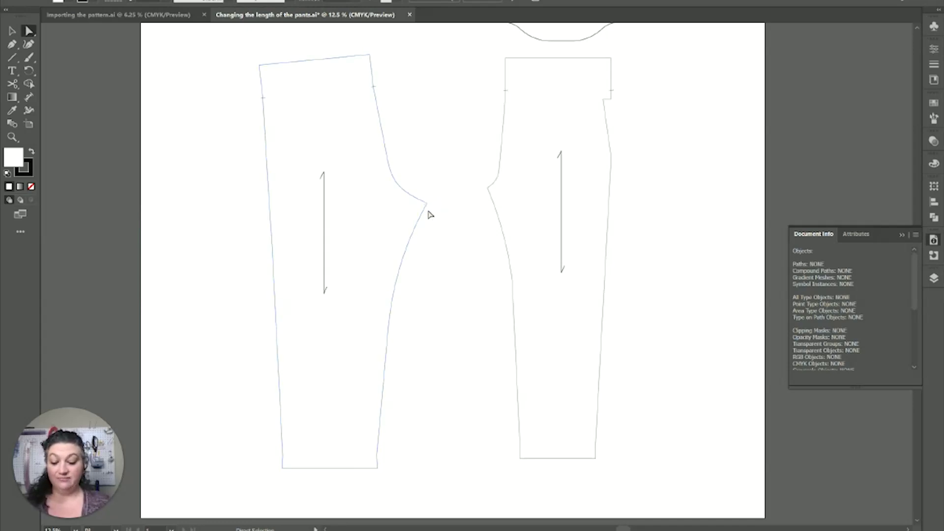
key(backslash)
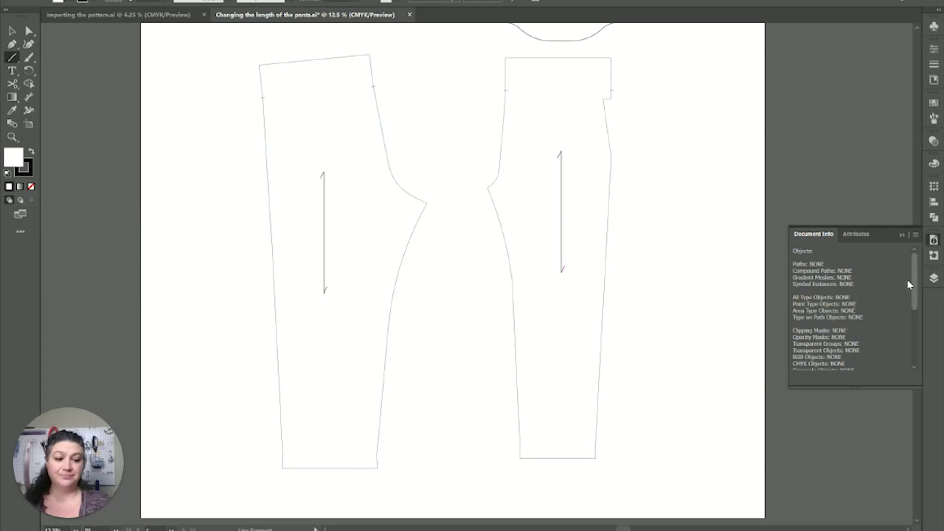
click(426, 202)
text(5)
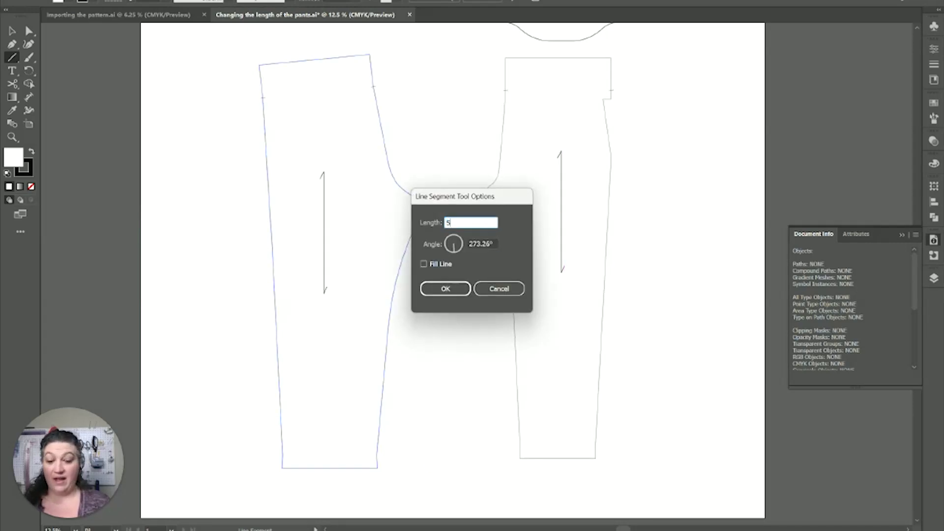
key(Tab)
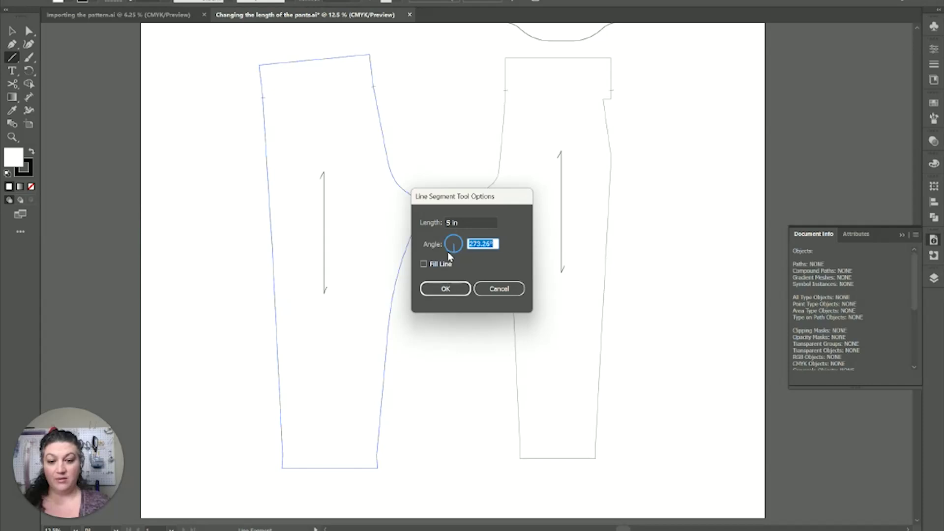
text(240)
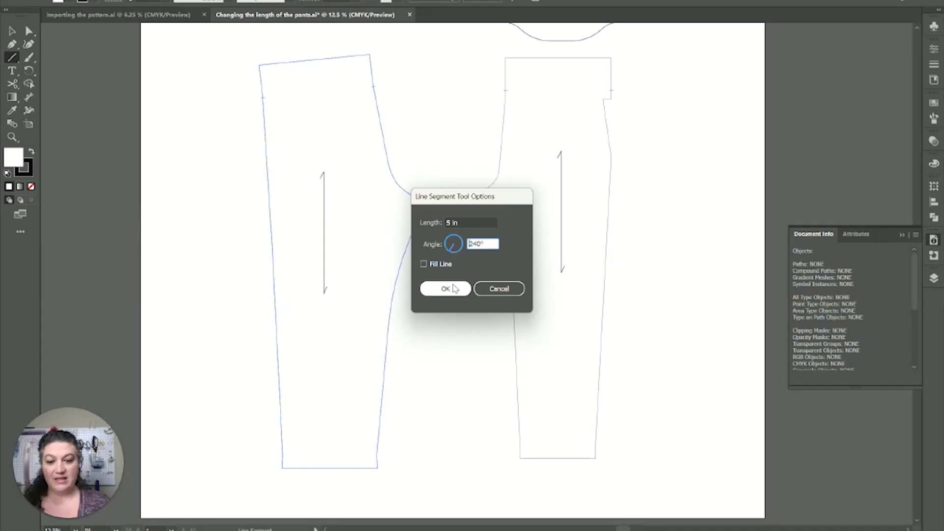
click(445, 289)
key(ctrl+plus)
key(ctrl+plus)
key(ctrl+plus)
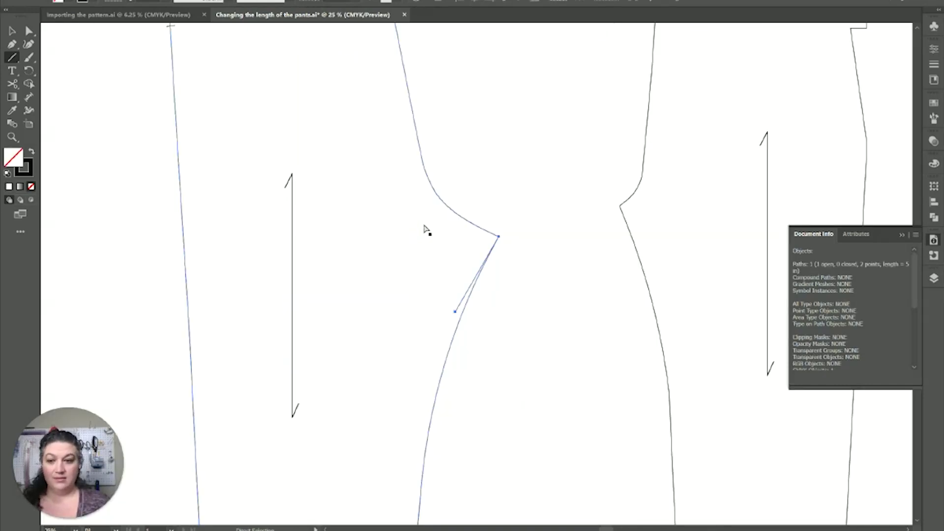
drag(577, 316, 486, 290)
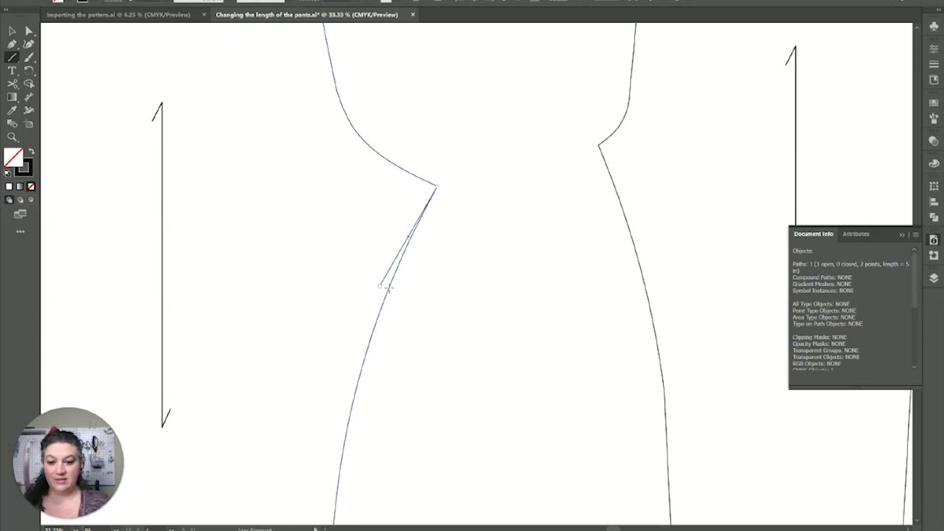
mouse_move(388, 288)
mouse_down()
mouse_move(147, 295)
mouse_move(381, 284)
mouse_up()
key(ctrl+z)
key(ctrl+minus)
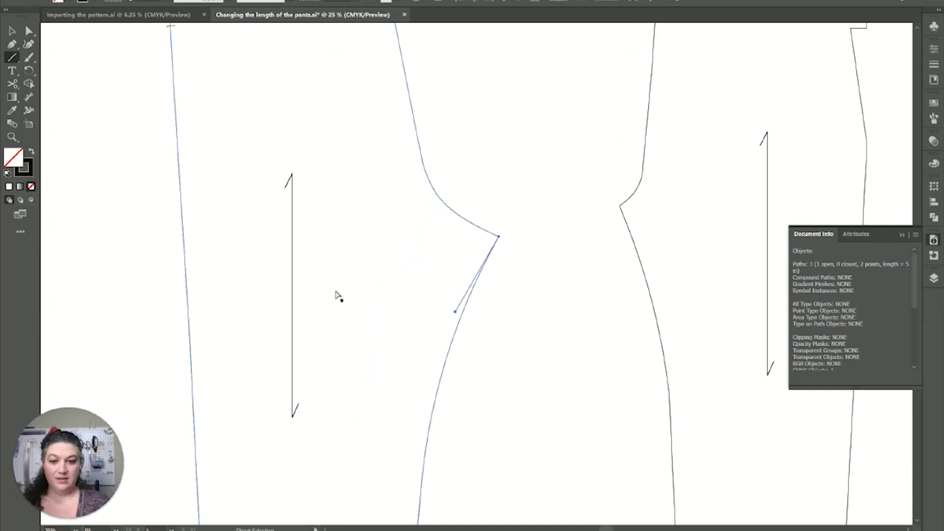
- Draw a horizontal line about 15.9 in long across the back piece, from the inseam beside the 5 in guide's lower end to the outseam
key(ctrl+minus)
scroll(476, 216, down, 2)
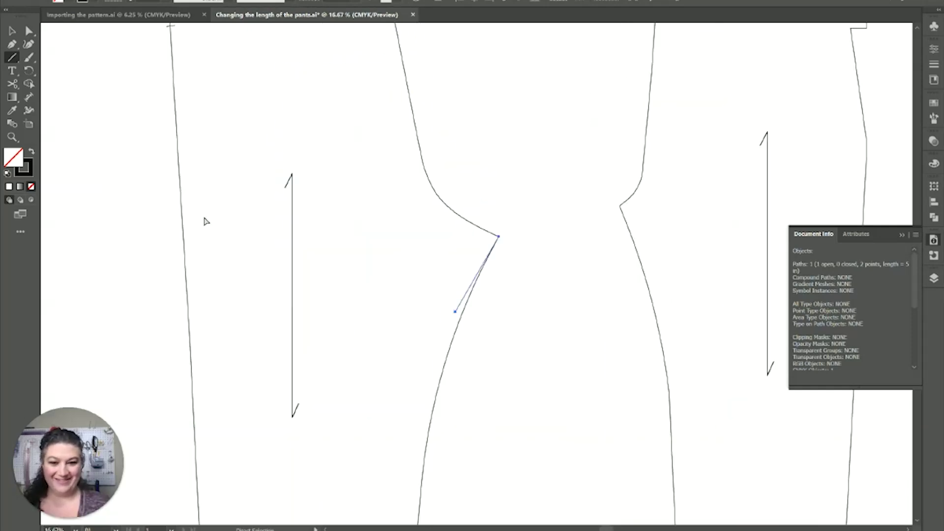
key(ctrl+plus)
drag(295, 221, 546, 172)
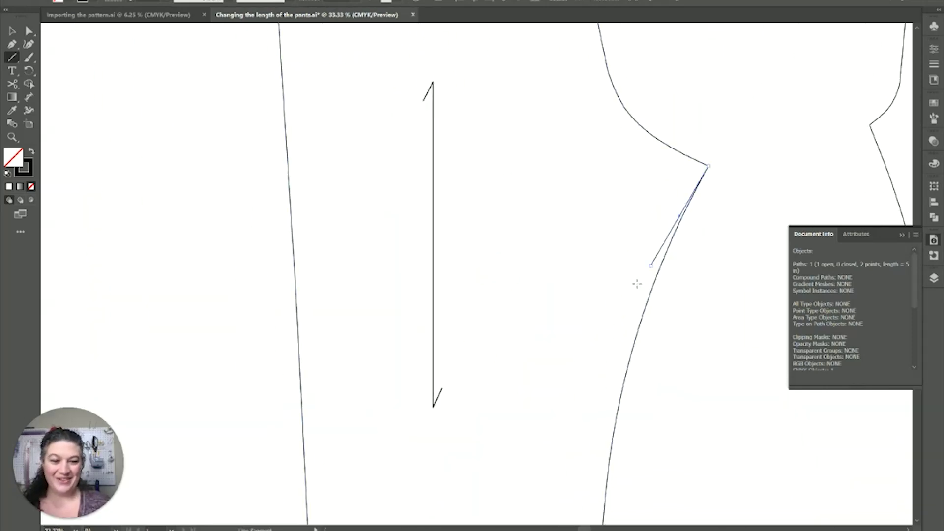
drag(659, 267, 295, 276)
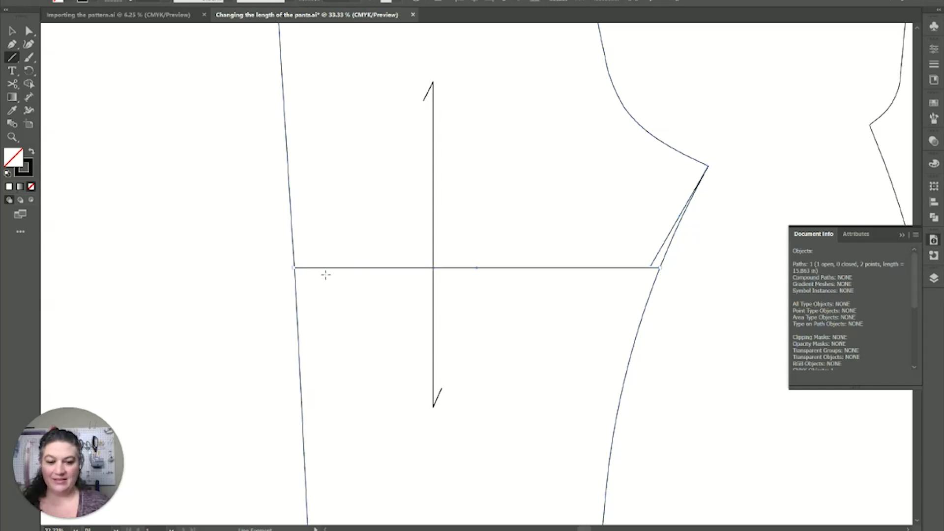
- Draw a measuring line about 16.7 in long along the back piece's outseam, from the notch down to the crosswise line
scroll(335, 269, up, 4)
key(ctrl+minus)
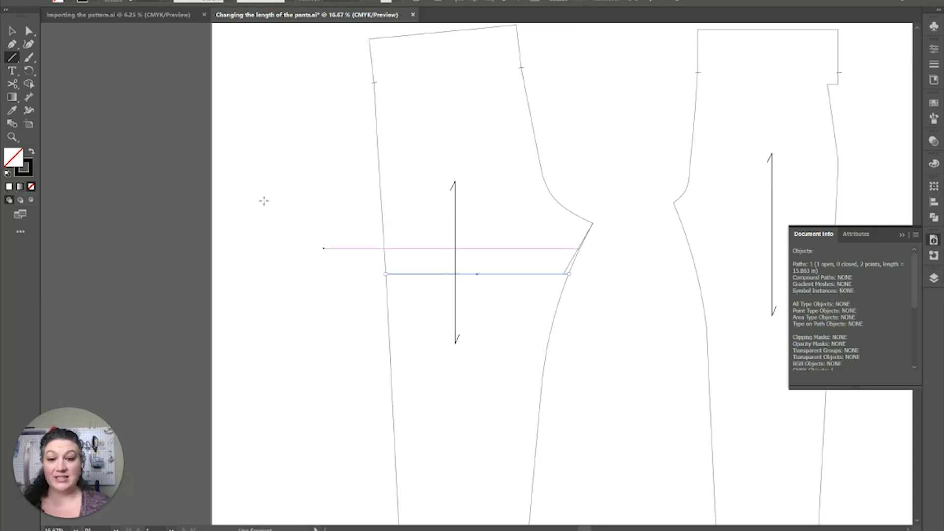
drag(374, 81, 385, 271)
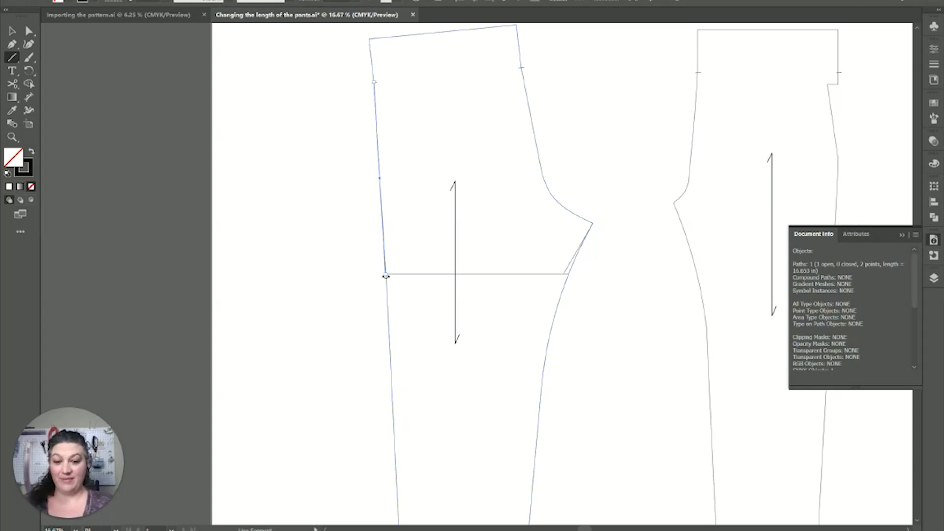
- Lower only the outseam end of the back piece's crosswise line along the outseam, keeping its inseam end in place
ctrl+click(399, 273)
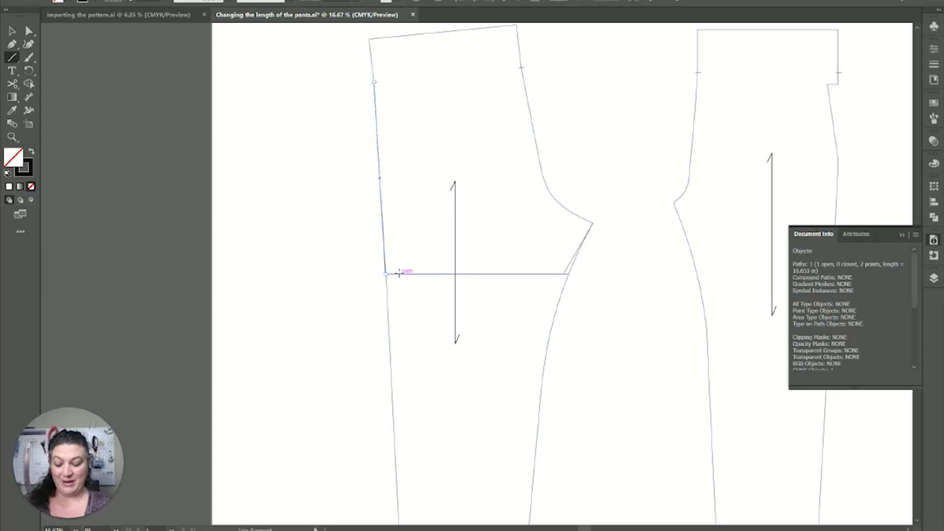
key(a)
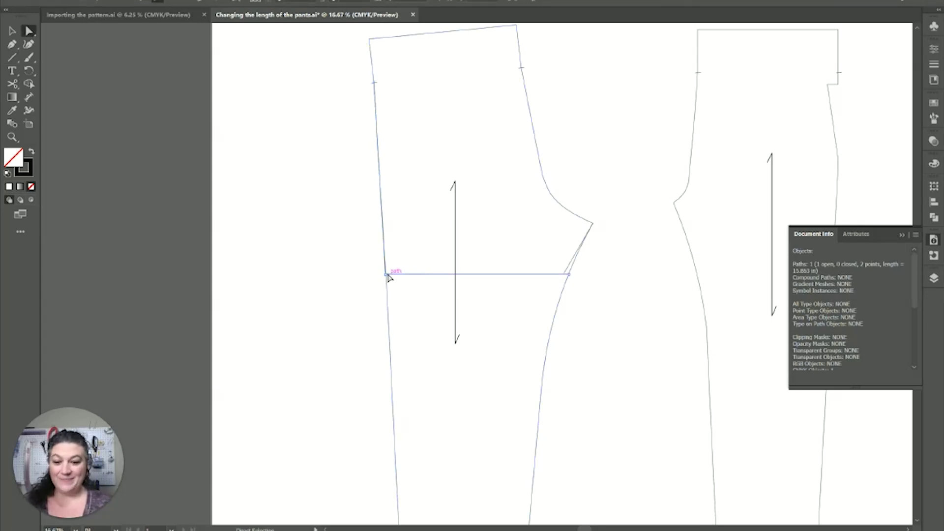
drag(386, 274, 387, 283)
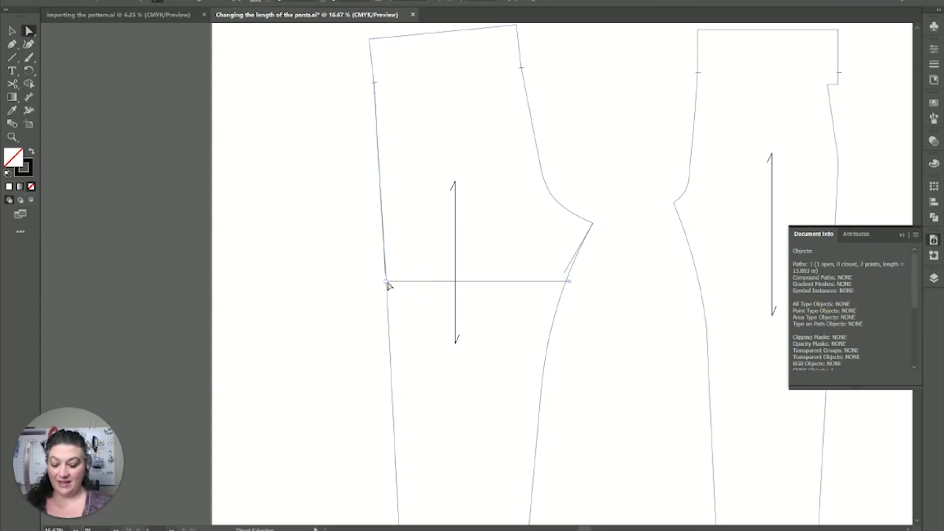
key(ctrl+a)
key(ctrl+z)
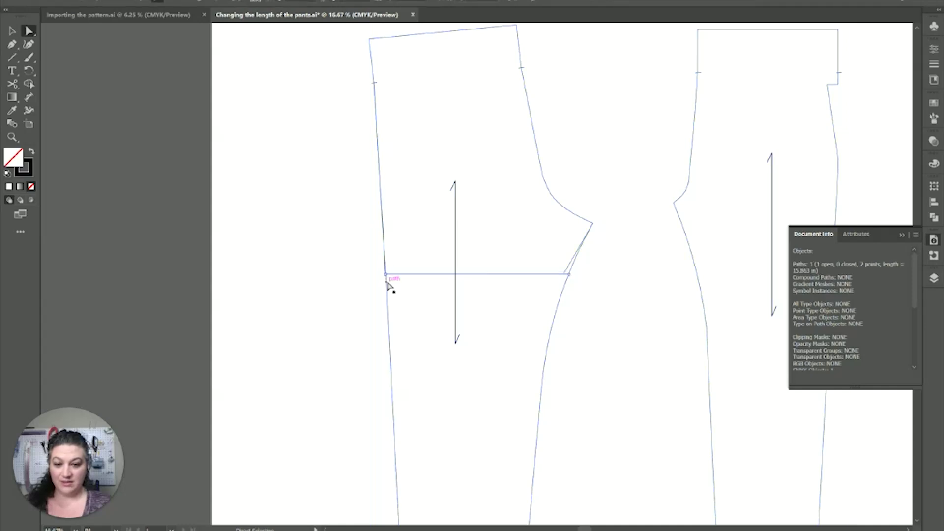
drag(385, 275, 385, 286)
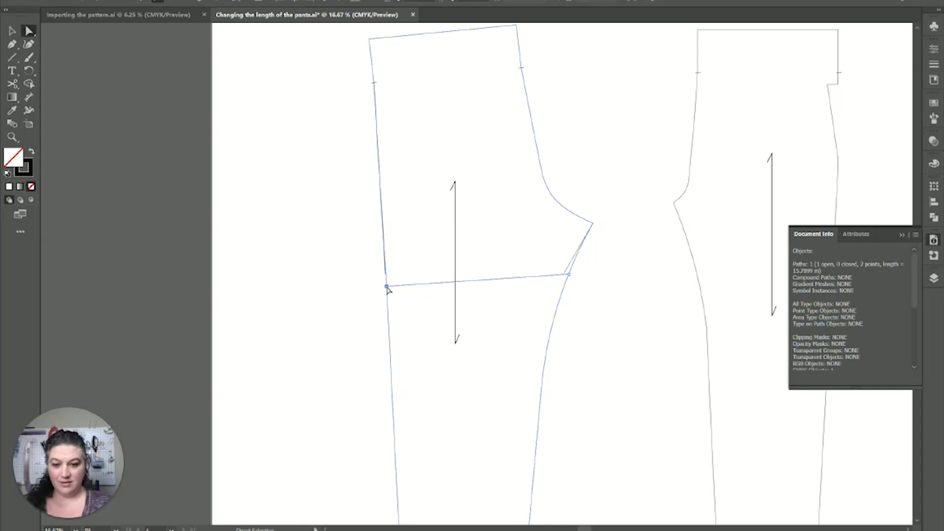
click(598, 332)
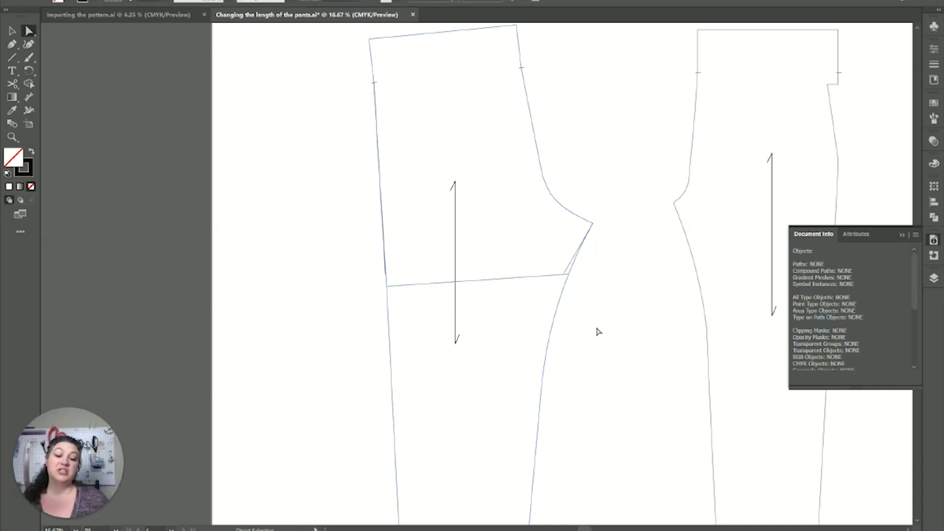
- Move the 5 in guide line from the back piece's crotch point to the front piece's crotch point
key(ctrl+minus)
key(ctrl+minus)
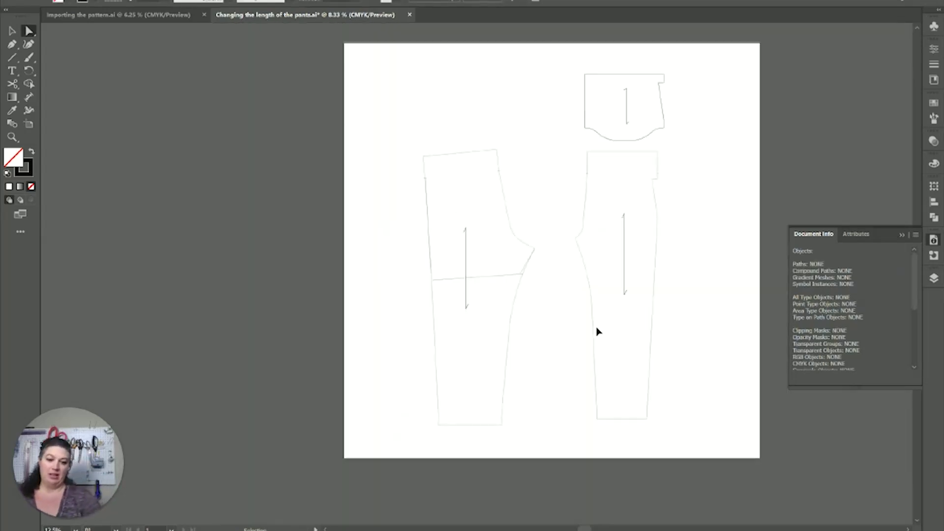
key(ctrl+minus)
key(ctrl+plus)
key(ctrl+plus)
key(ctrl+plus)
key(ctrl+plus)
key(ctrl+plus)
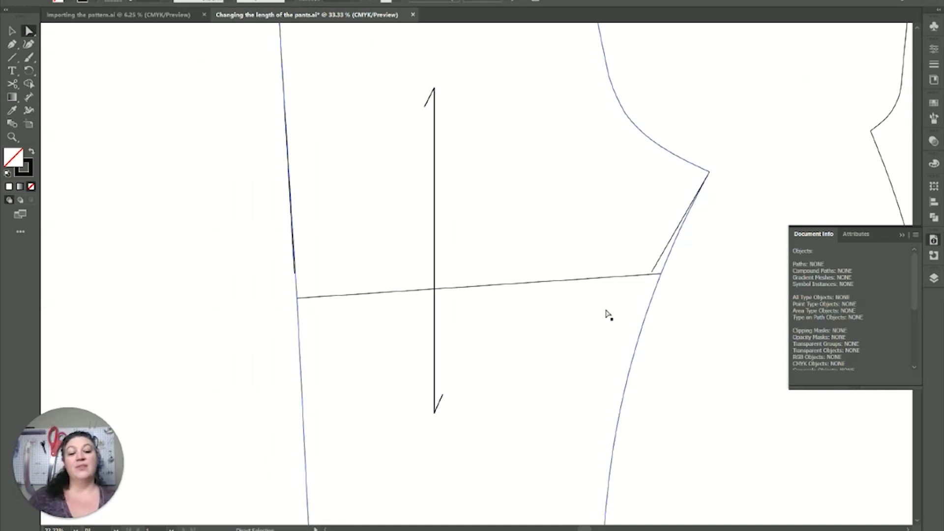
drag(605, 312, 449, 365)
scroll(655, 333, up, 1)
drag(655, 333, 379, 420)
drag(244, 374, 402, 335)
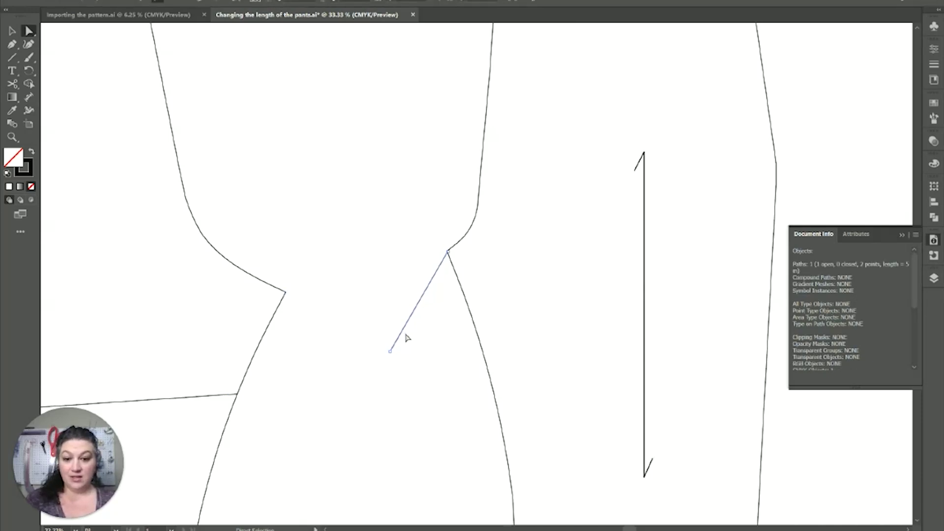
- Rotate the 5 in guide line about the front crotch point until it follows the front piece's inseam, and deselect it
key(r)
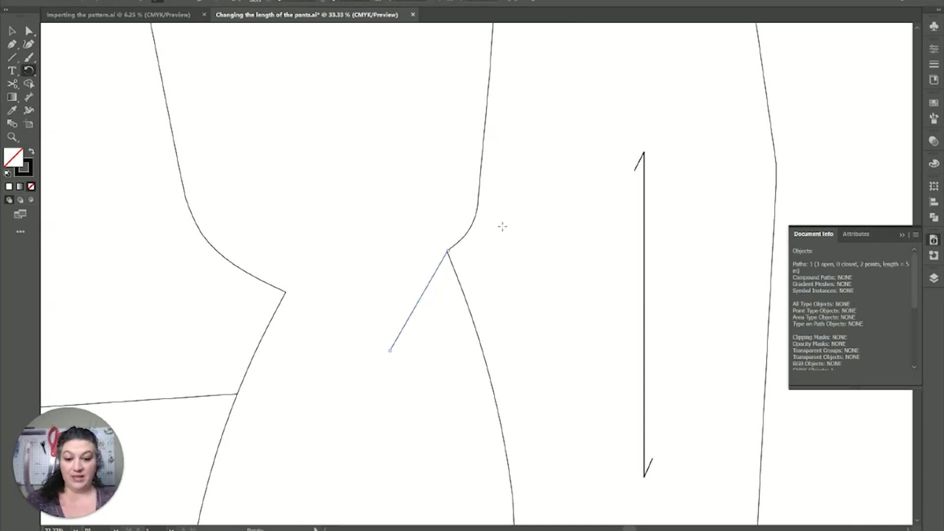
click(448, 251)
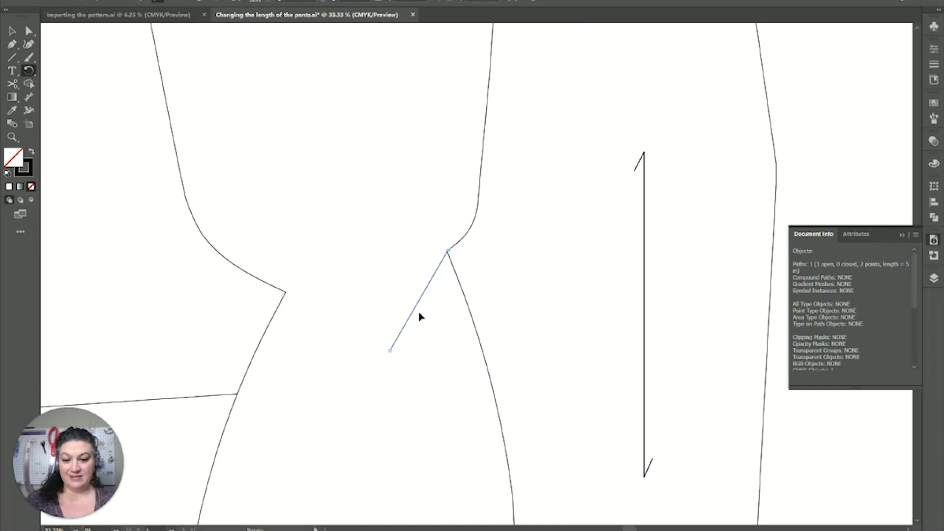
drag(419, 316, 487, 367)
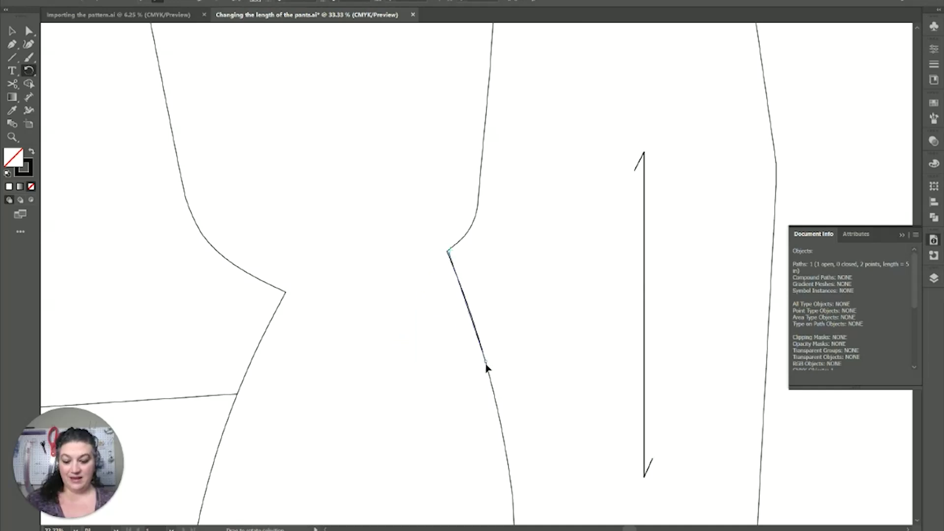
key(backslash)
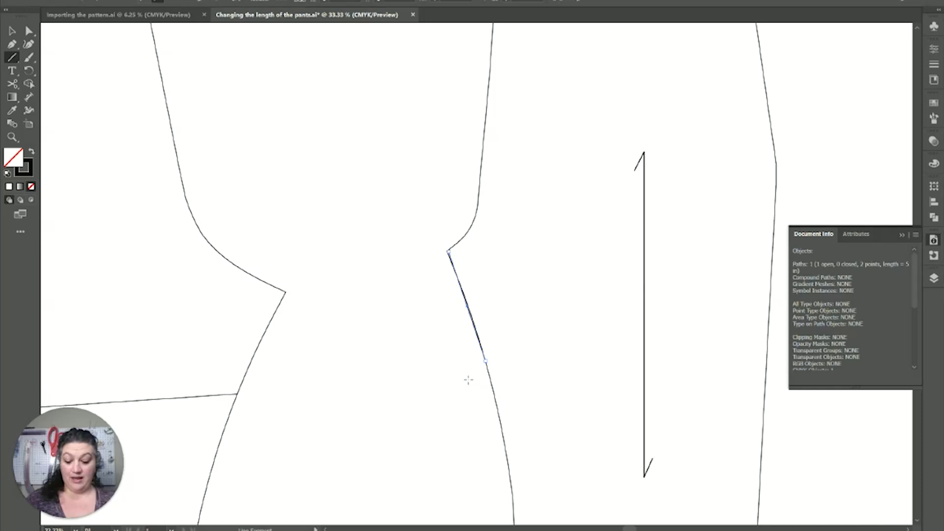
key(v)
click(469, 381)
- Draw a slightly sloping line about 12.3 in long across the front piece, from the guide line's lower end to the outseam
key(backslash)
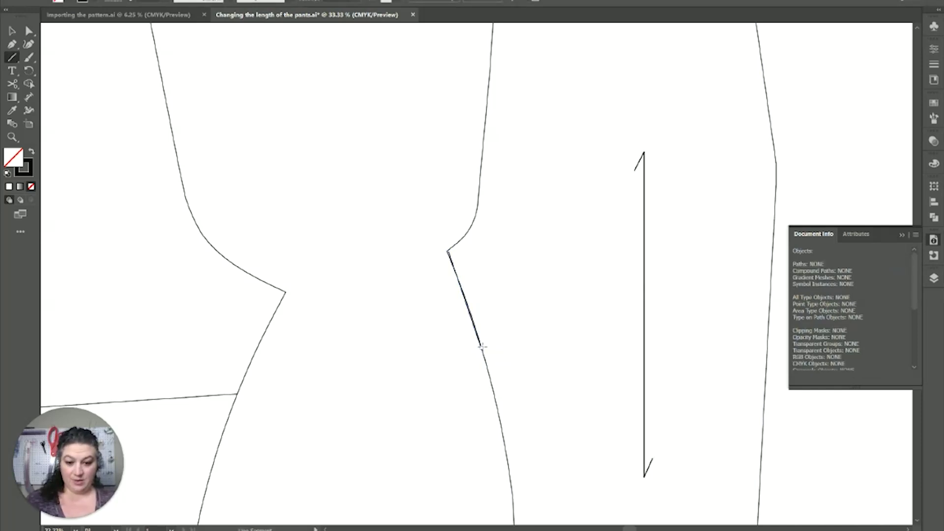
drag(481, 347, 765, 359)
key(ctrl+minus)
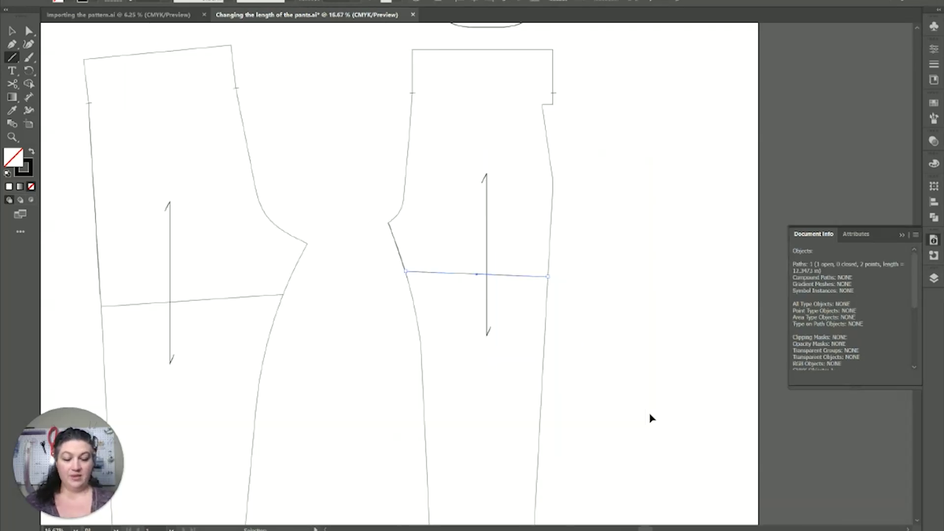
- Bring the back piece's outseam measuring line, about 17.7 in long, over to the front piece's outseam notch
drag(492, 356, 614, 324)
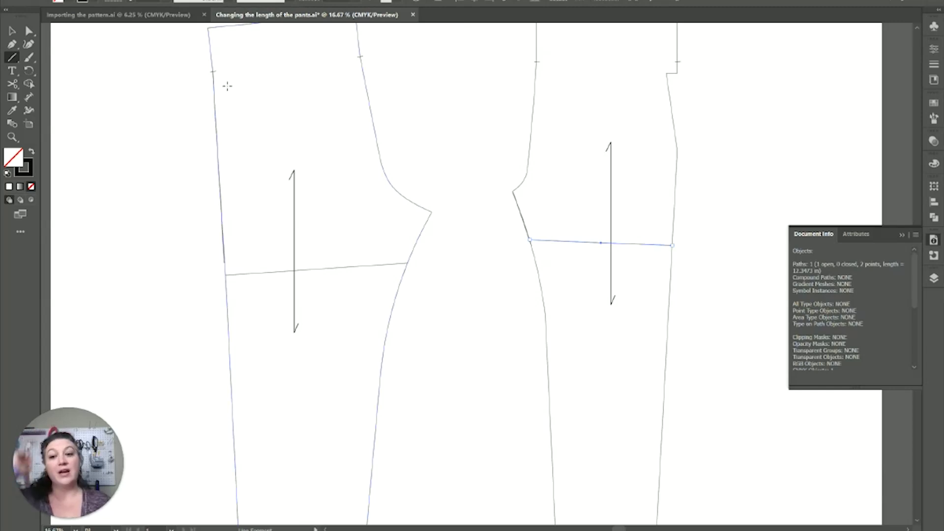
key(v)
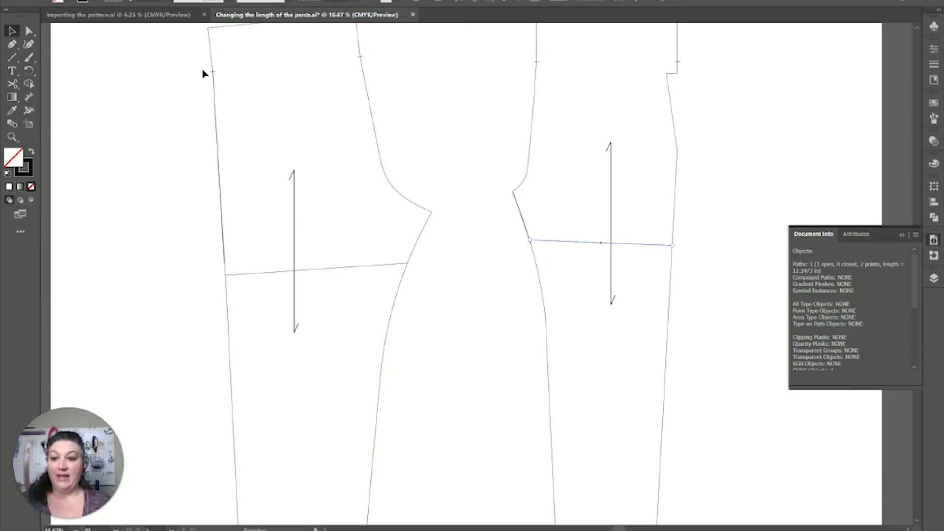
click(225, 235)
drag(225, 263, 688, 238)
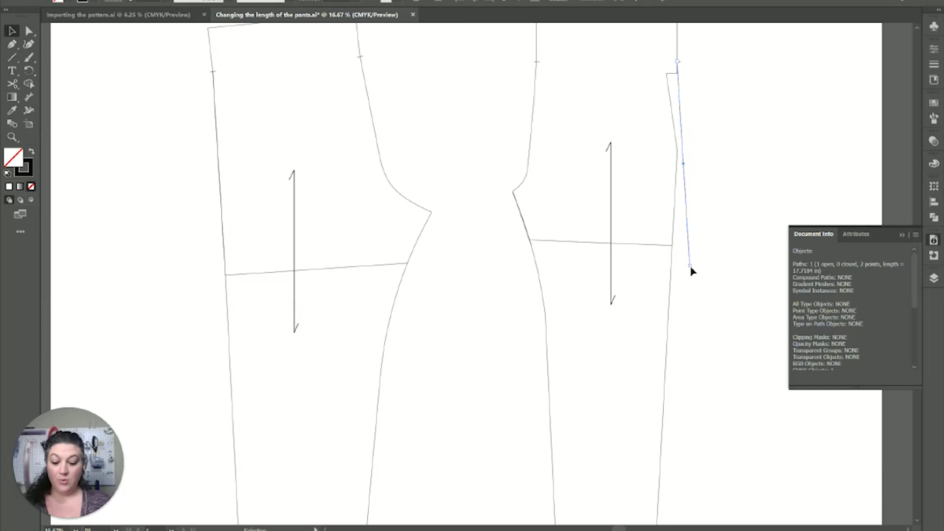
- Rotate the measuring line about the front piece's outseam notch until its lower end lies on the front outseam
key(r)
click(677, 62)
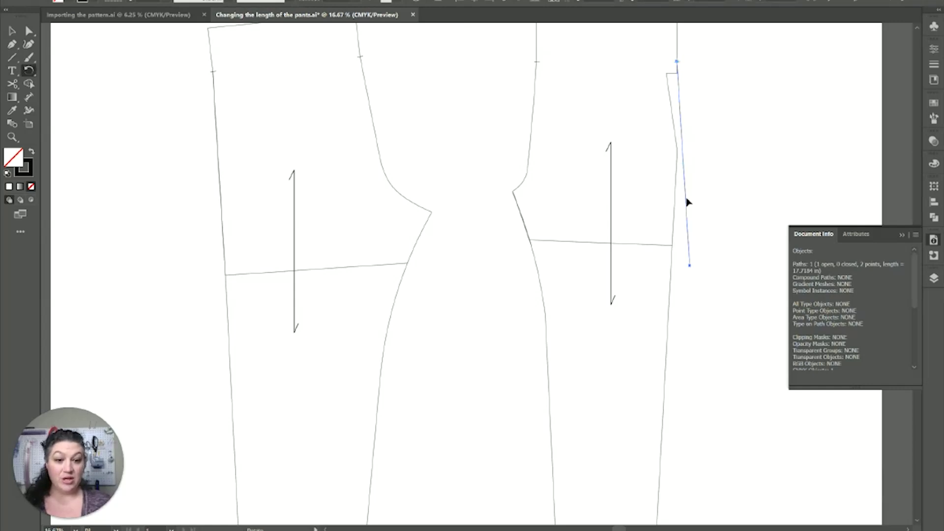
mouse_move(686, 218)
mouse_down()
mouse_move(672, 217)
mouse_move(674, 225)
mouse_up()
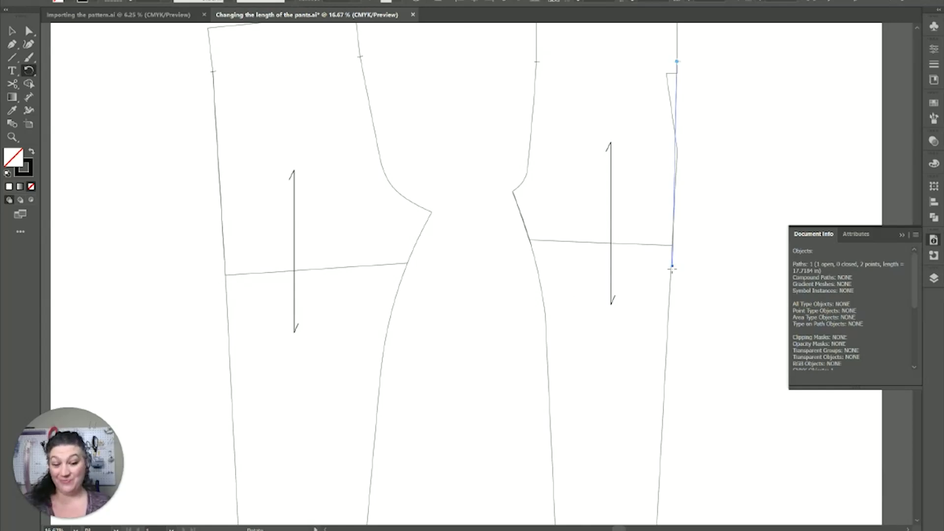
key(ctrl)
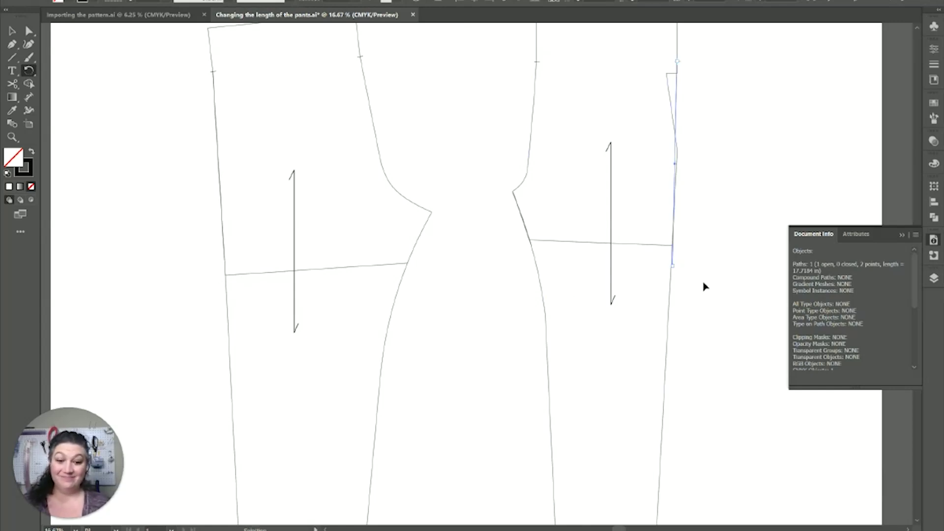
- Measure from the front crosswise line's outseam end down to the measuring line's lower end with a short temporary line, and remove it
key(ctrl+equal)
key(ctrl+equal)
key(ctrl+equal)
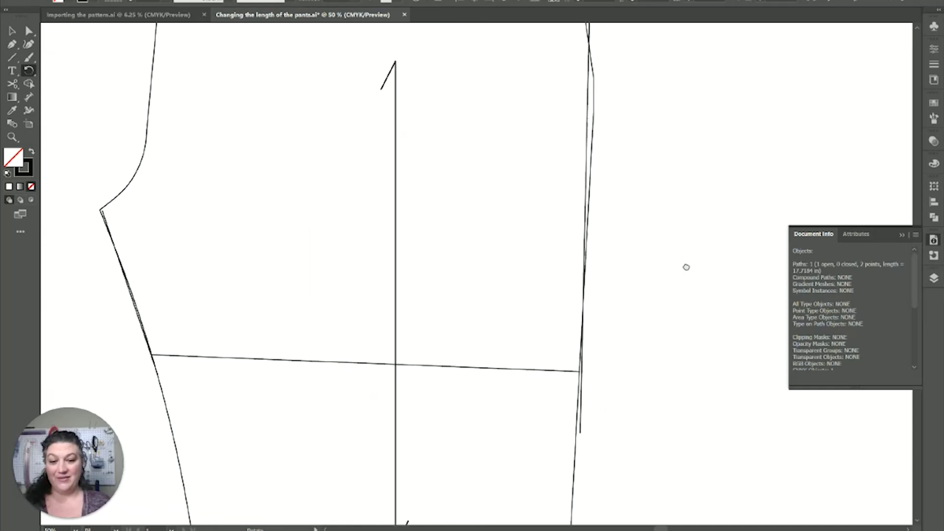
drag(686, 267, 697, 267)
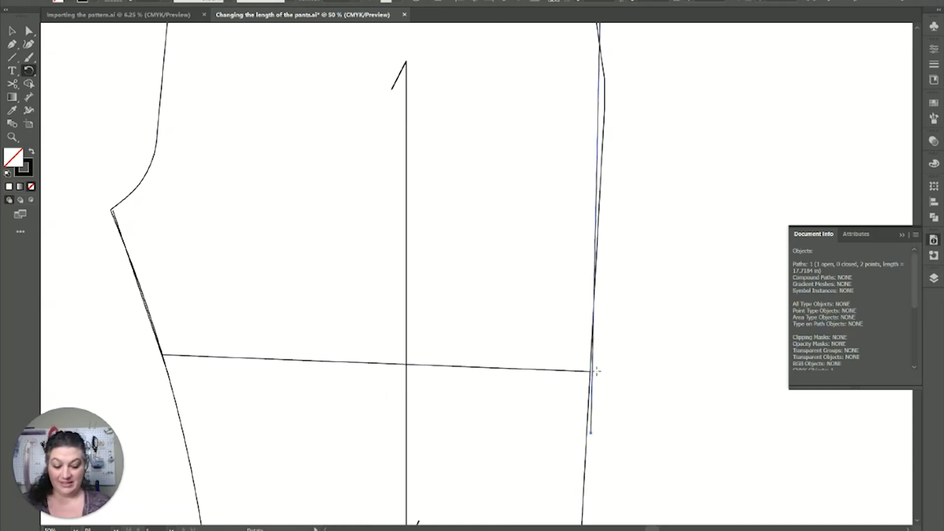
key(backslash)
drag(596, 372, 600, 437)
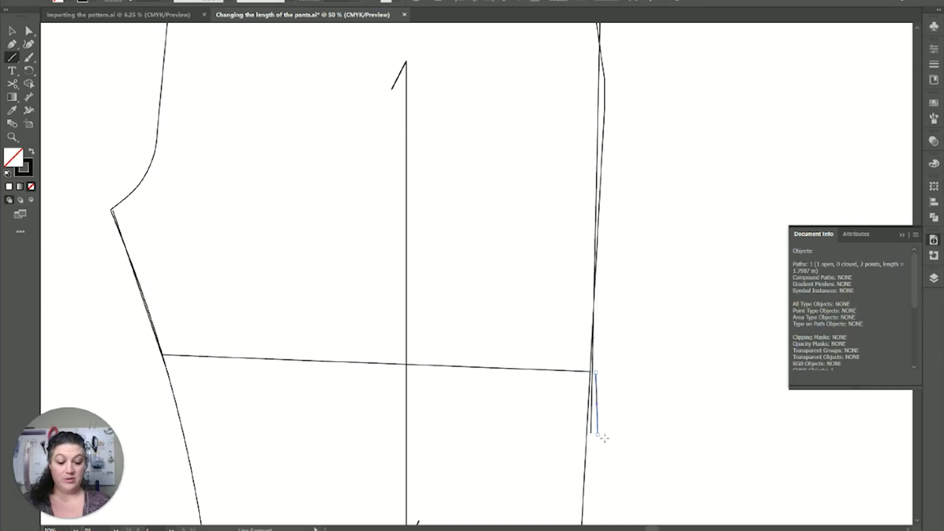
key(ctrl+shift+a)
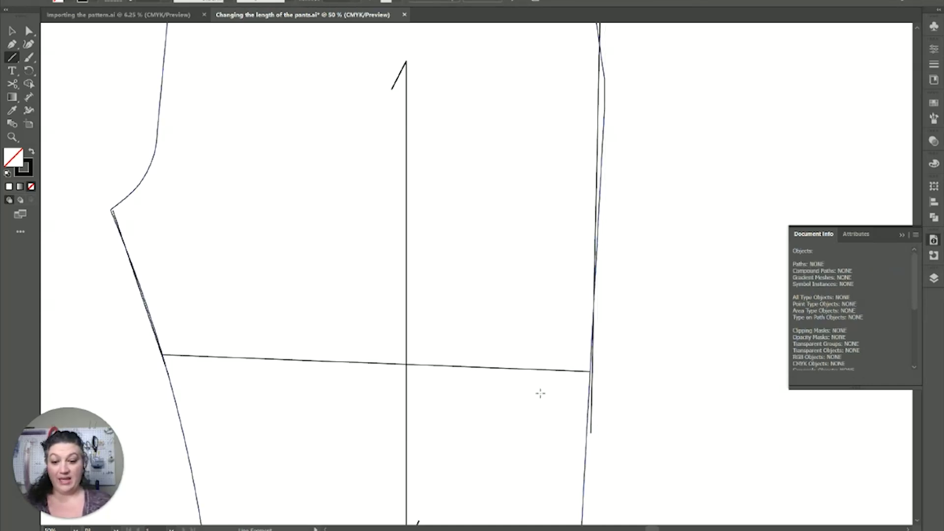
- Place the pocket piece over the upper front piece, fitting its side cutout to the pocket opening on the front's outseam
scroll(546, 388, up, 10)
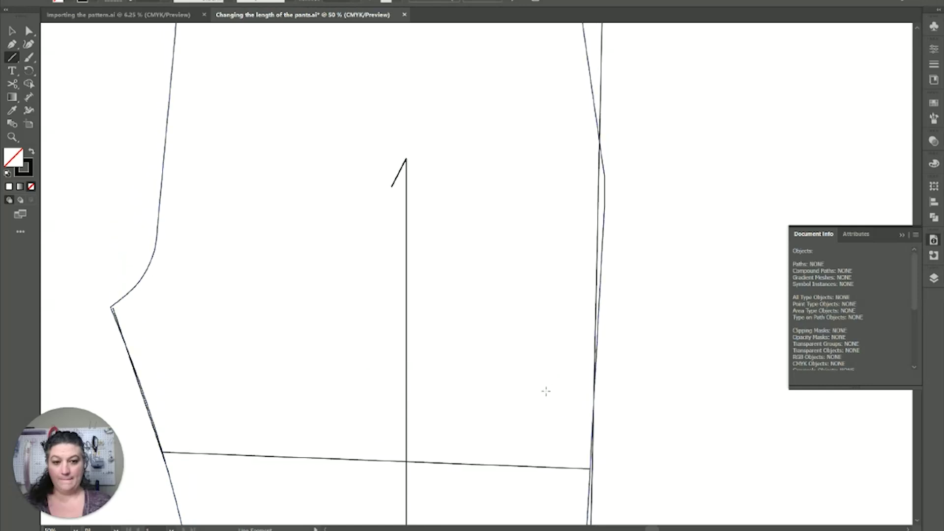
scroll(573, 346, up, 6)
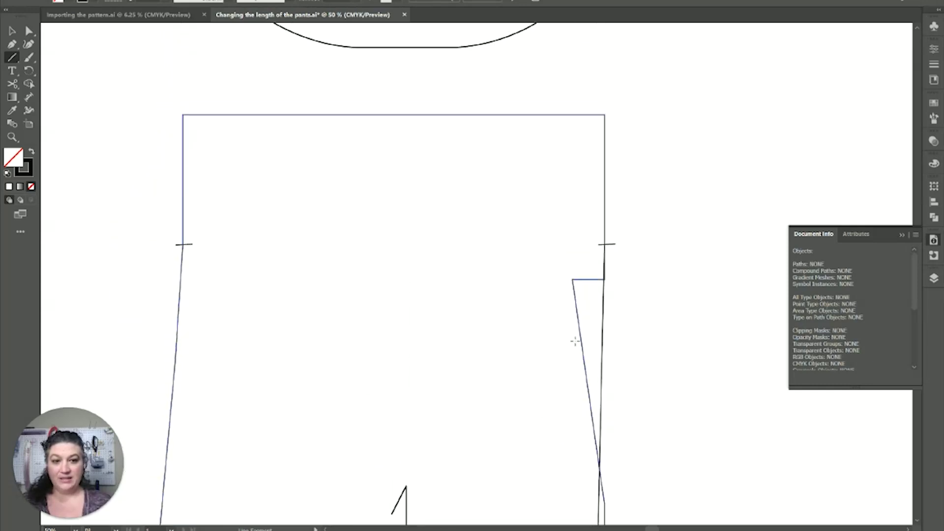
key(ctrl+minus)
key(ctrl+minus)
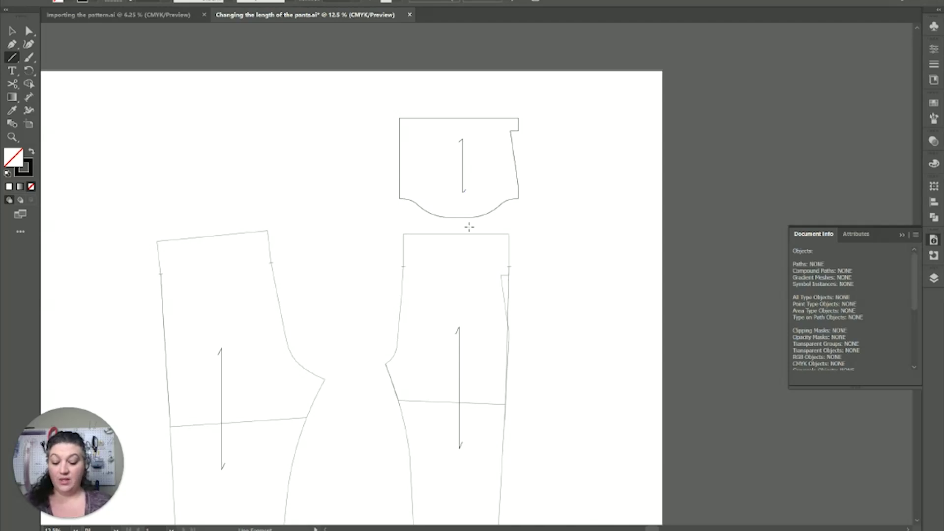
key(v)
drag(565, 152, 336, 198)
drag(503, 162, 491, 306)
key(ctrl+plus)
key(ctrl+plus)
key(ctrl+plus)
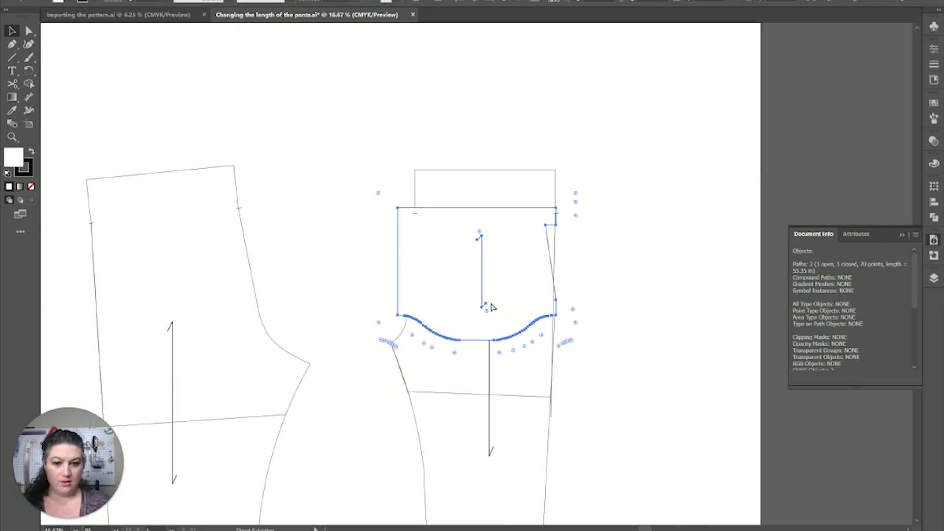
key(ctrl+plus)
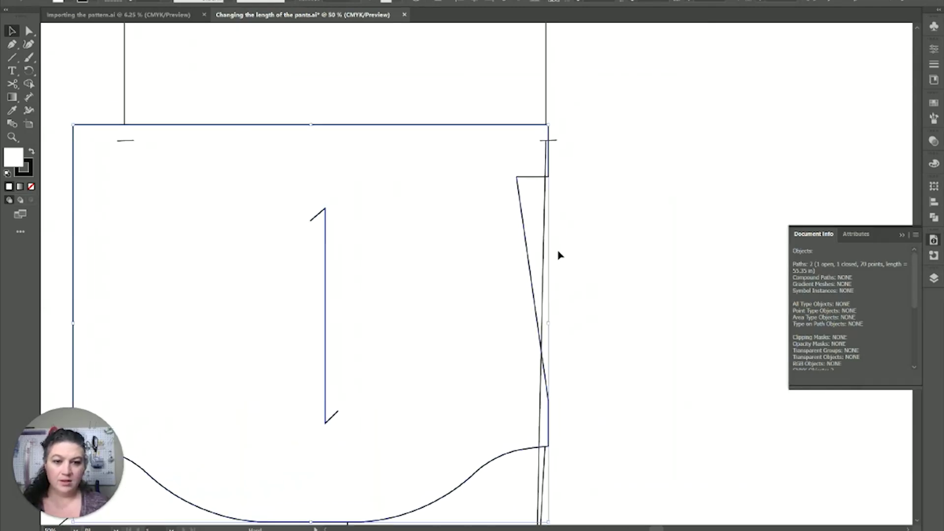
key(v)
mouse_move(516, 251)
mouse_down()
mouse_move(497, 251)
mouse_move(518, 254)
mouse_up()
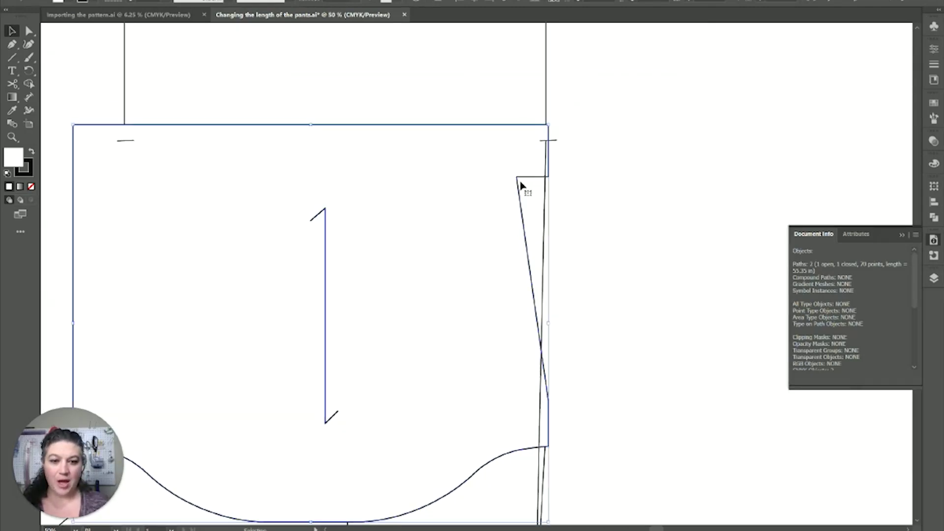
- Raise the front piece's outseam notch to the pocket piece's upper edge and bring the upper end of the outseam measuring line to it
drag(502, 181, 549, 126)
drag(549, 129, 552, 127)
mouse_move(547, 206)
mouse_down()
mouse_move(545, 193)
mouse_move(550, 201)
mouse_up()
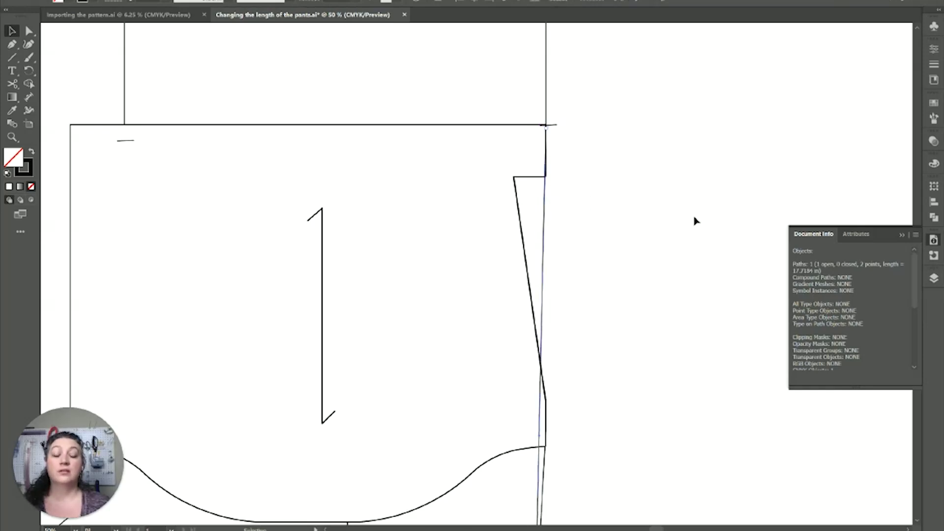
- Raise the outseam end of the back piece's crosswise line along the outseam, making the line nearly level and about 15.8 in long
key(ctrl+minus)
key(ctrl+minus)
key(ctrl+minus)
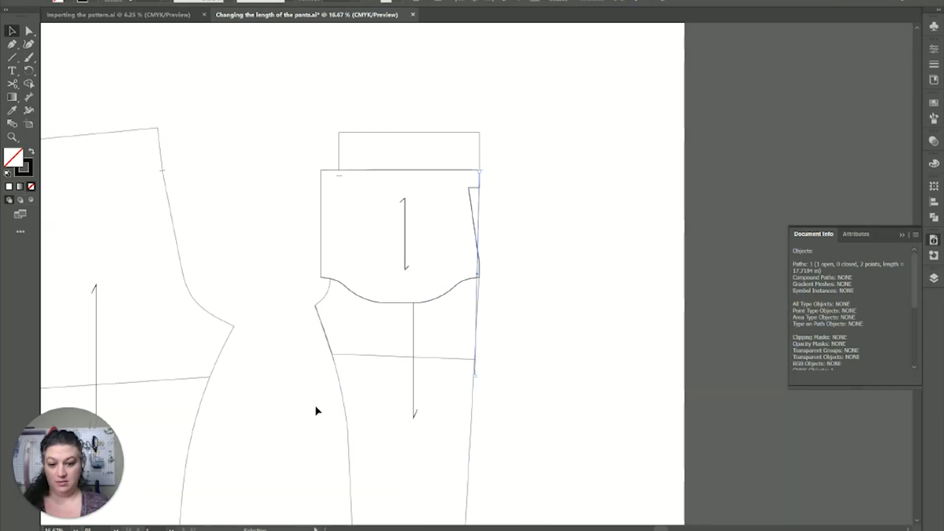
drag(316, 411, 464, 338)
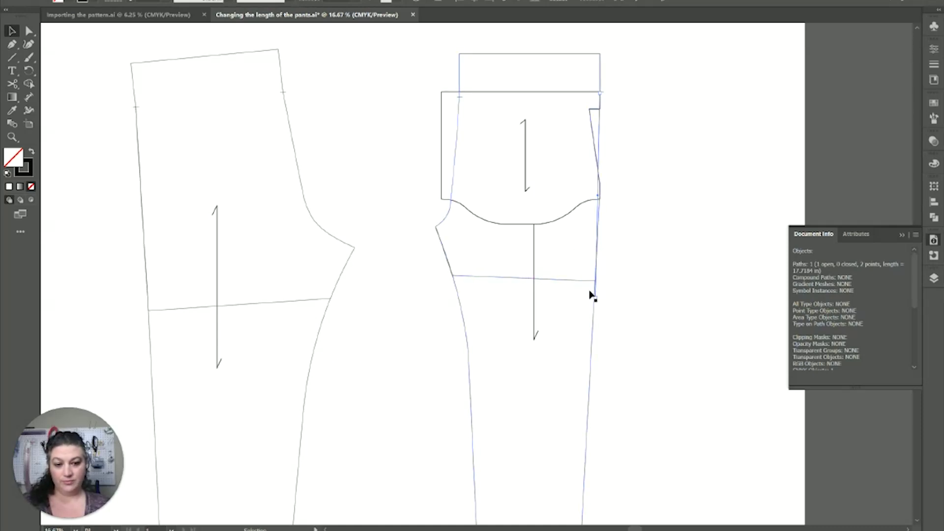
key(ctrl+plus)
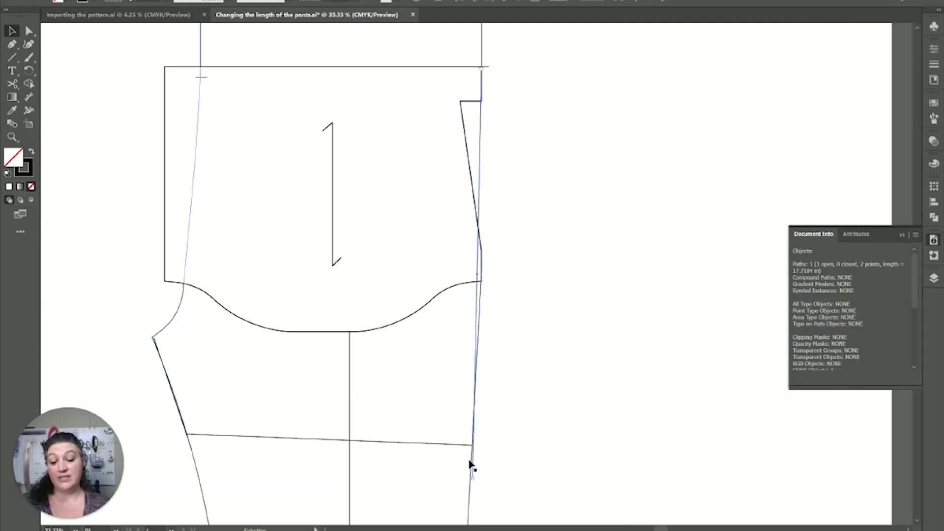
scroll(193, 443, left, 10)
scroll(193, 443, down, 3)
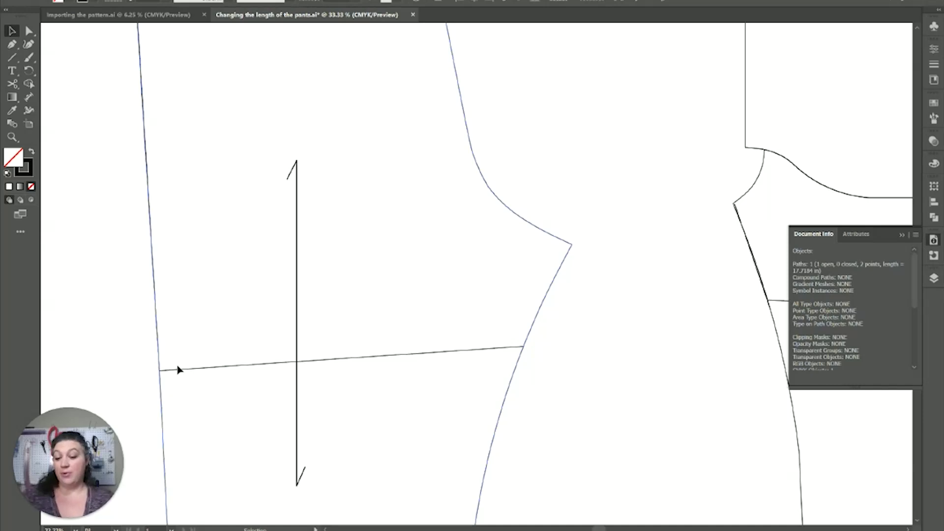
click(178, 370)
click(173, 373)
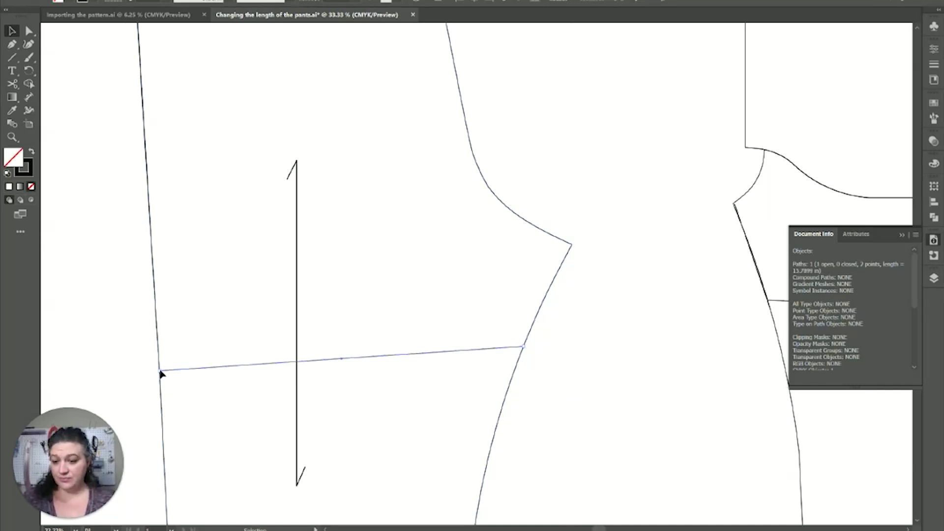
drag(160, 369, 160, 353)
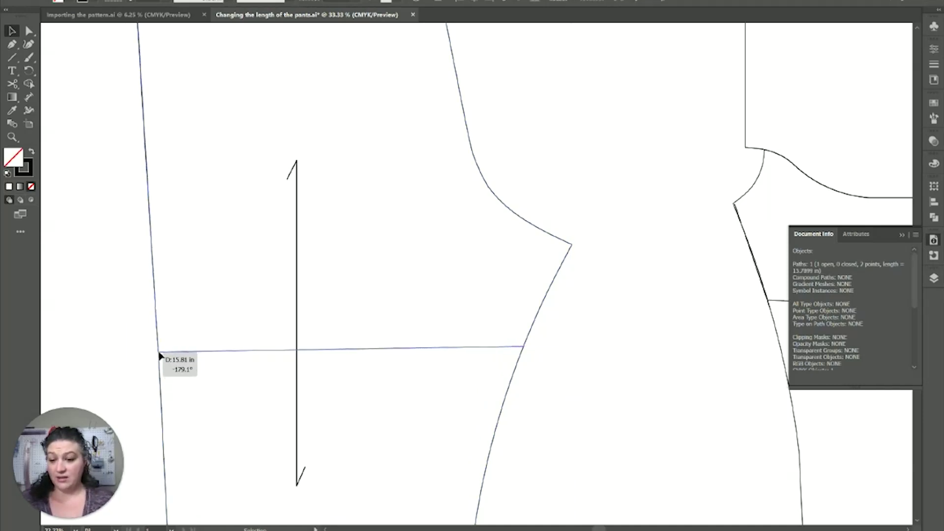
click(681, 337)
key(ctrl+minus)
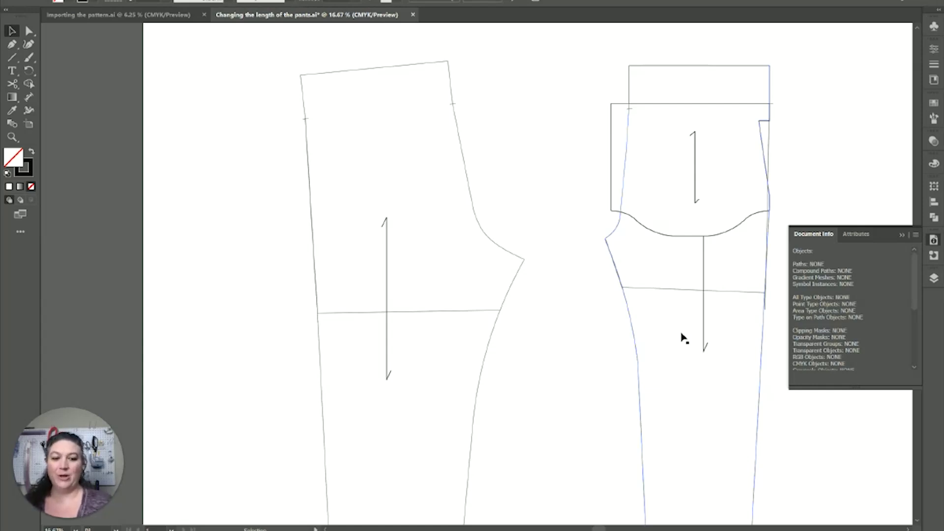
- Move the pocket piece off the front piece to the empty area above it
drag(580, 295, 464, 250)
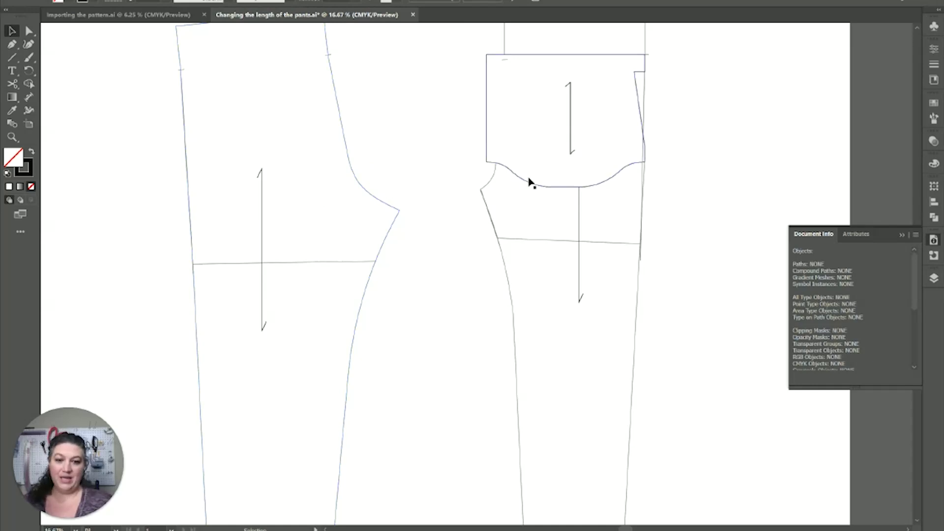
scroll(529, 183, up, 5)
click(565, 419)
drag(565, 419, 516, 223)
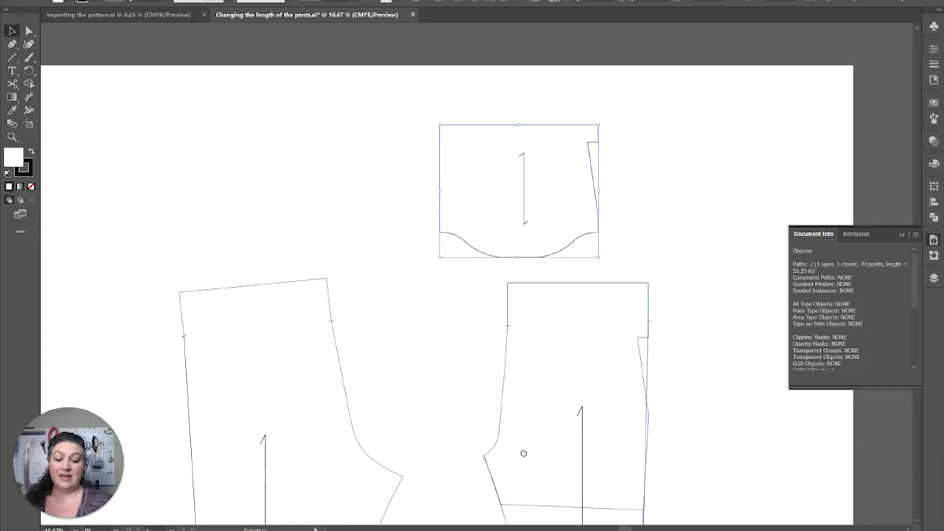
- Move the grainline arrows of the back and front pieces up until they sit entirely above the crosswise lines
scroll(523, 453, down, 5)
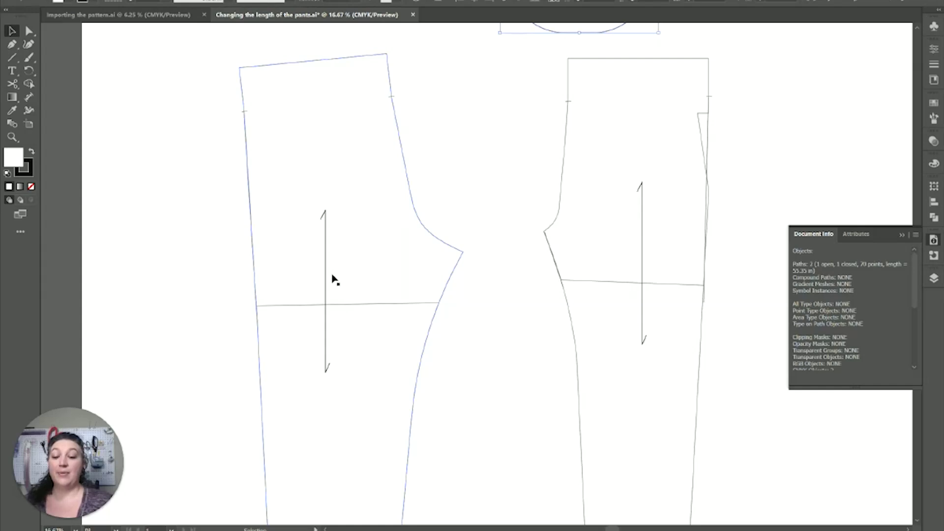
drag(326, 276, 326, 169)
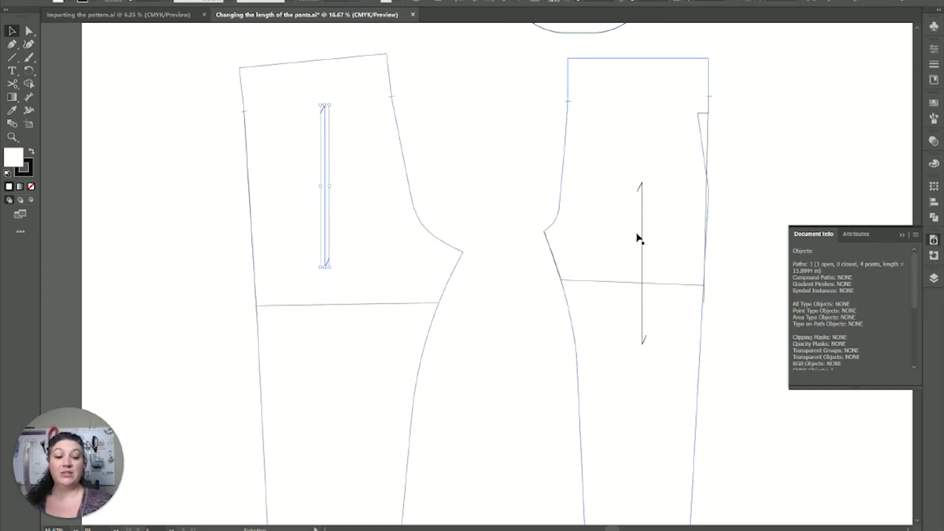
drag(637, 238, 646, 146)
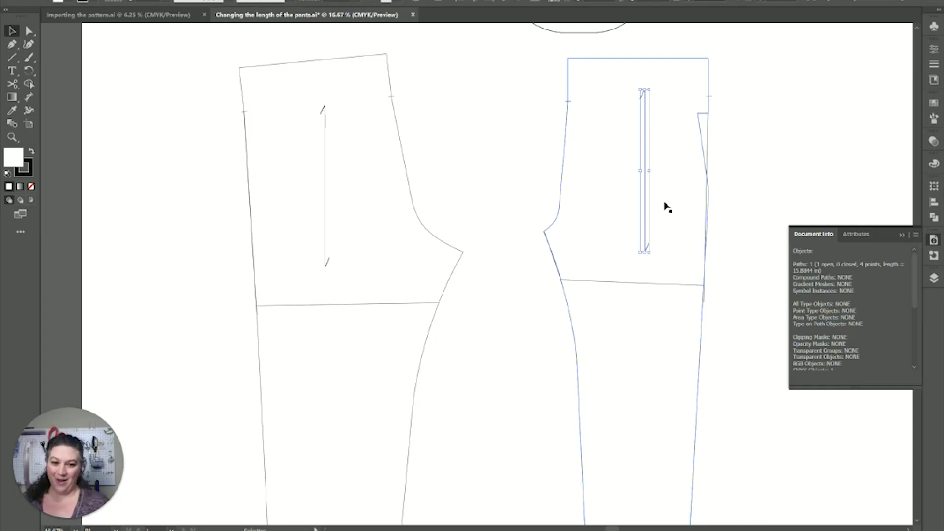
- Delete the crosswise lines from the front and back pieces, along with the front's outseam measuring line
scroll(647, 285, down, 3)
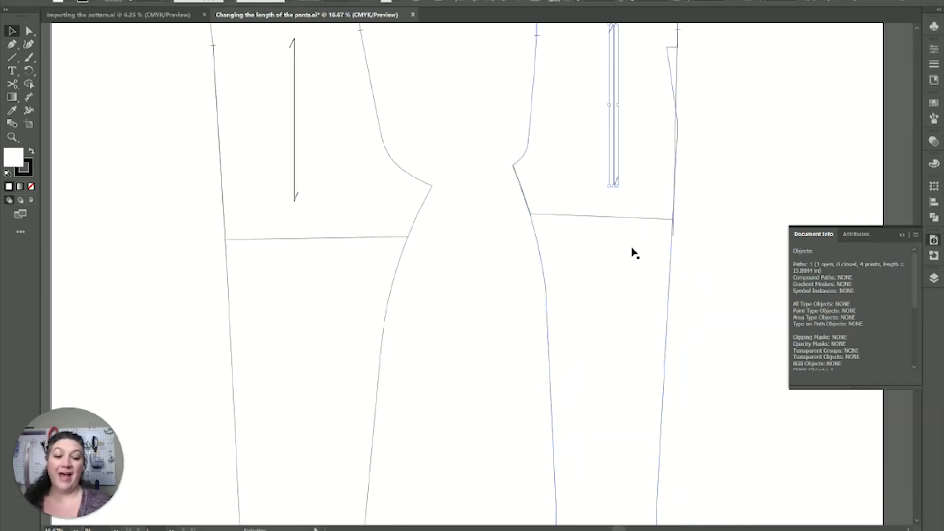
key(ctrl+minus)
key(ctrl+minus)
scroll(545, 240, down, 2)
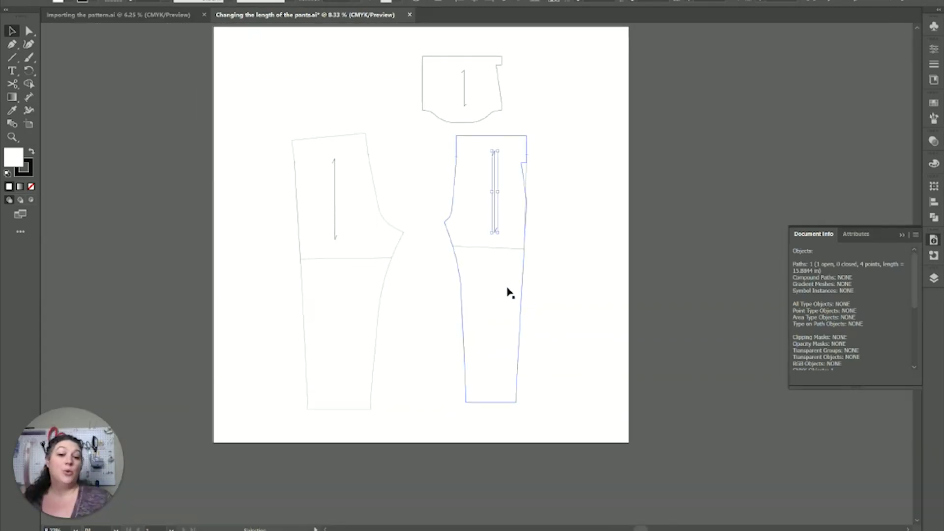
click(488, 248)
key(Delete)
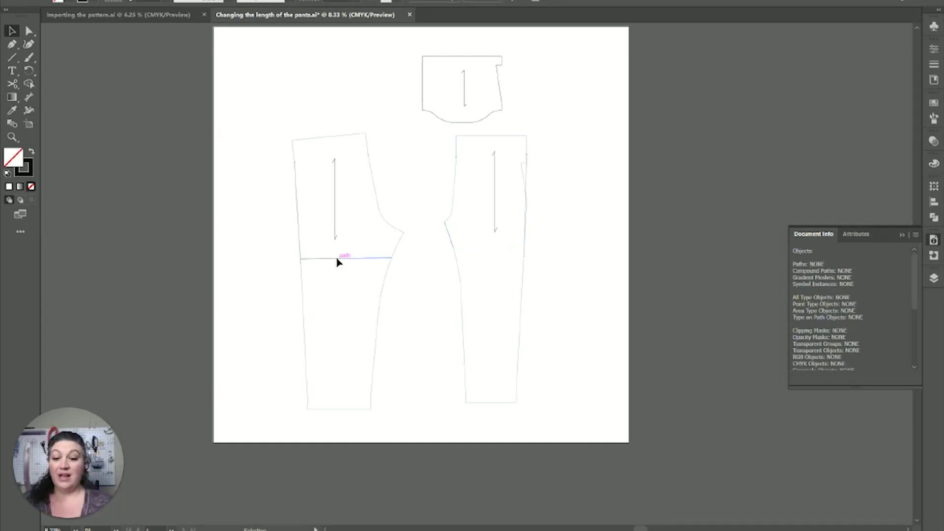
click(337, 259)
key(Delete)
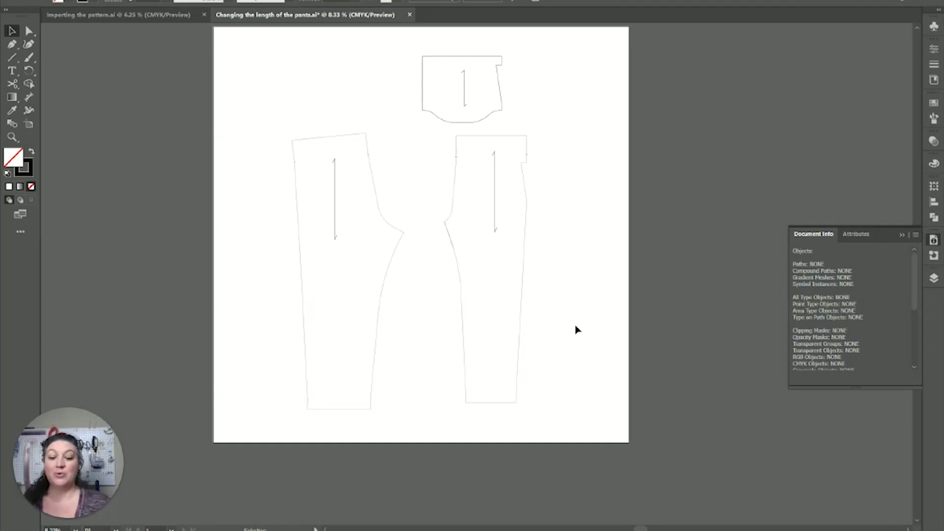
- Select the back piece's outline with Direct Selection and examine its anchor points at the hem and around the whole piece
key(a)
key(ctrl+plus)
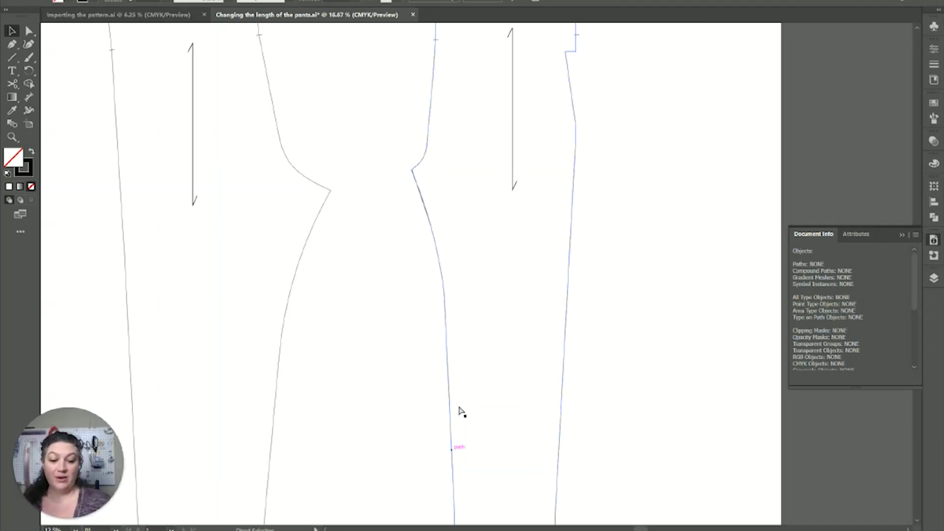
scroll(291, 210, down, 10)
key(v)
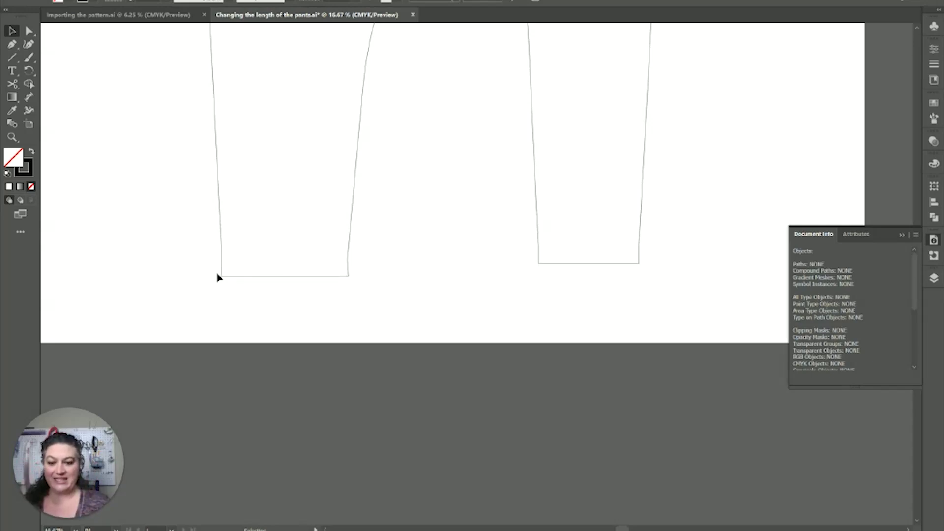
key(a)
click(247, 276)
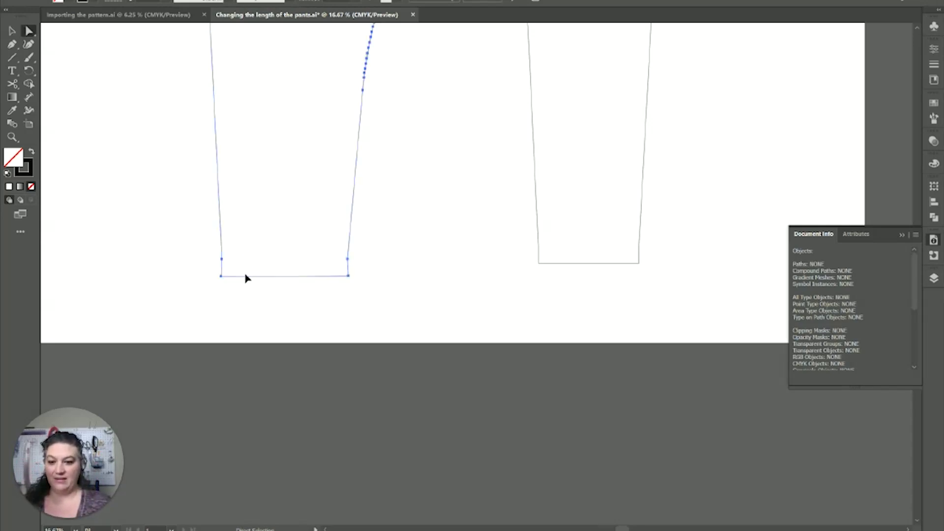
key(ctrl+equal)
key(ctrl+equal)
key(ctrl+equal)
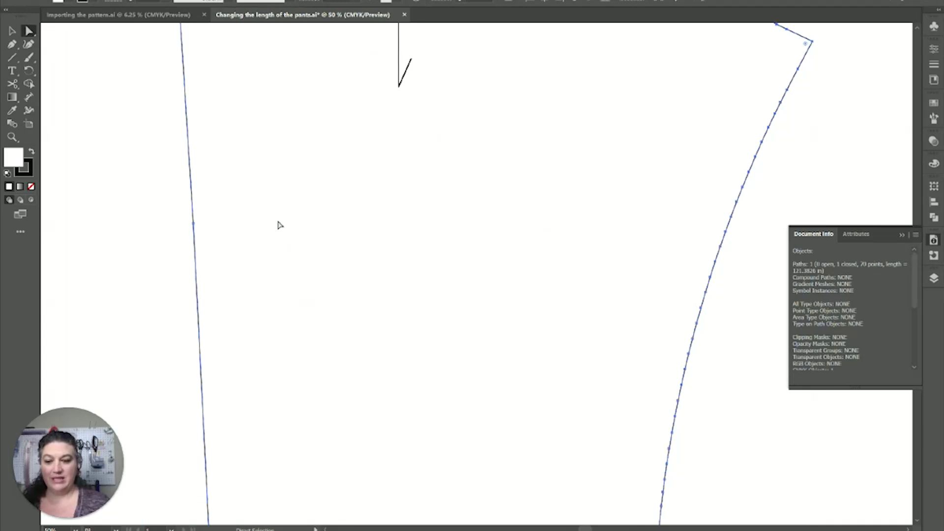
scroll(490, 192, down, 10)
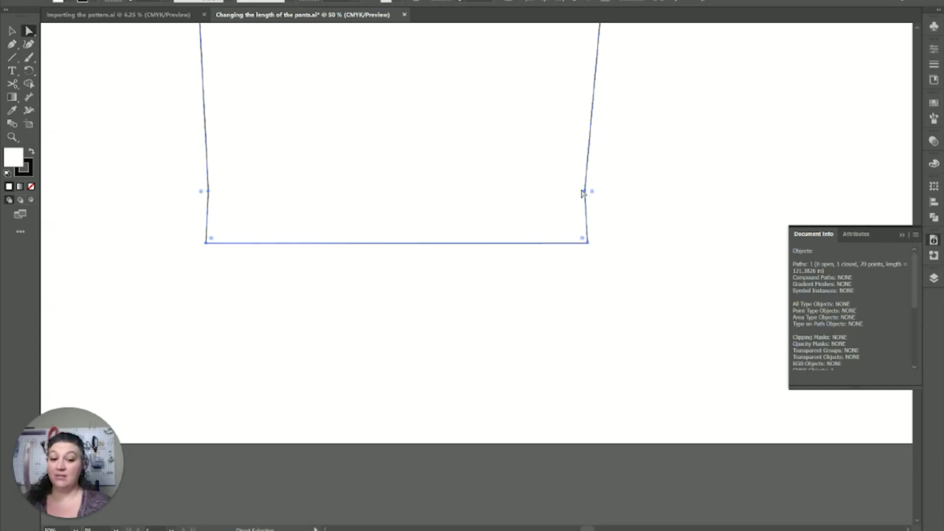
key(ctrl+minus)
key(ctrl+minus)
key(ctrl+minus)
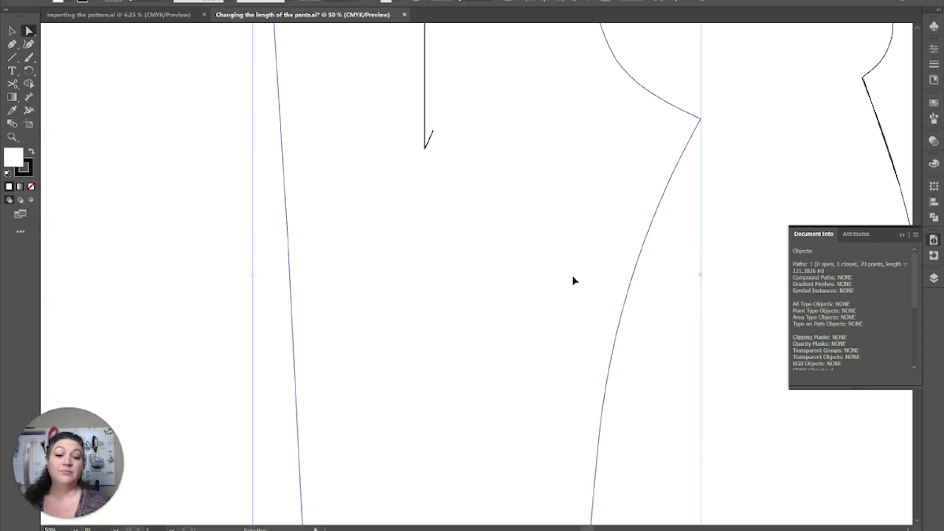
key(ctrl+minus)
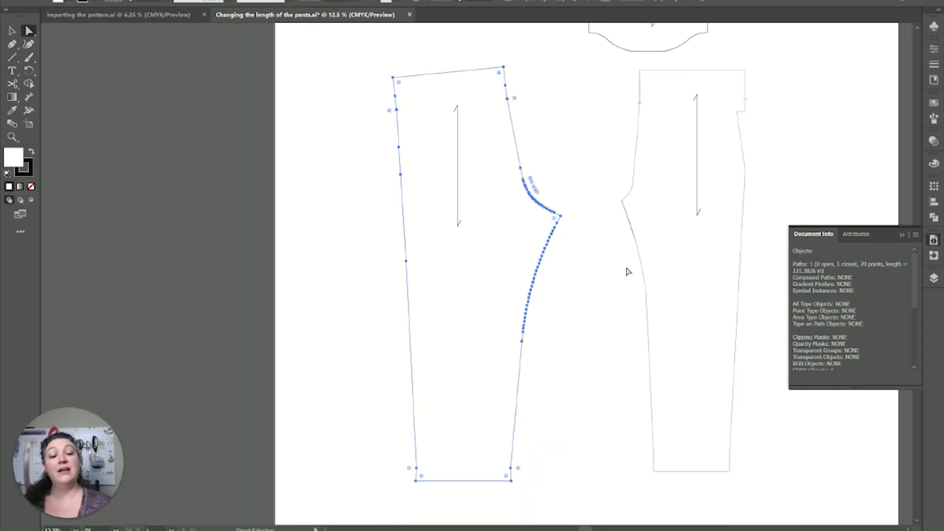
drag(651, 416, 568, 385)
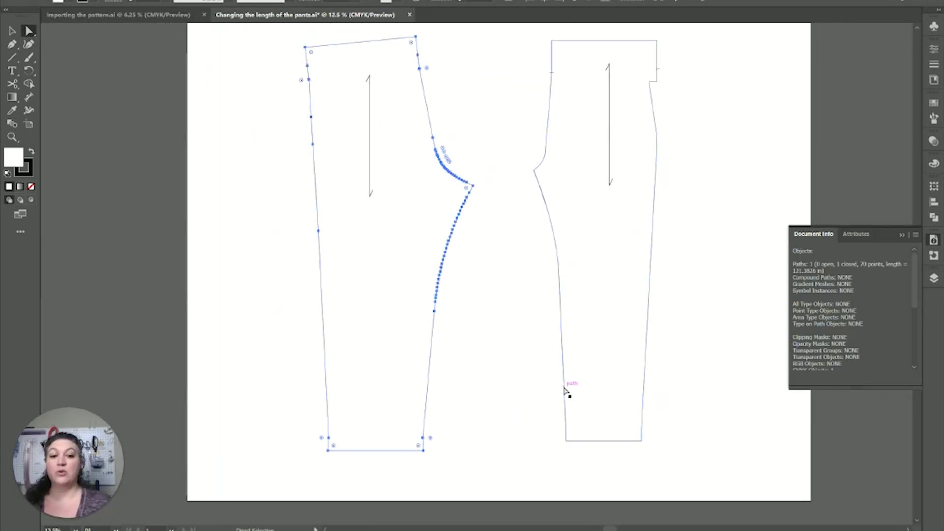
- Draw a horizontal line across the back piece's lower leg, from the outseam to the inseam, below the inseam curve
click(717, 387)
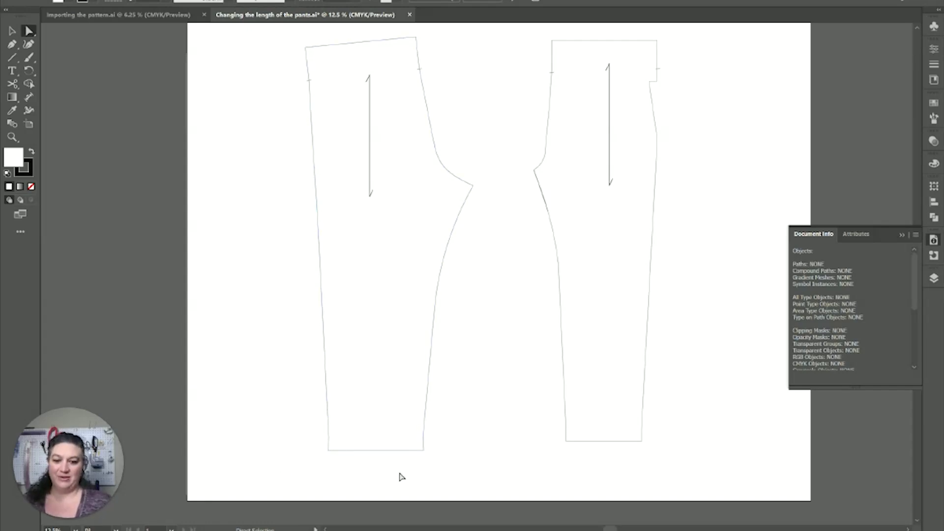
click(319, 272)
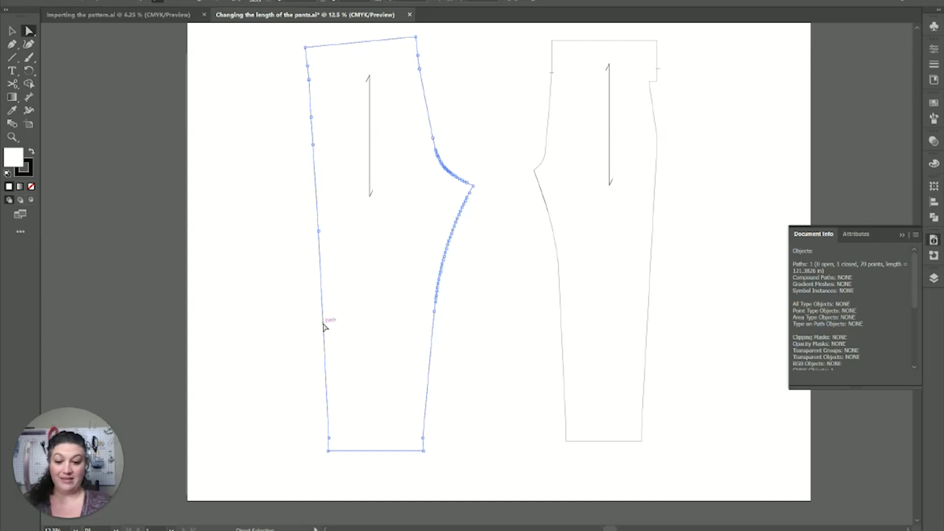
key(backslash)
drag(323, 323, 433, 325)
key(v)
click(451, 325)
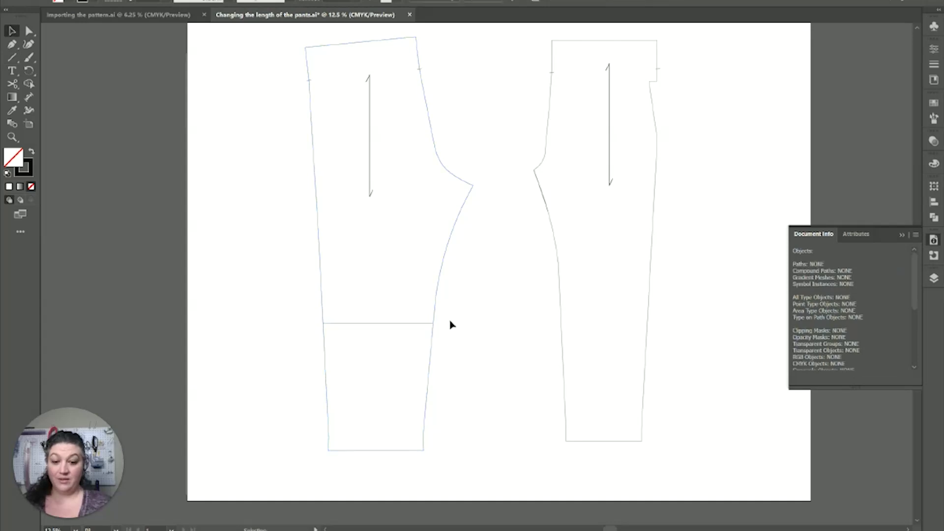
- Cut the back piece's outline with Scissors where the crosswise line meets the inseam and the outseam
click(432, 322)
key(ctrl+equal)
key(a)
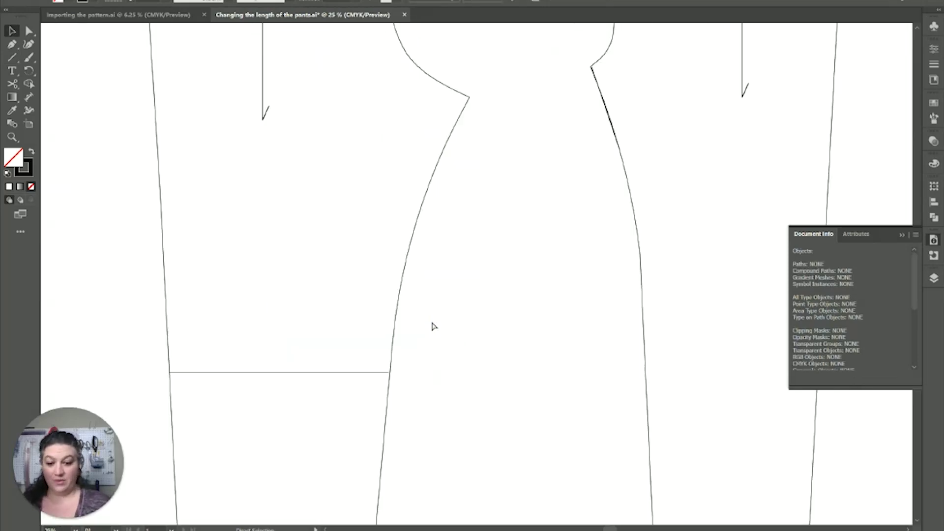
key(ctrl+equal)
key(v)
scroll(474, 362, up, 3)
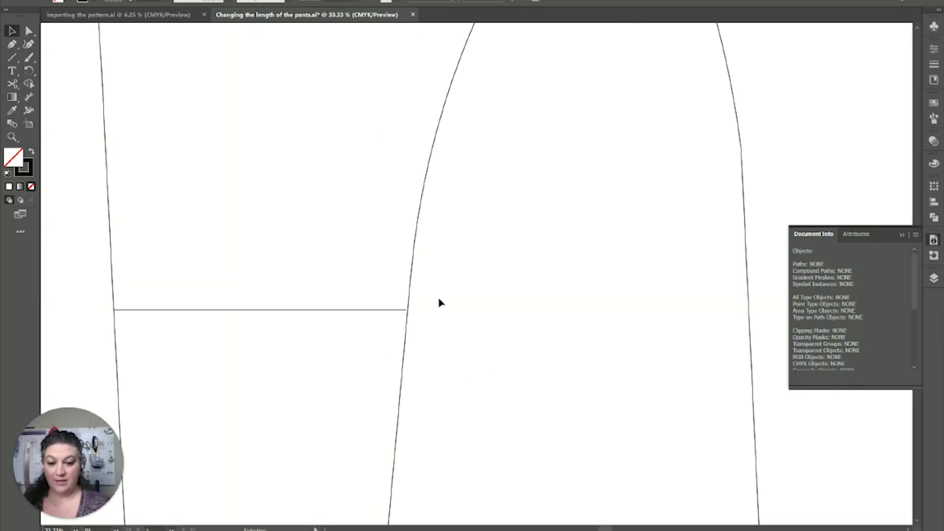
click(410, 298)
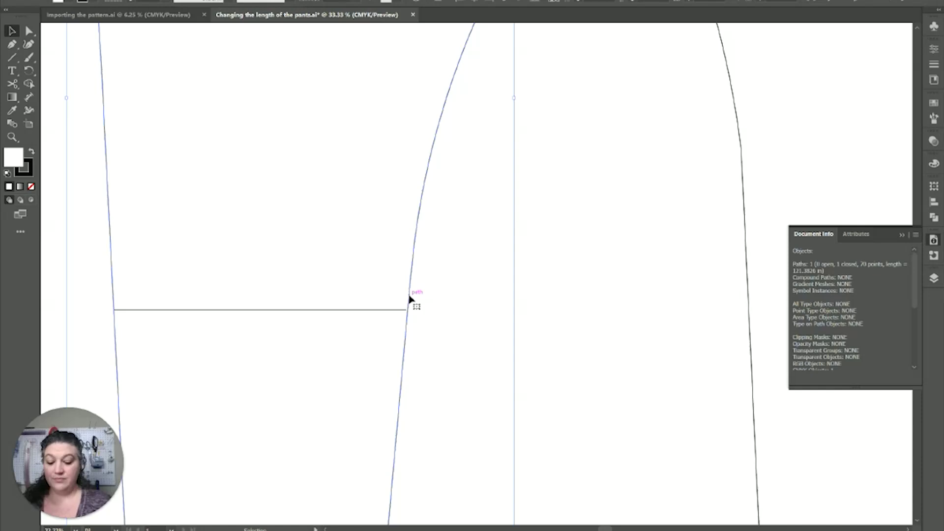
key(c)
click(407, 310)
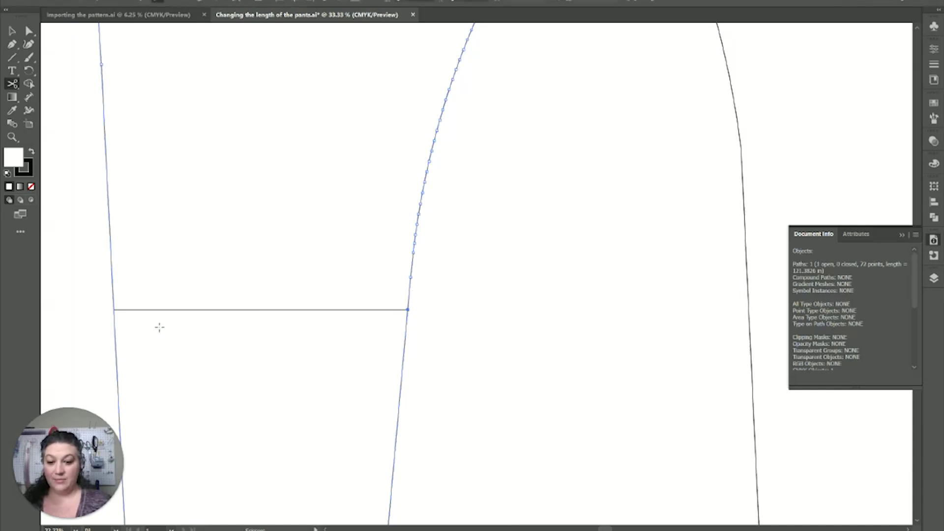
click(113, 309)
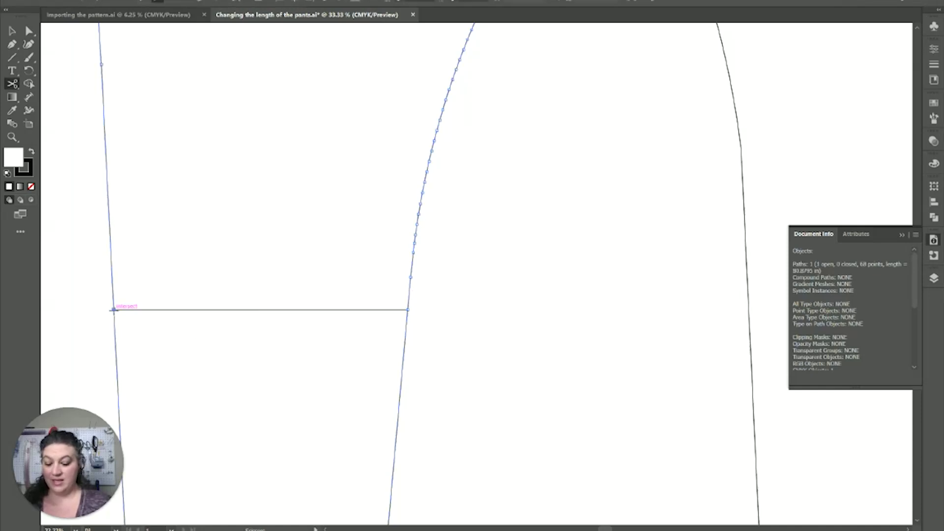
- Move the cut-off lower leg section of the back piece by 0 in horizontally and 2 in vertically
key(v)
click(152, 357)
drag(269, 396, 325, 226)
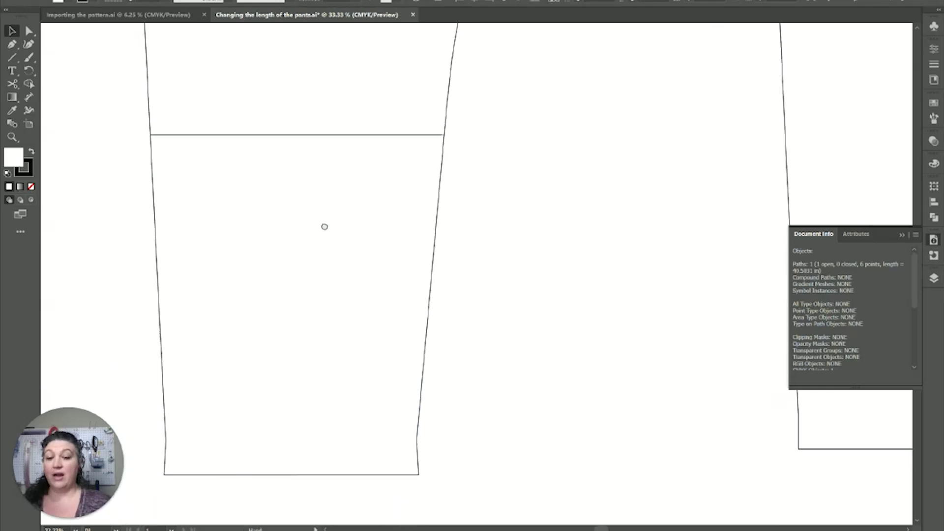
right_click(328, 231)
mouse_move(399, 462)
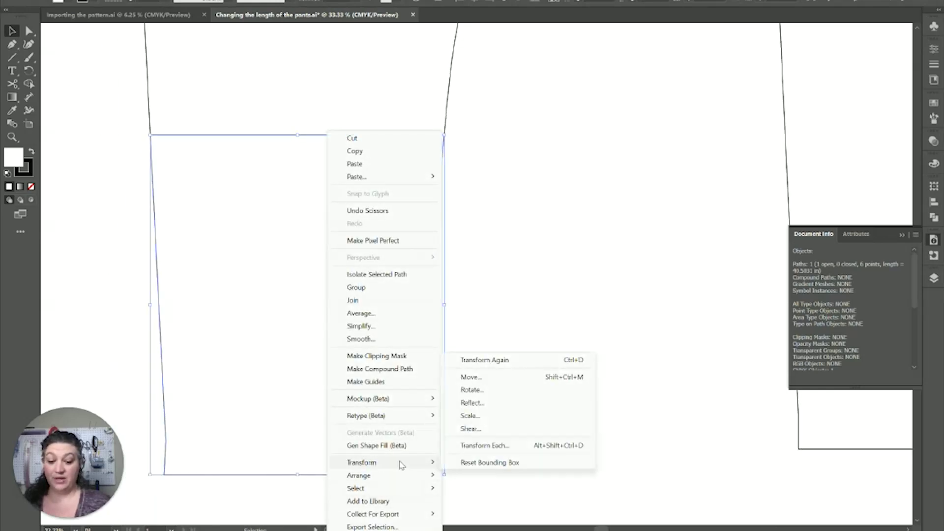
click(481, 382)
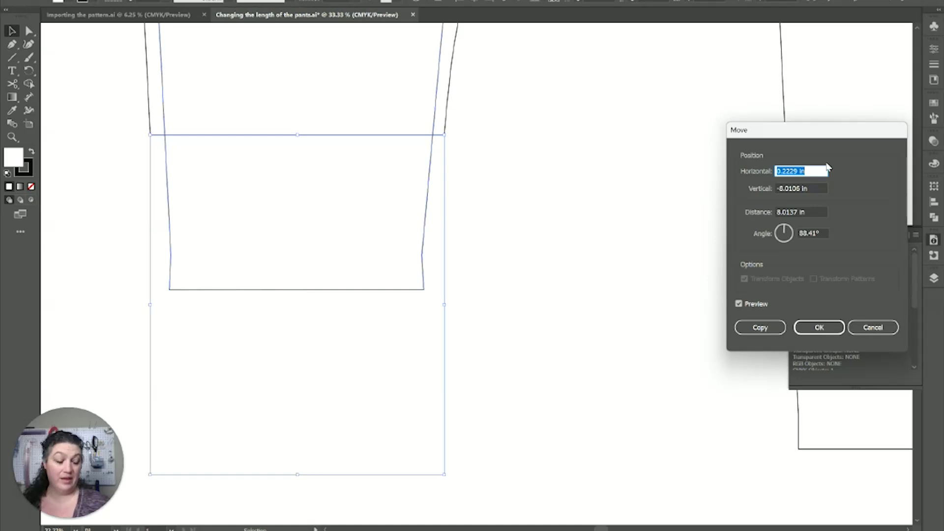
text(0)
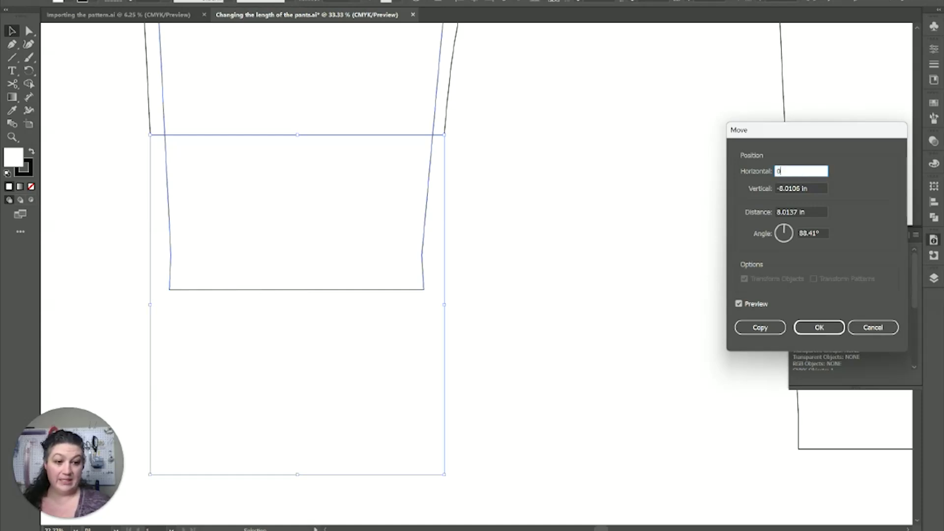
key(Tab)
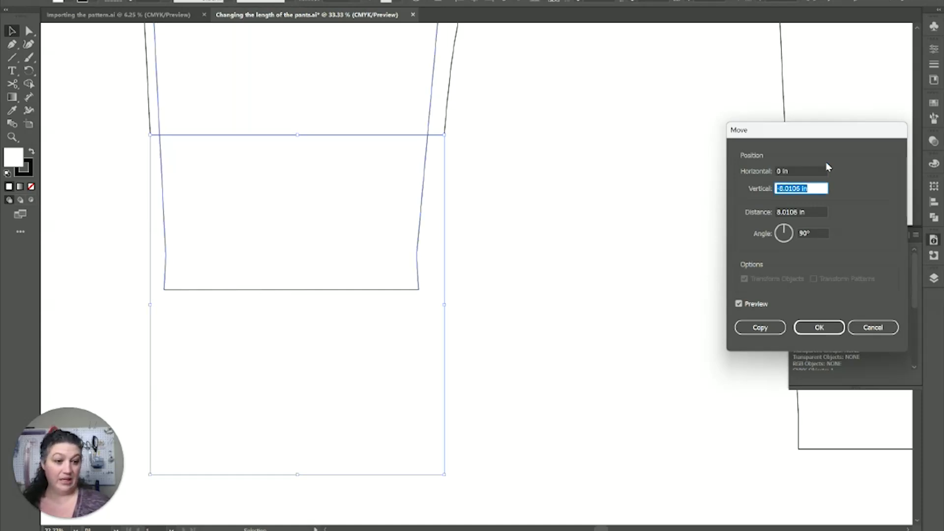
text(2)
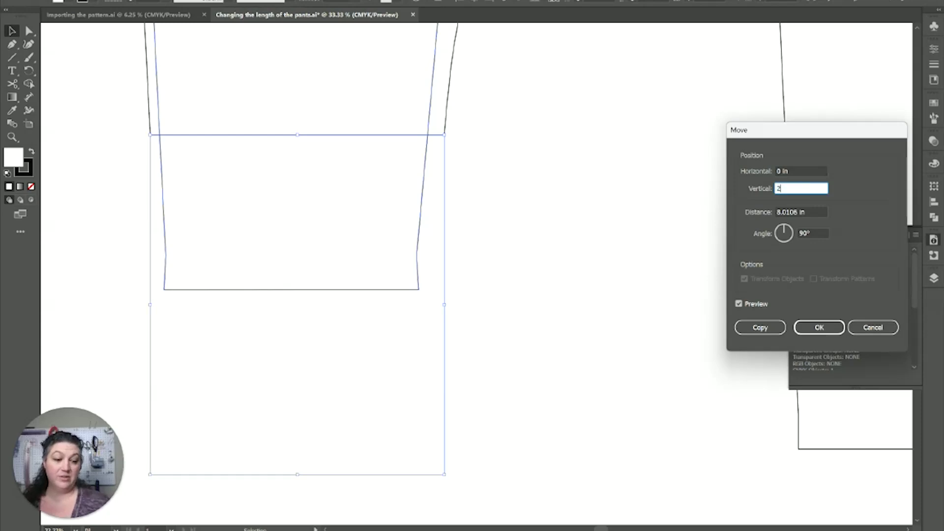
key(Tab)
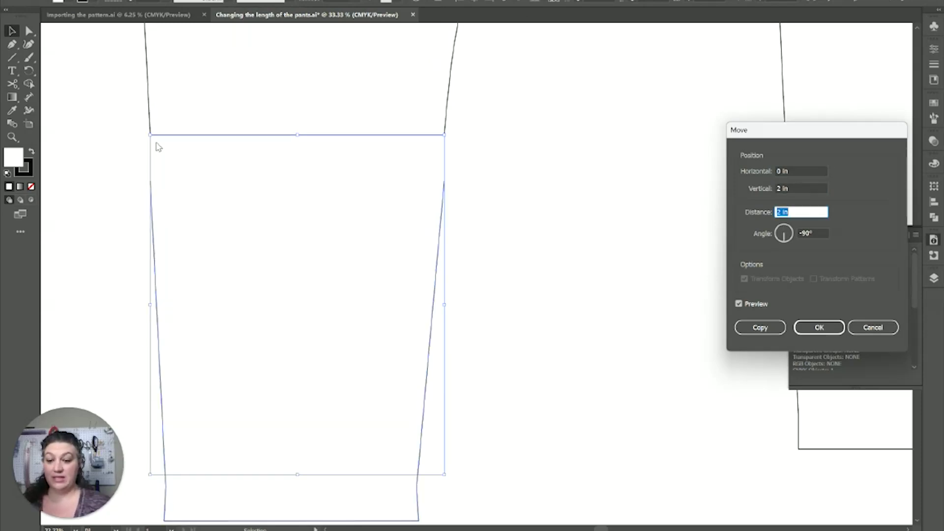
click(818, 329)
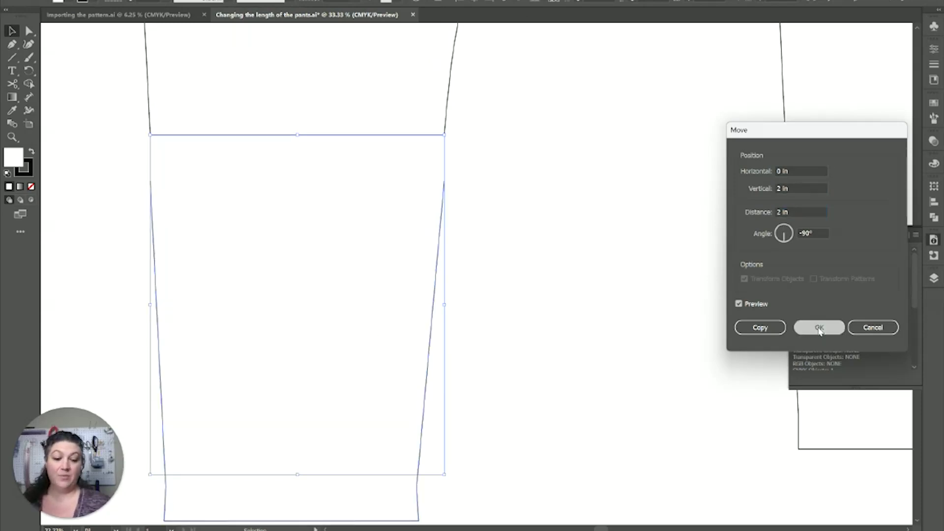
drag(506, 394, 547, 358)
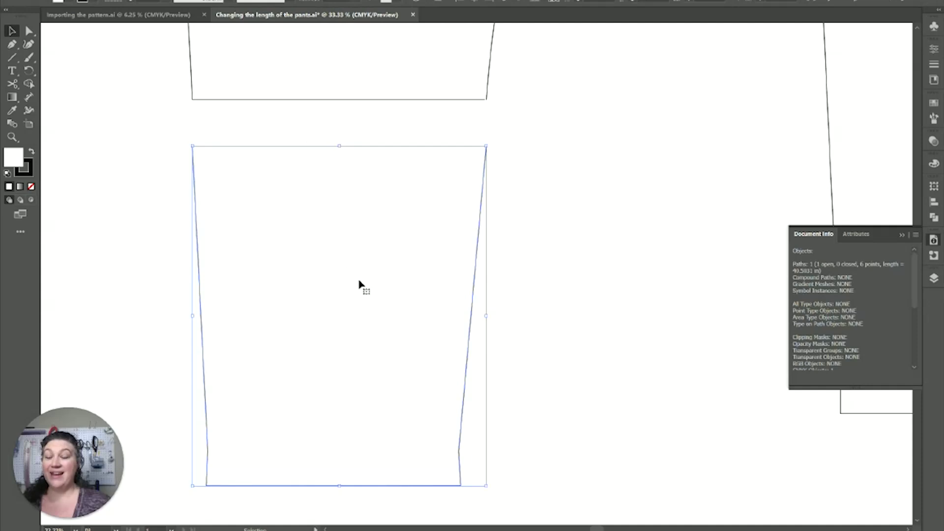
click(516, 120)
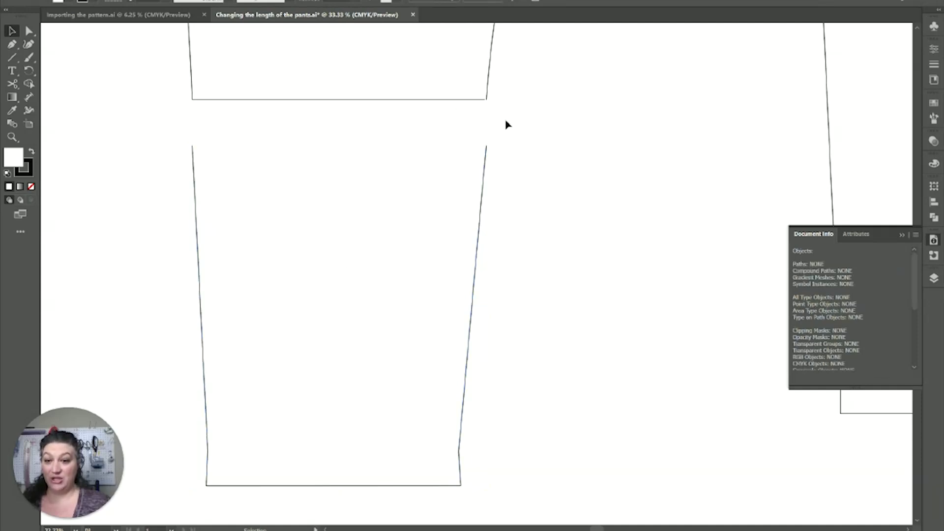
- Bridge the inseam gap between the upper and lower sections of the back piece with the Pen tool
key(p)
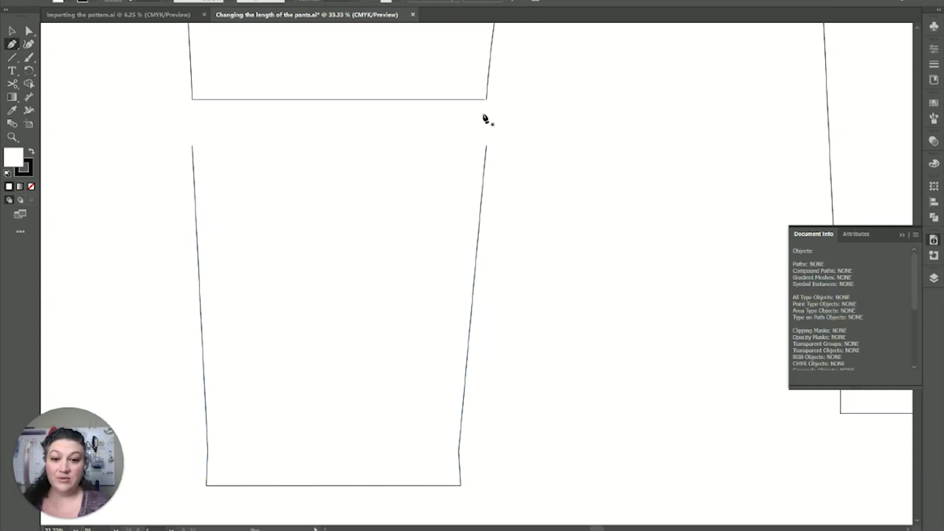
drag(486, 98, 486, 134)
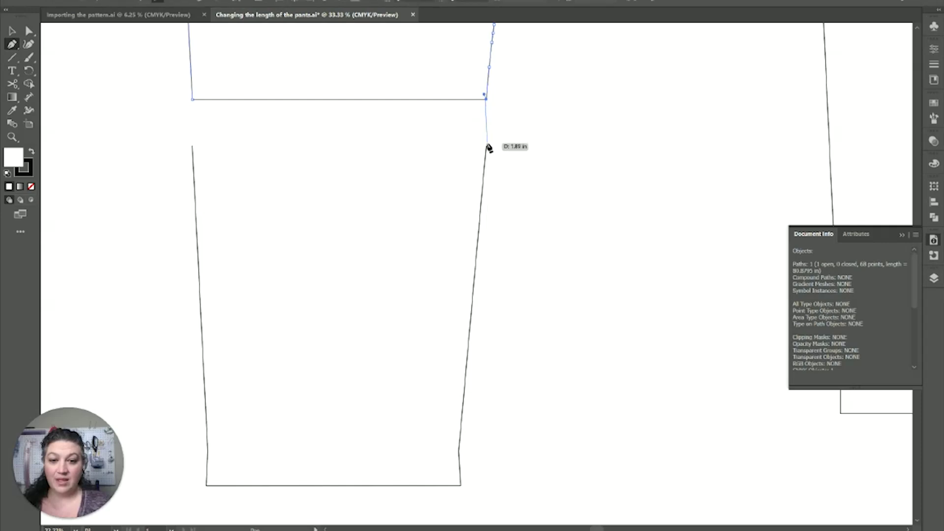
click(487, 146)
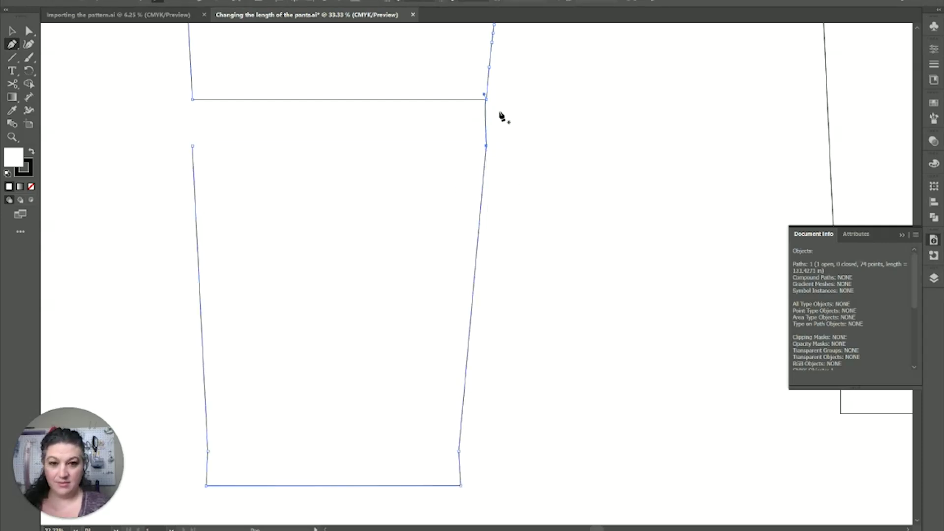
- Delete the upper inseam anchor point at the cut and the two nearest anchor points above it to smooth the joined seam
key(minus)
click(487, 99)
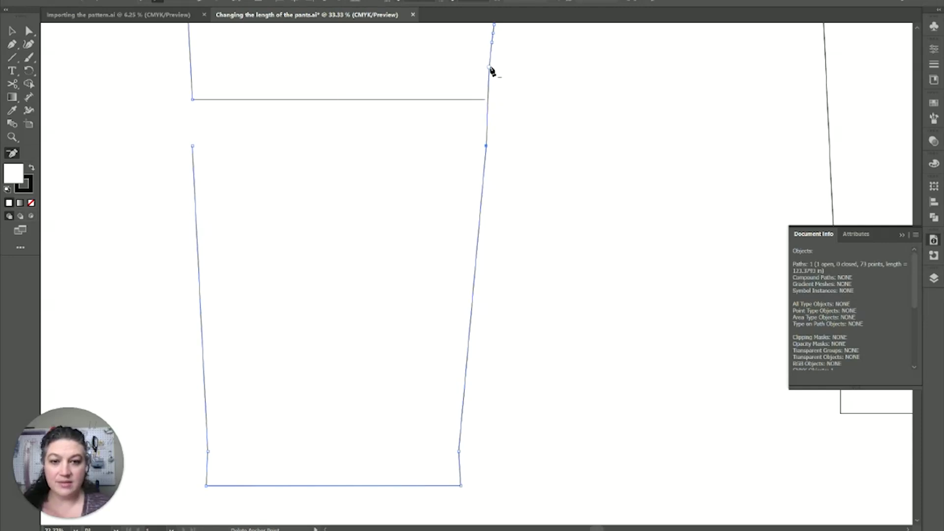
click(491, 72)
scroll(486, 172, up, 3)
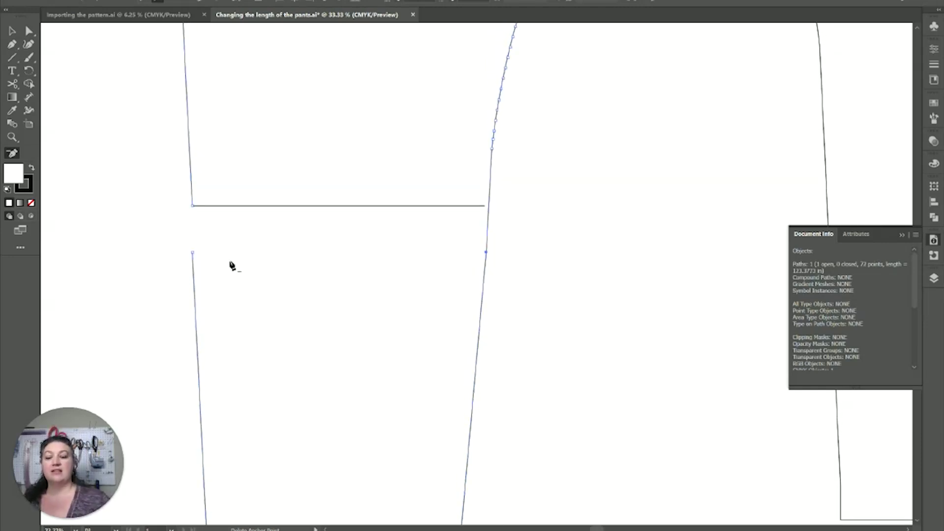
scroll(455, 198, up, 3)
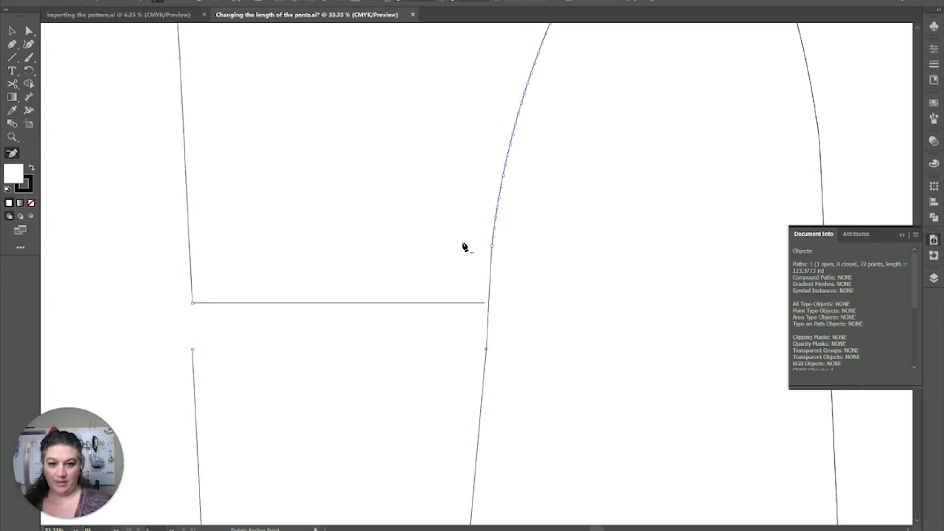
click(492, 245)
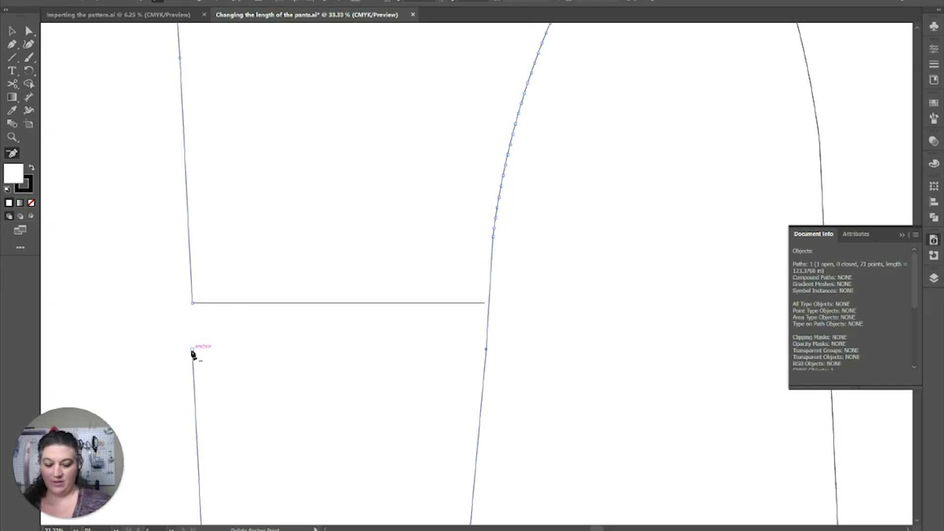
- Close the outseam gap by moving the lower section's top outseam anchor point up onto the upper section's cut end
key(p)
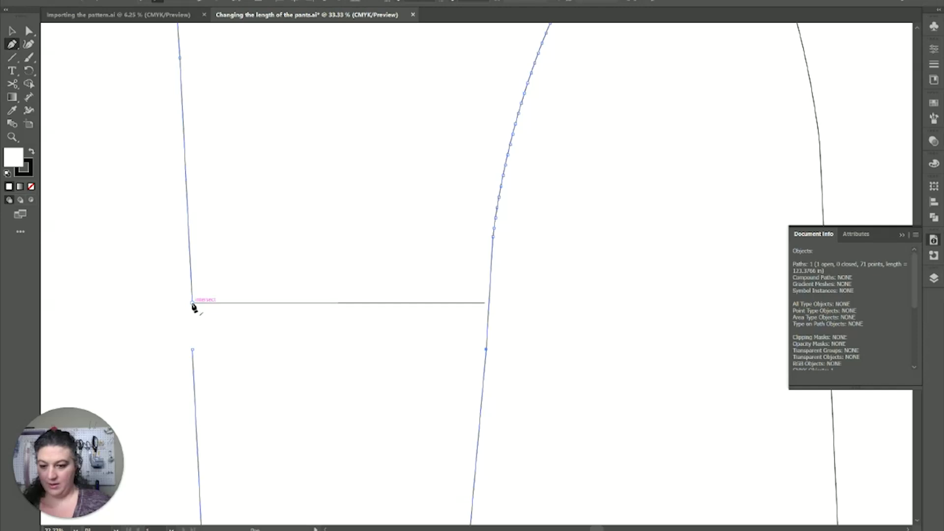
key(a)
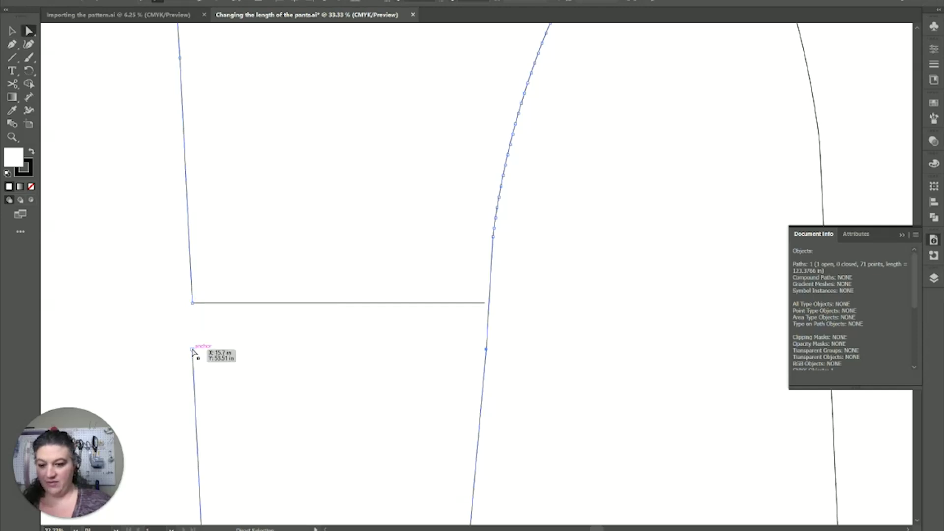
drag(192, 349, 192, 303)
key(ctrl+minus)
key(ctrl+minus)
key(ctrl+minus)
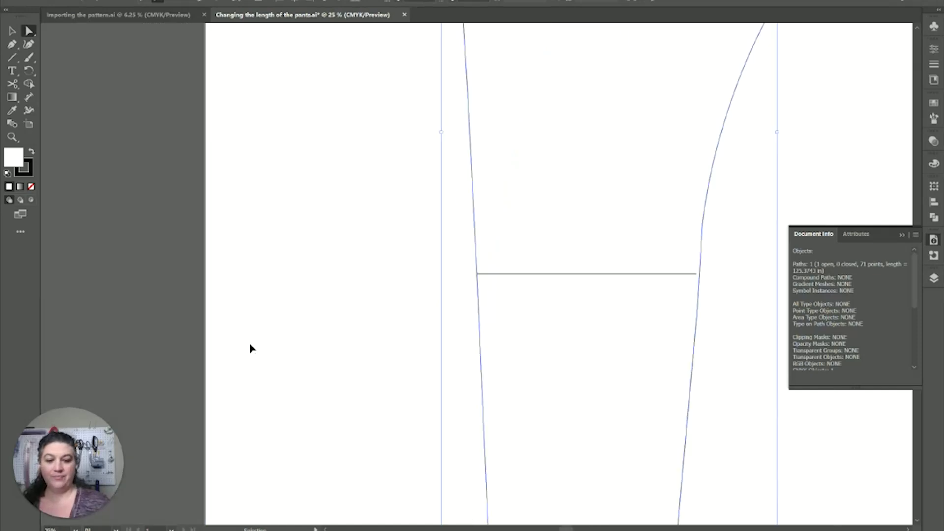
click(278, 263)
scroll(310, 389, right, 5)
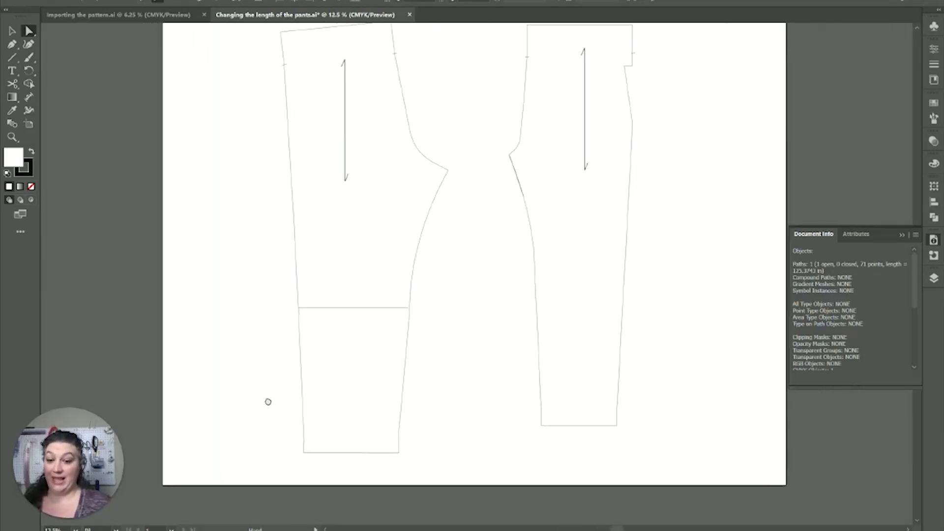
click(344, 352)
click(417, 411)
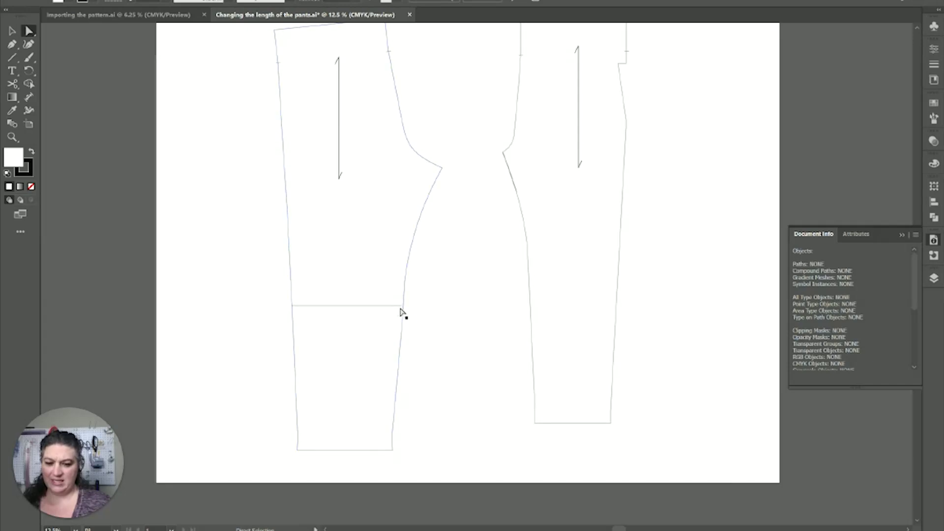
- Move the back piece's inseam anchor point below the crosswise line up to that line's inseam end
key(ctrl+plus)
key(ctrl+plus)
key(ctrl+plus)
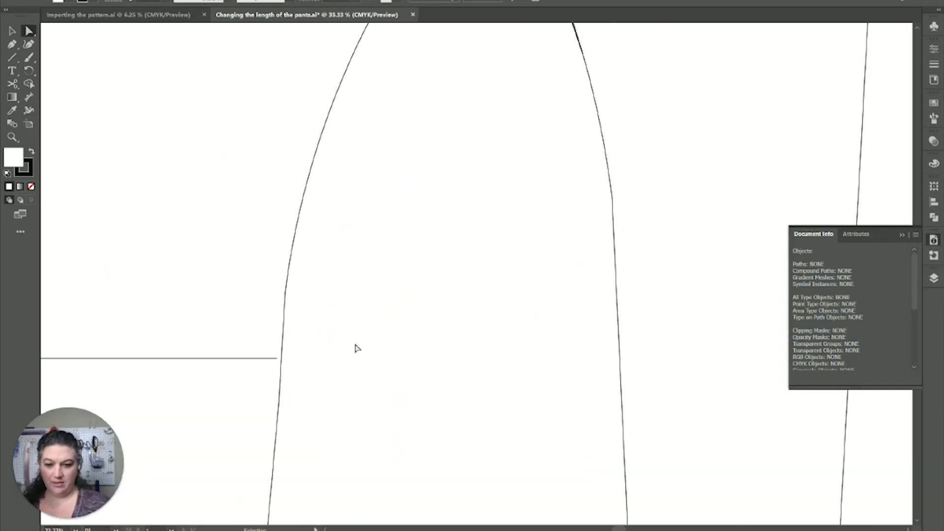
scroll(357, 348, down, 5)
scroll(390, 293, left, 2)
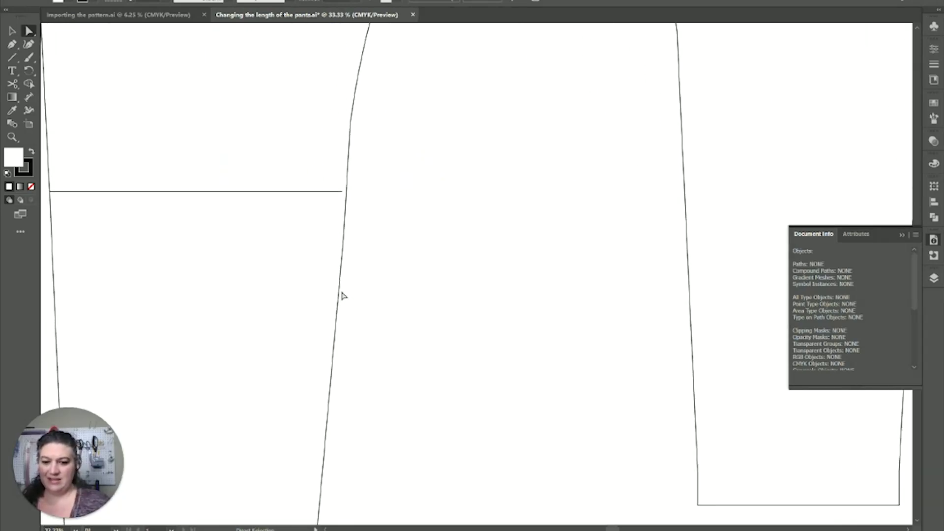
click(340, 295)
drag(345, 238, 344, 192)
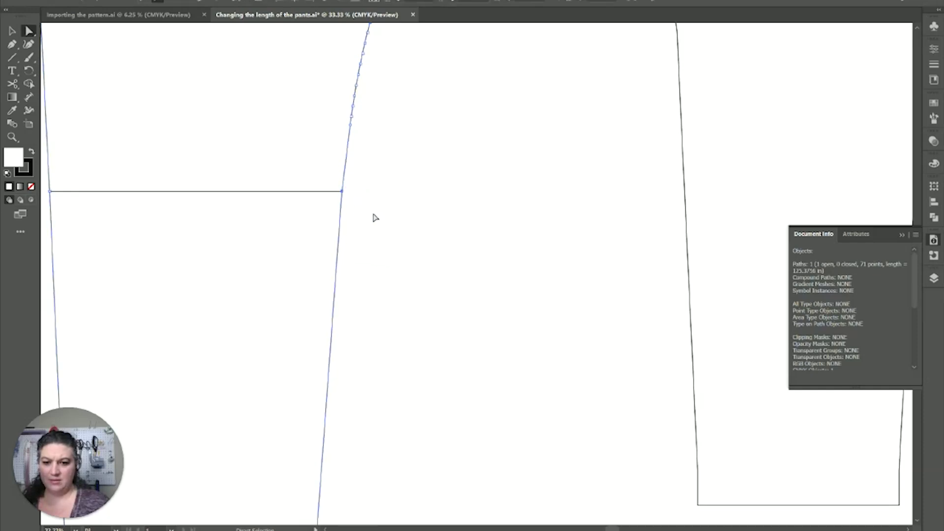
key(ctrl+minus)
key(ctrl+minus)
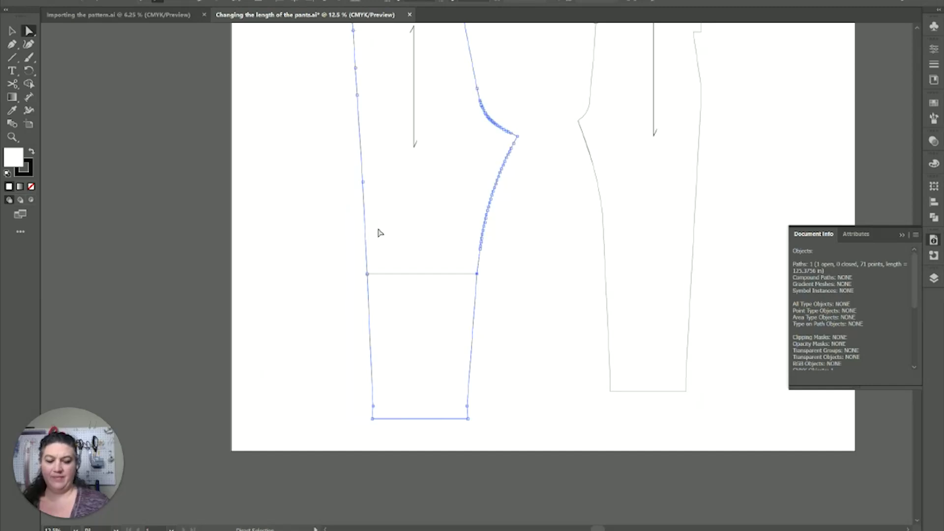
click(539, 422)
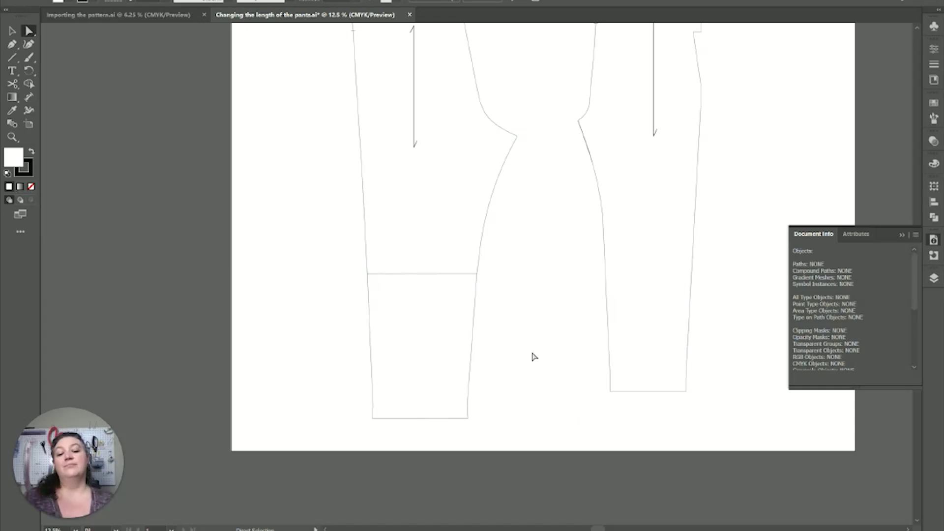
- Draw a horizontal line about 9.9 in long across the front piece's lower leg, from the inseam to the outseam
click(606, 251)
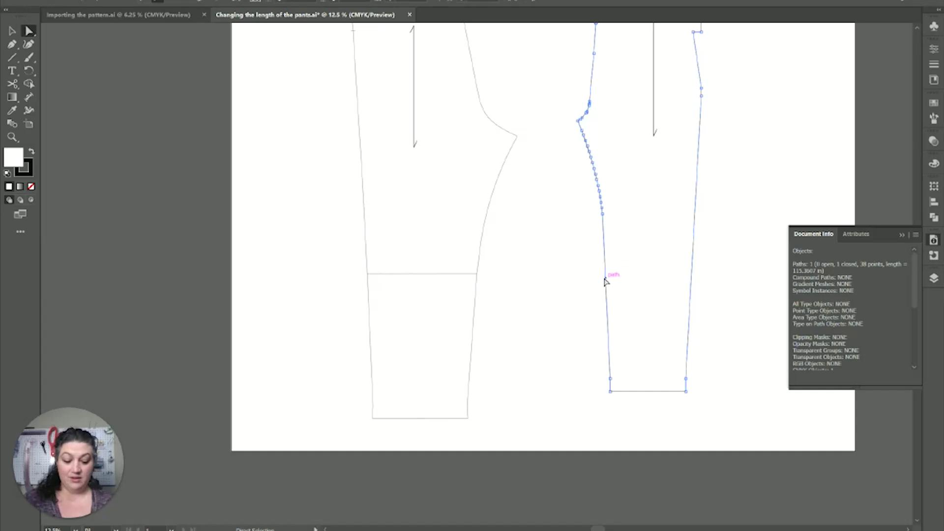
key(backslash)
drag(604, 277, 690, 274)
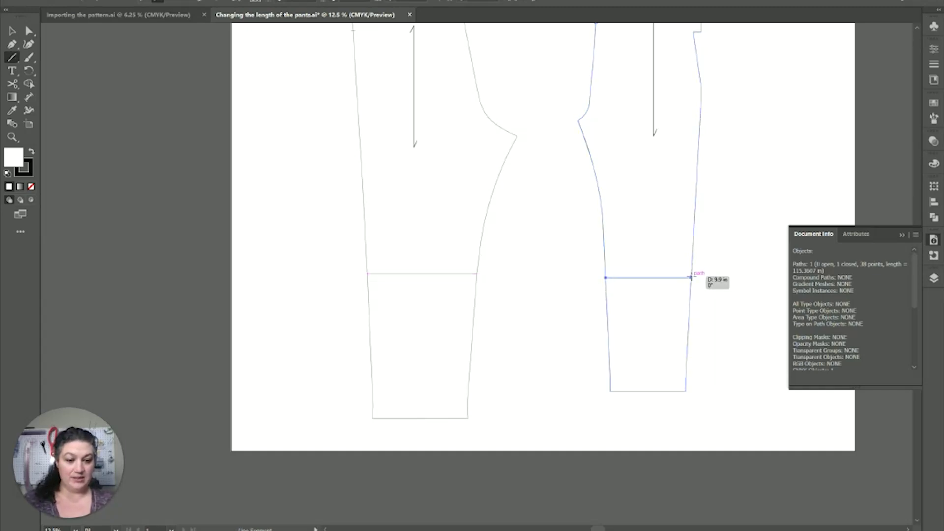
- Cut the front piece's outline with the Scissors tool at the outseam and inseam ends of the crosswise line
key(ctrl+plus)
key(ctrl+plus)
key(ctrl+plus)
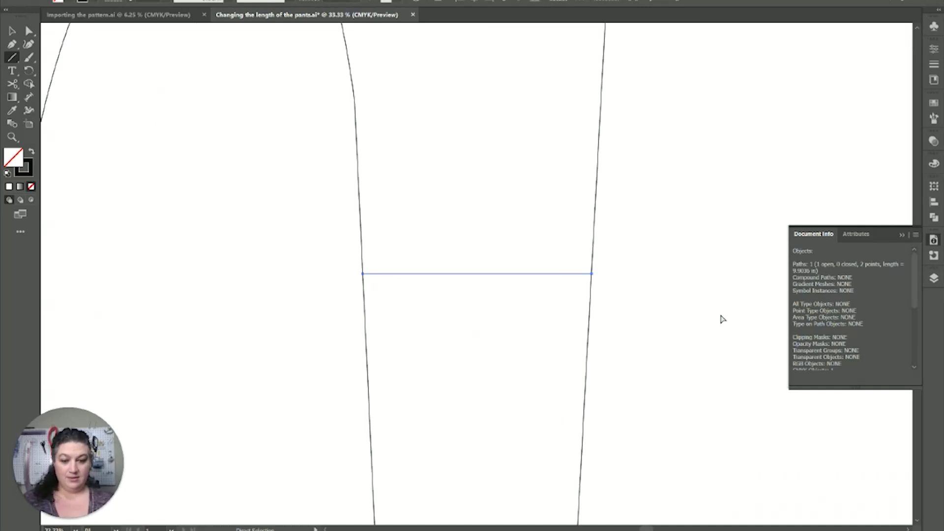
drag(595, 332, 590, 215)
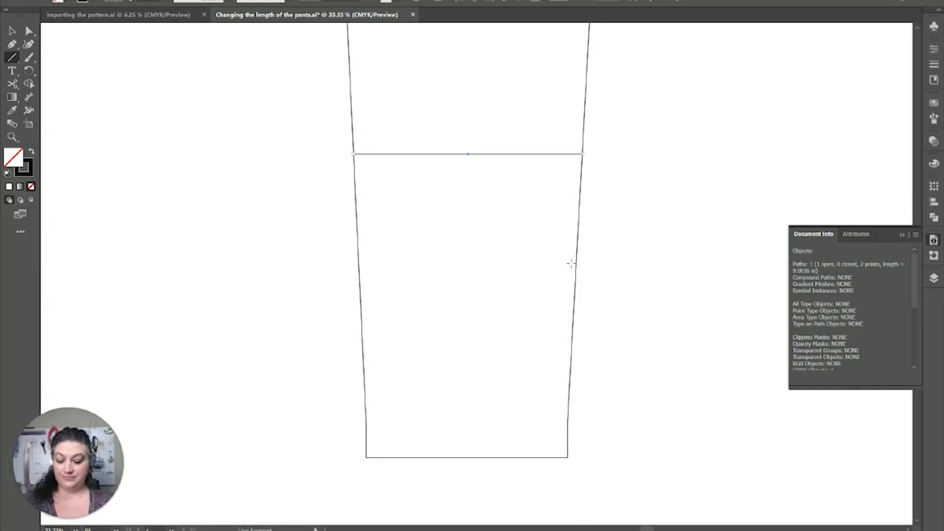
key(c)
key(v)
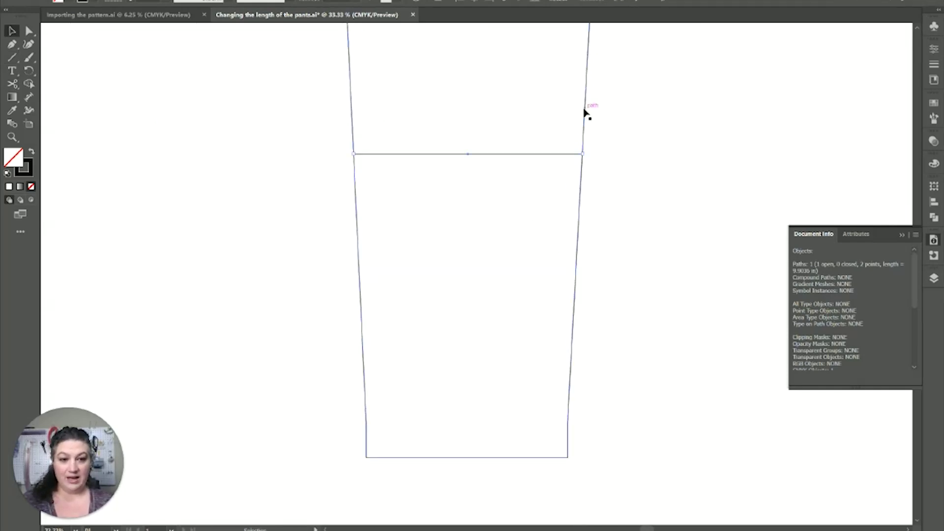
click(585, 111)
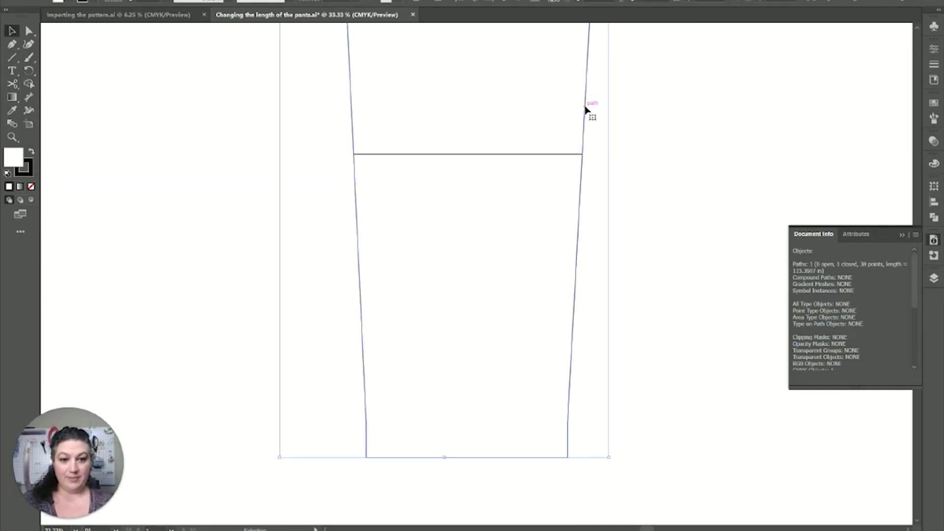
key(c)
click(582, 154)
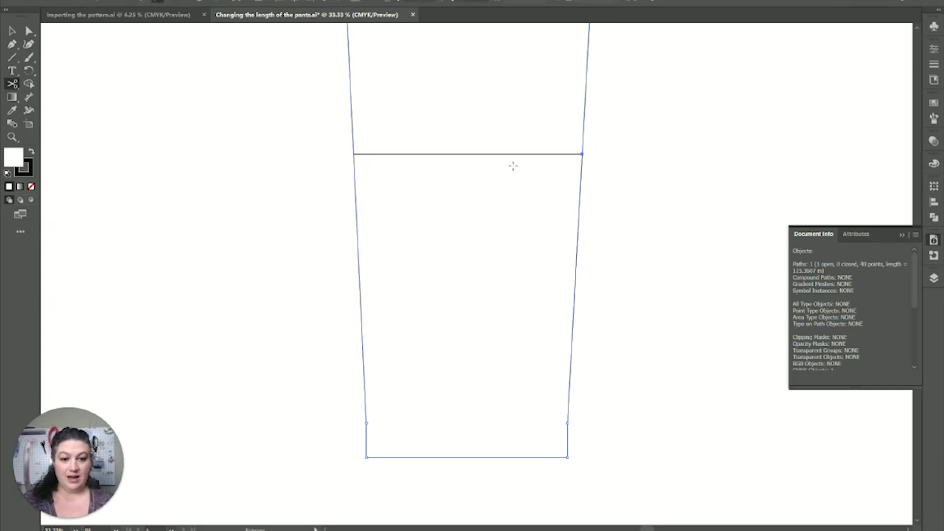
click(353, 154)
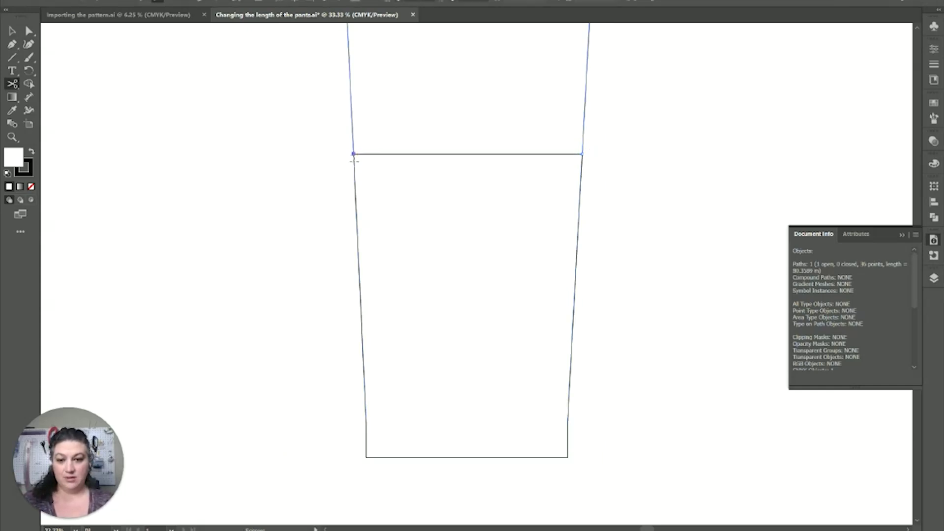
- Move the front piece's lower section 0 in horizontally and 2 in vertically
key(v)
click(420, 280)
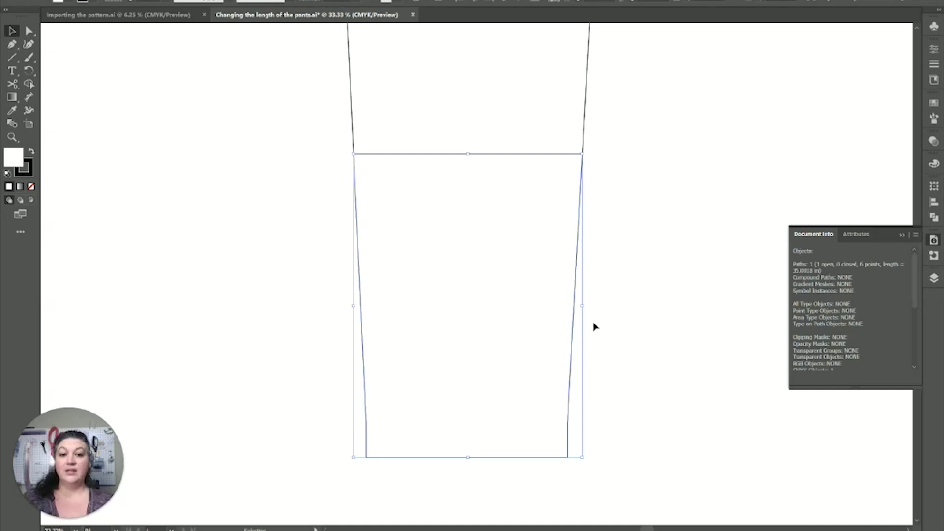
right_click(438, 283)
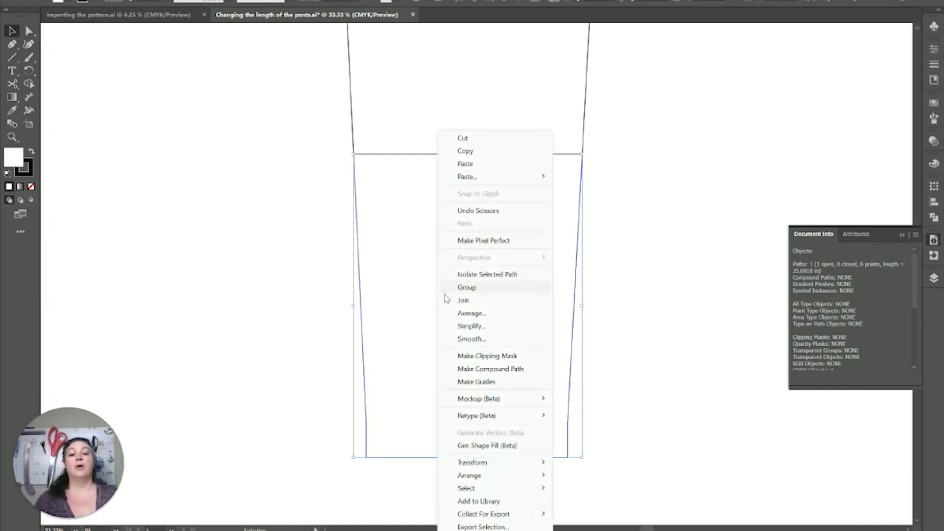
mouse_move(496, 466)
click(612, 378)
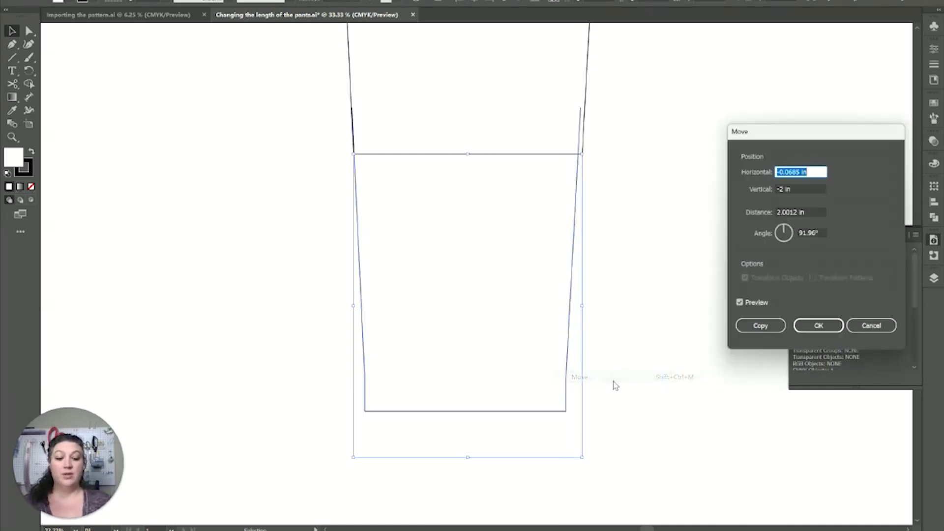
click(814, 187)
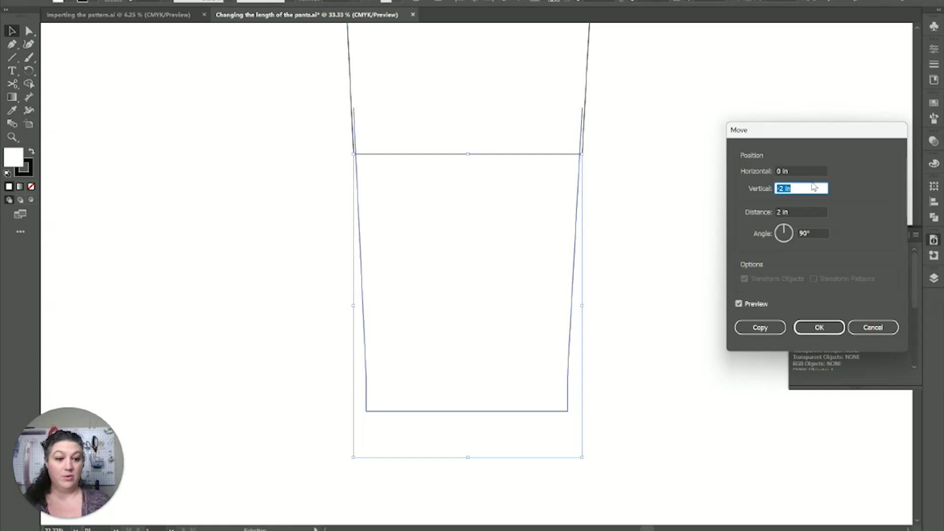
text(2)
key(Tab)
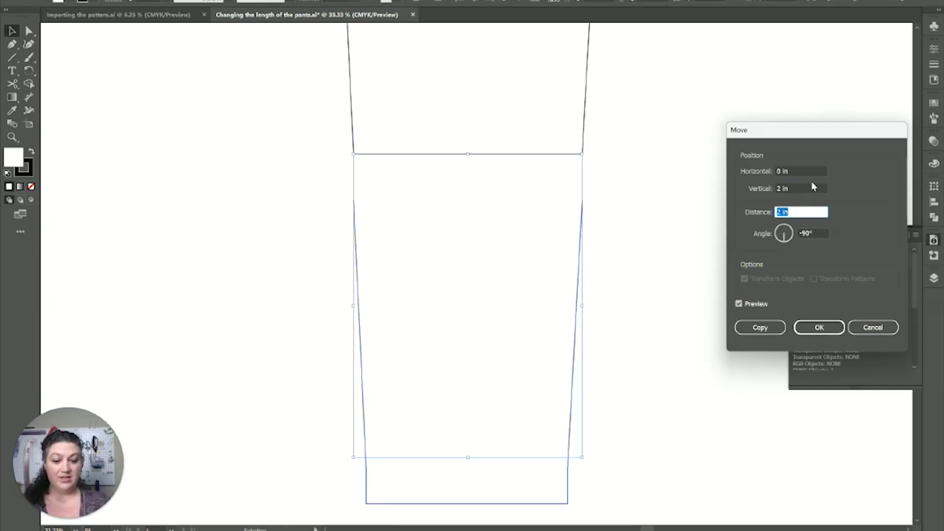
click(819, 328)
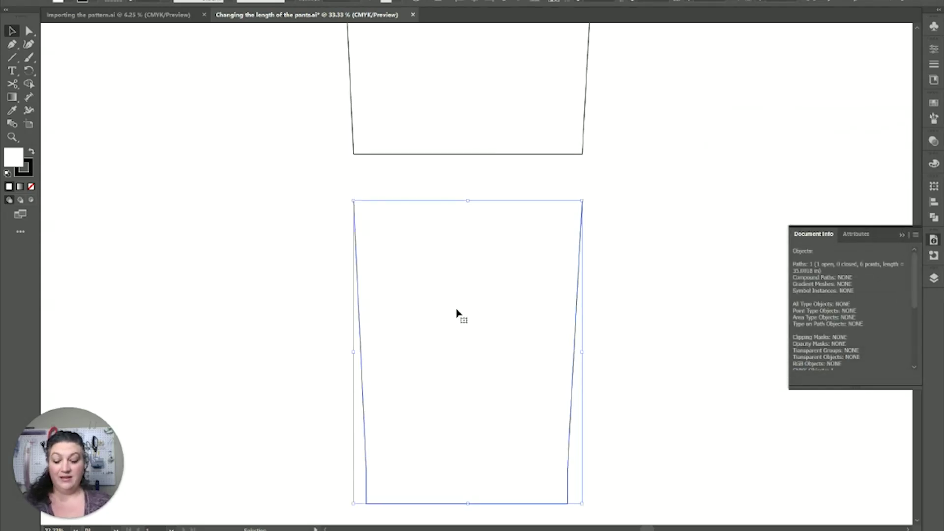
- Move the lower section's top inseam and outseam anchor points up onto the front piece's upper cut ends
key(a)
key(ctrl+shift+a)
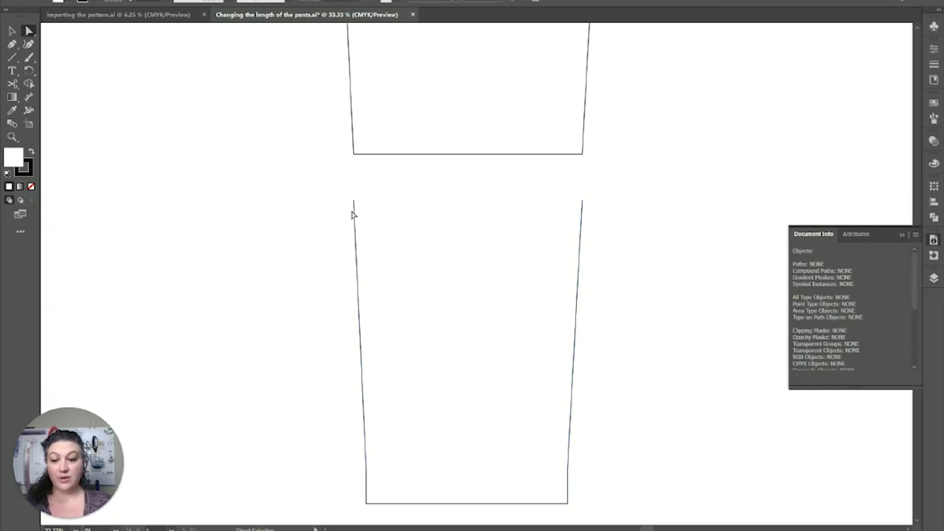
click(353, 213)
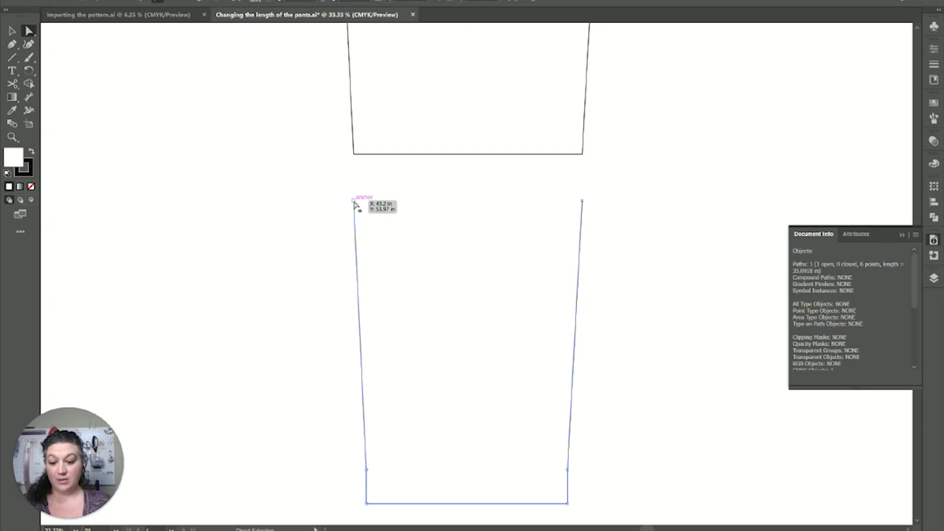
drag(354, 201, 353, 154)
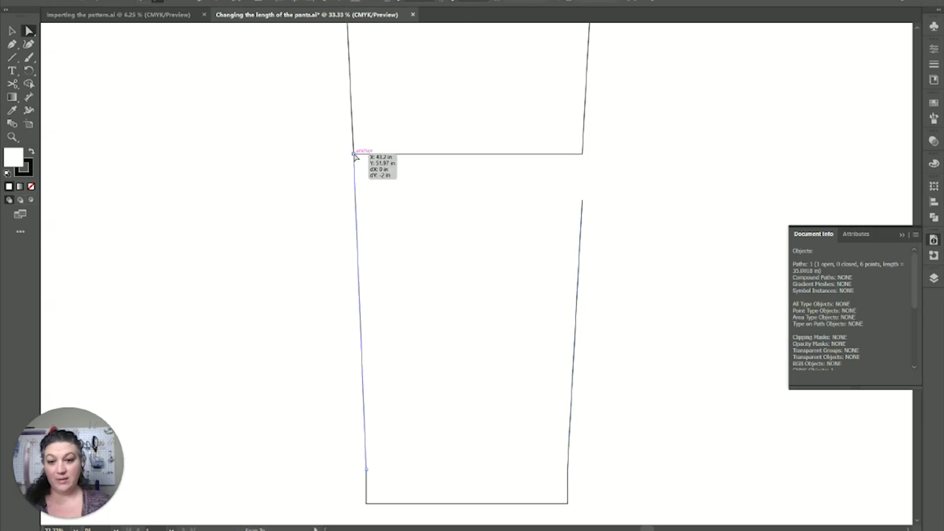
drag(583, 201, 584, 154)
- Delete the crosswise line segment from the front piece's leg
key(ctrl+minus)
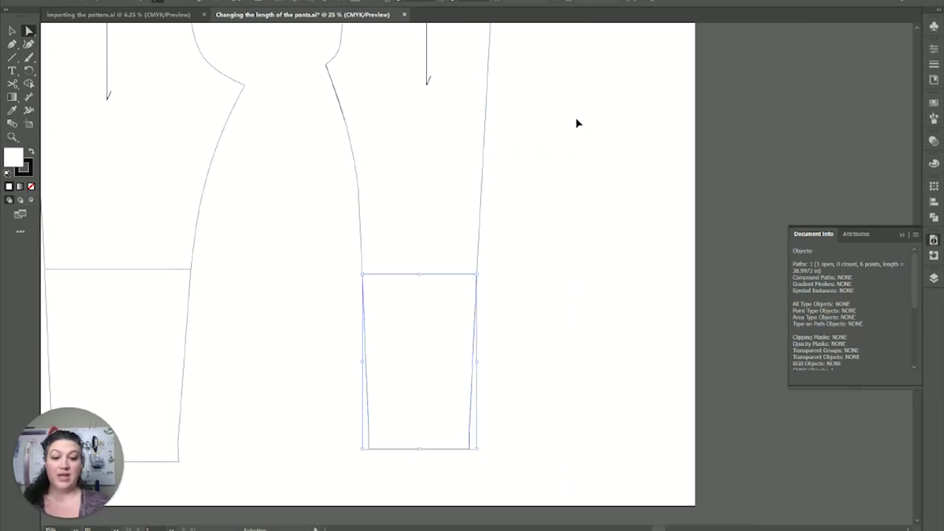
key(ctrl+minus)
key(ctrl+minus)
key(ctrl+minus)
scroll(549, 265, down, 3)
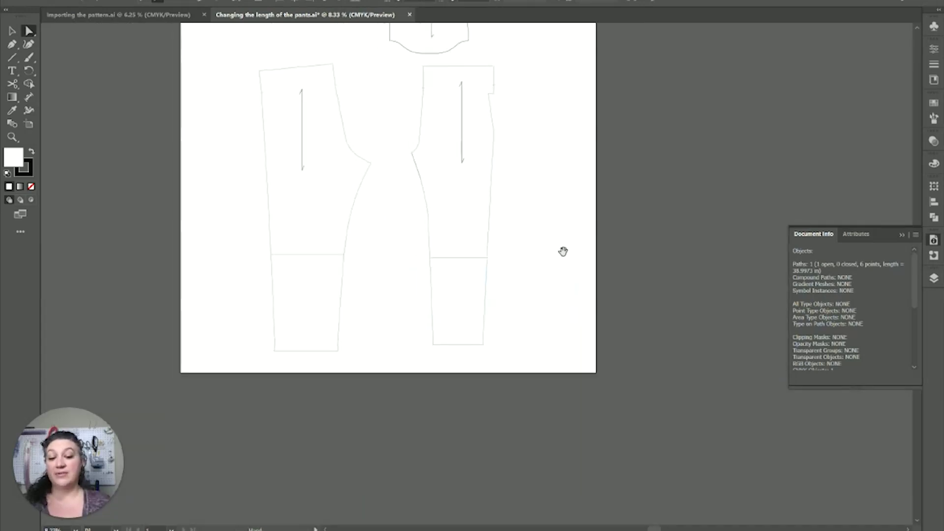
key(ctrl+plus)
key(ctrl+plus)
key(ctrl+plus)
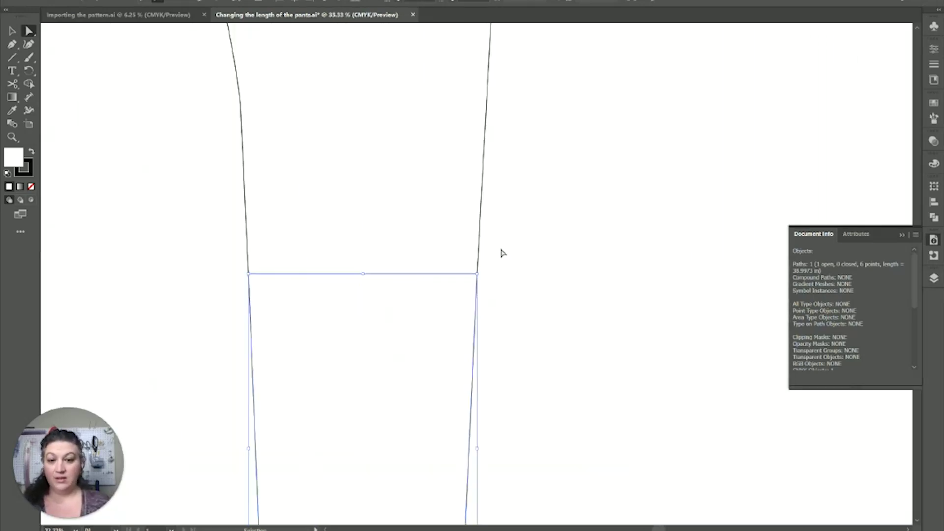
drag(429, 249, 383, 303)
key(ctrl+z)
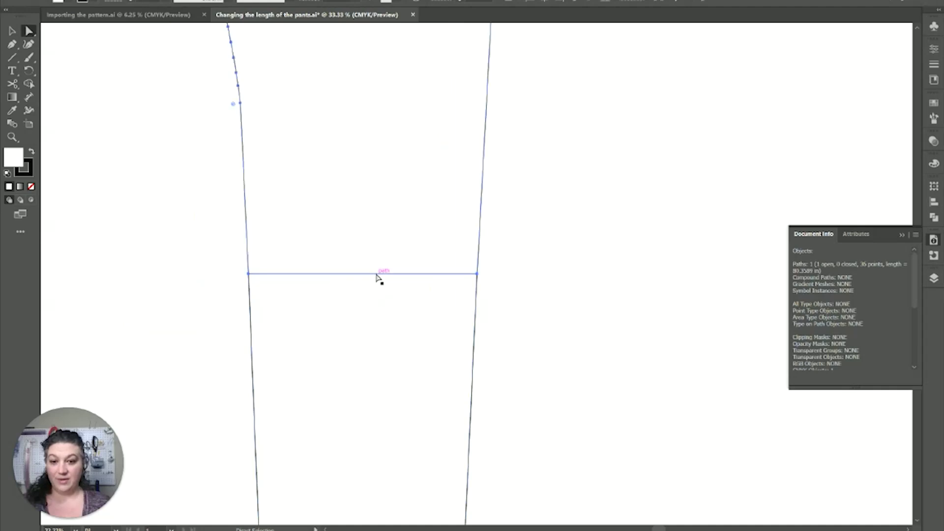
click(377, 274)
key(Delete)
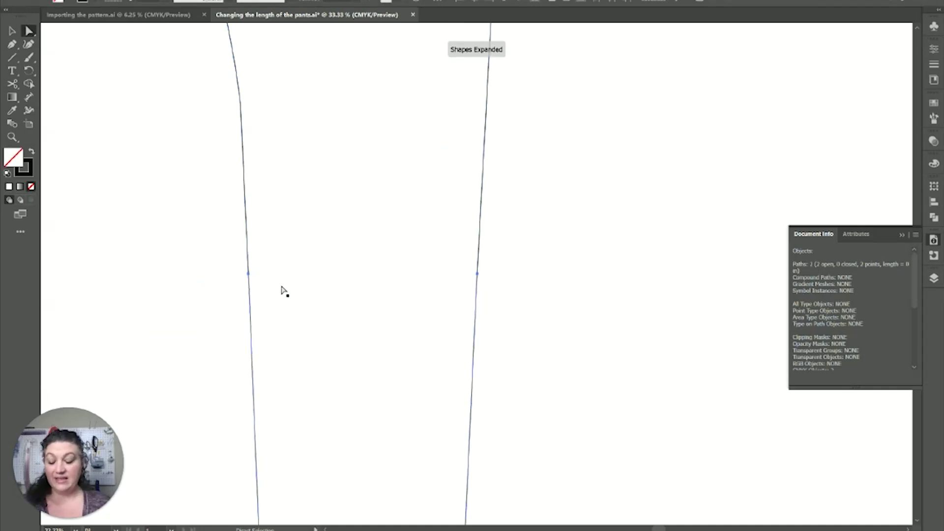
- Try to join the overlapping end points at the front piece's inseam cut
drag(263, 290, 263, 291)
key(ctrl)
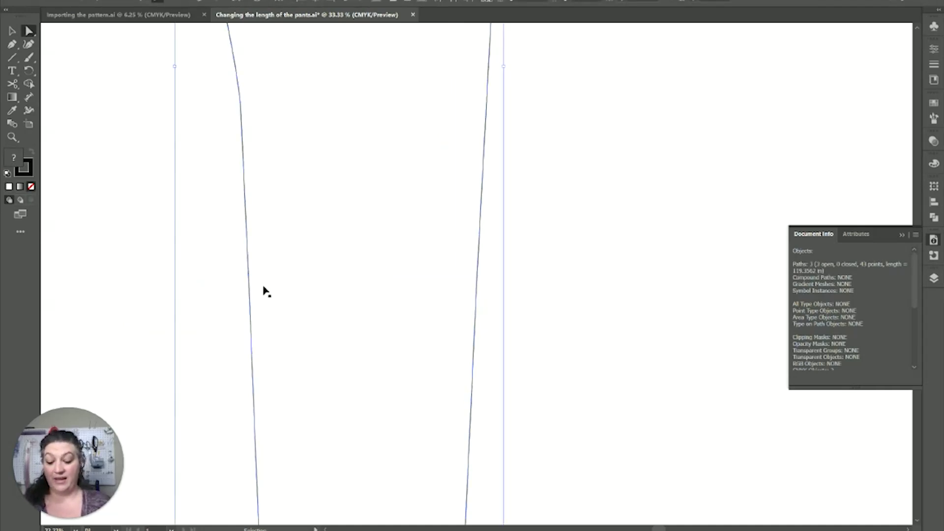
key(ctrl+j)
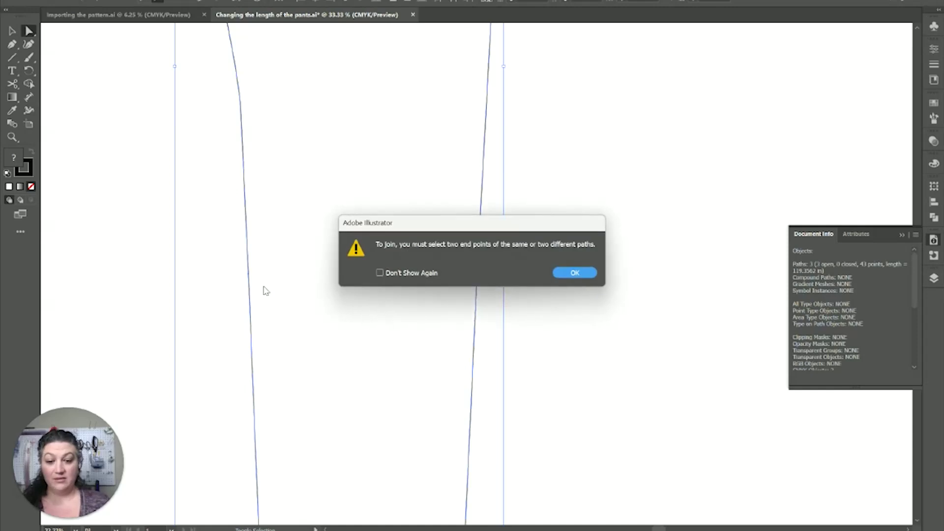
click(575, 272)
click(341, 306)
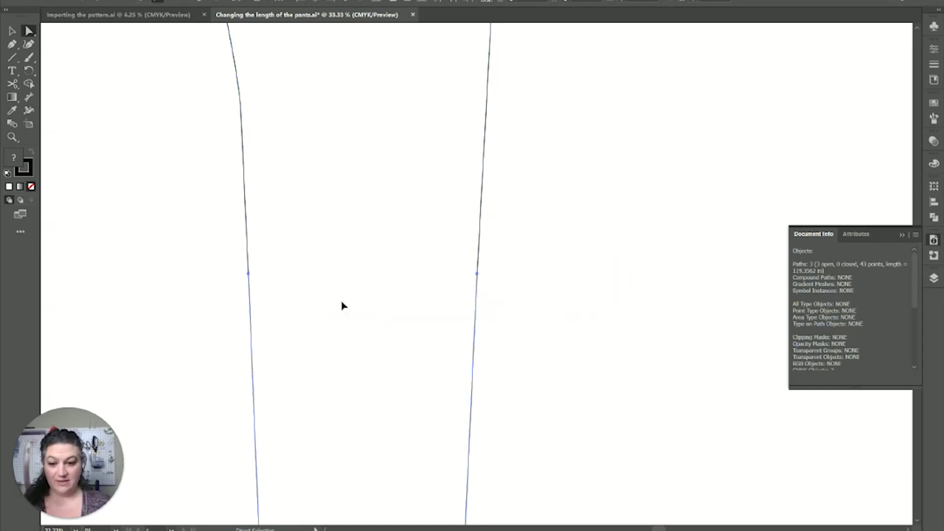
- Try again to join the upper and lower sections of the front piece at the inseam with a fresh selection
click(262, 284)
key(ctrl+1)
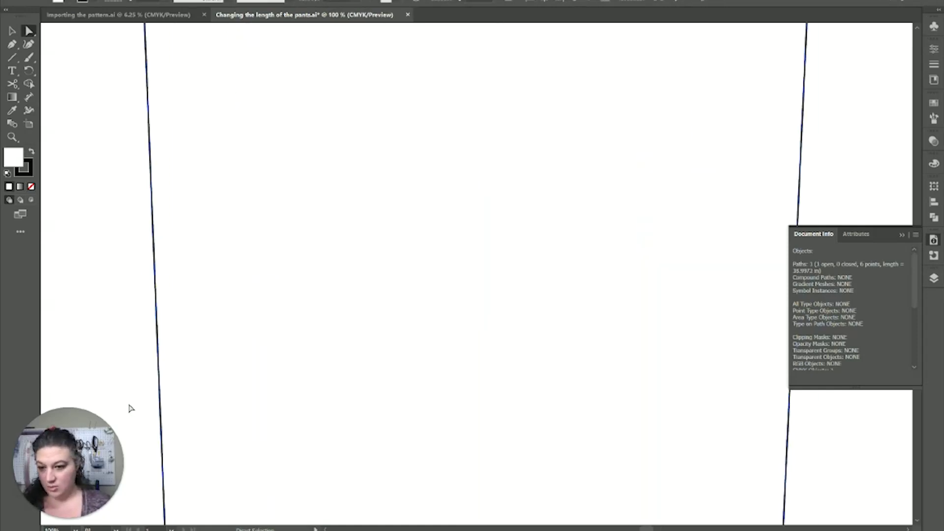
scroll(200, 393, down, 5)
key(ctrl)
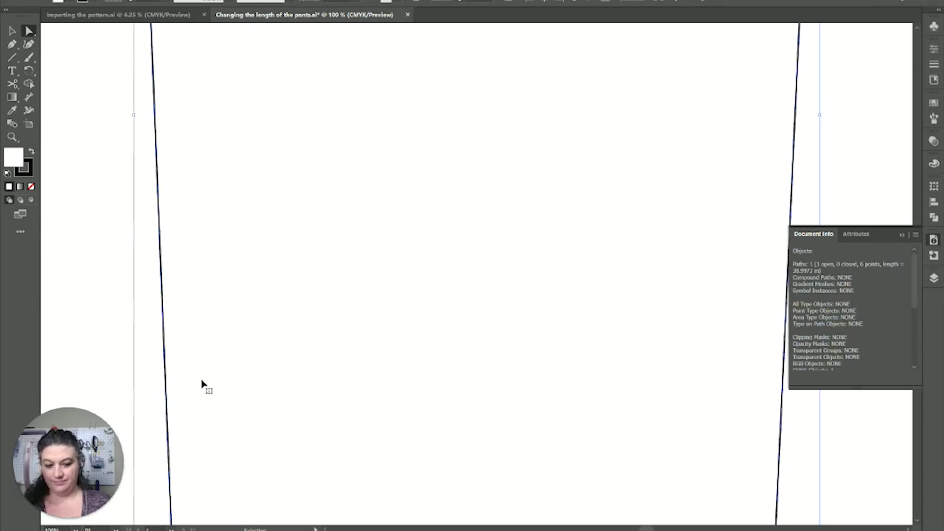
key(ctrl+minus)
key(ctrl+minus)
key(ctrl+minus)
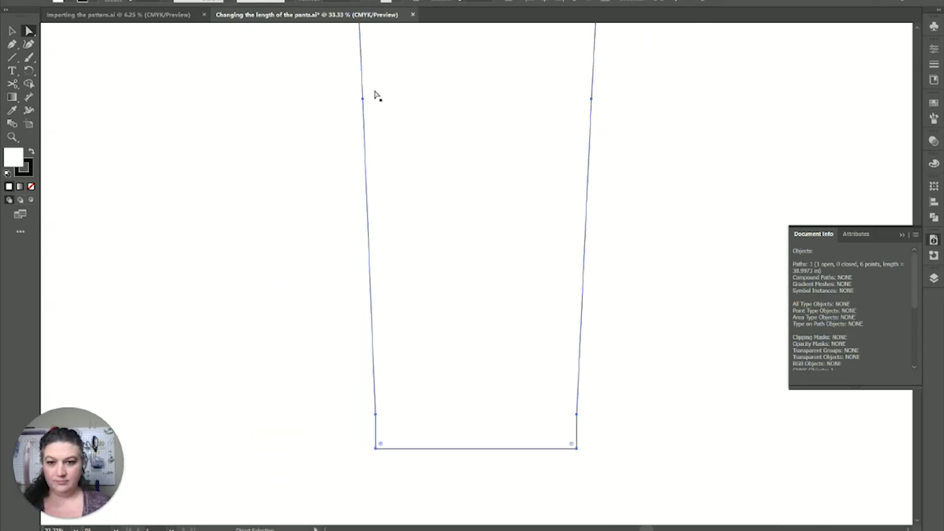
drag(375, 91, 353, 97)
key(ctrl+z)
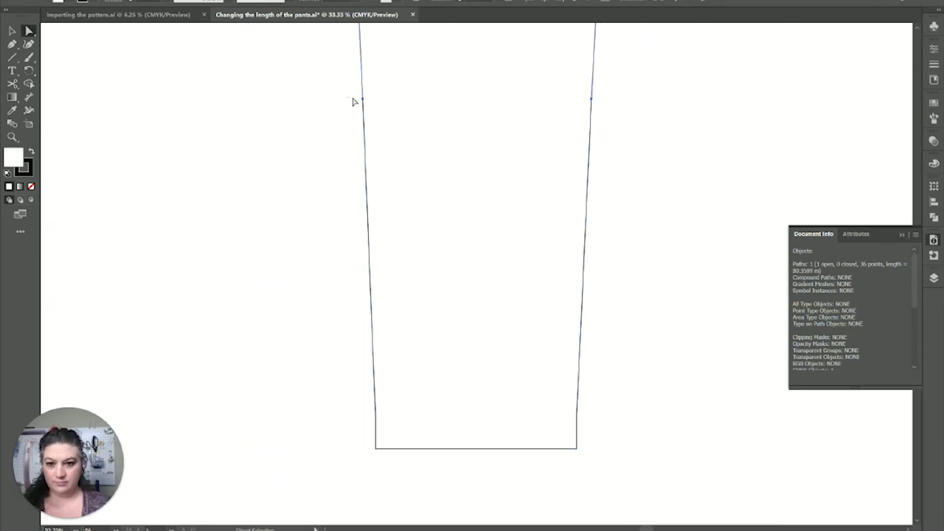
key(ctrl+a)
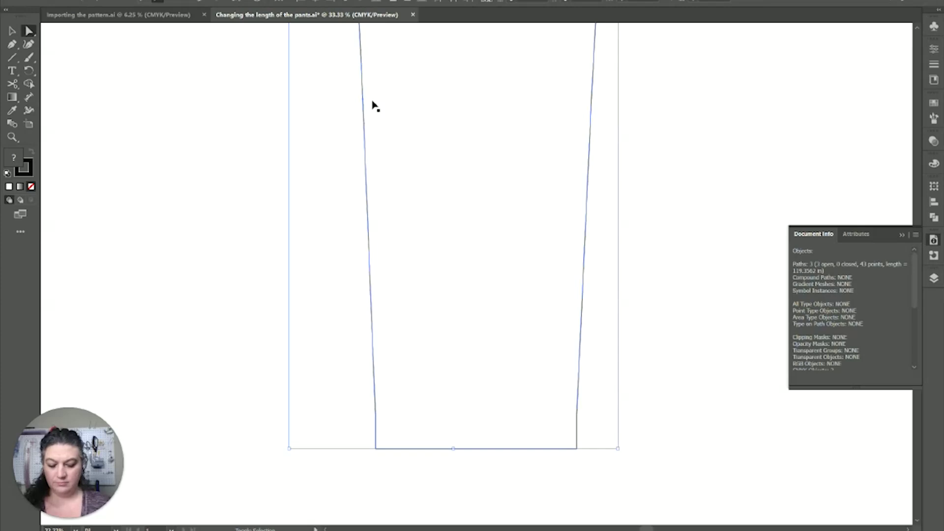
key(ctrl+j)
key(Return)
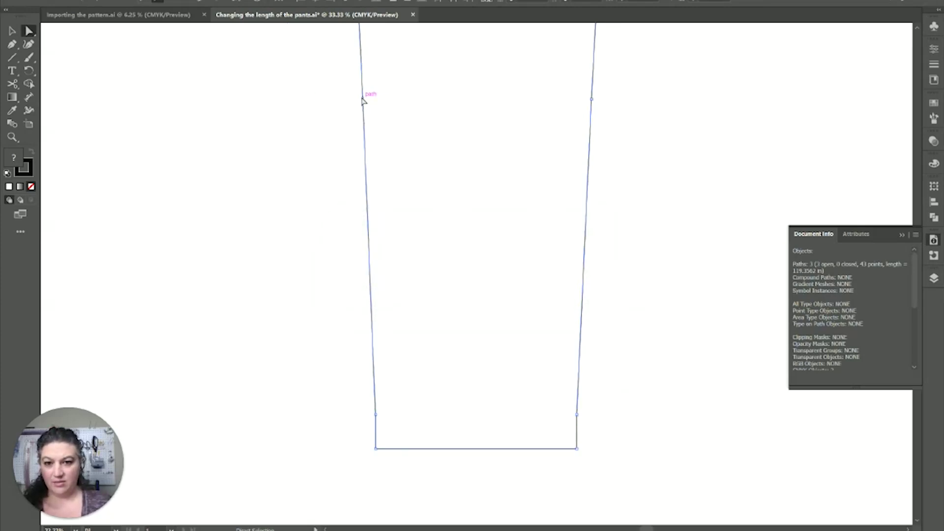
- Try deleting the stray single anchor point on the front piece's inseam at the cut, and undo the deletion
click(362, 98)
key(ctrl+plus)
key(ctrl+plus)
key(ctrl+plus)
key(ctrl+plus)
key(ctrl+plus)
key(ctrl+plus)
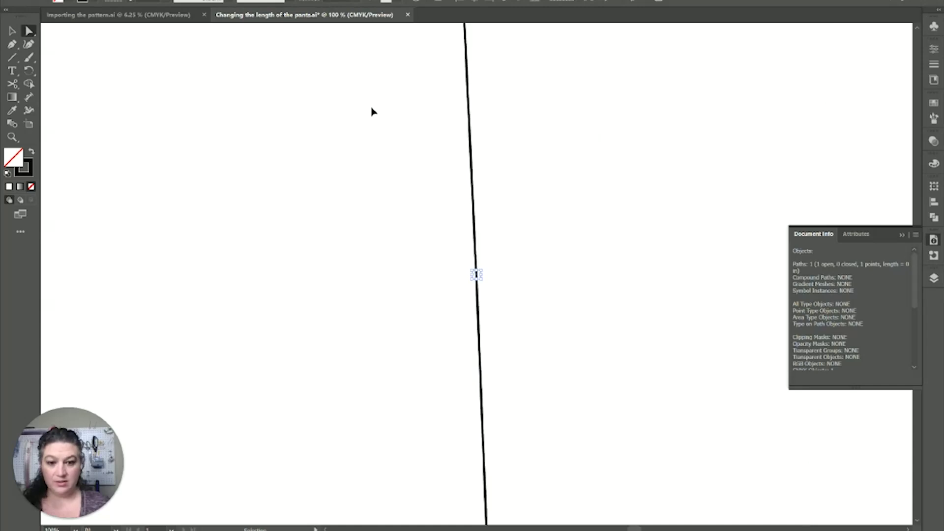
key(a)
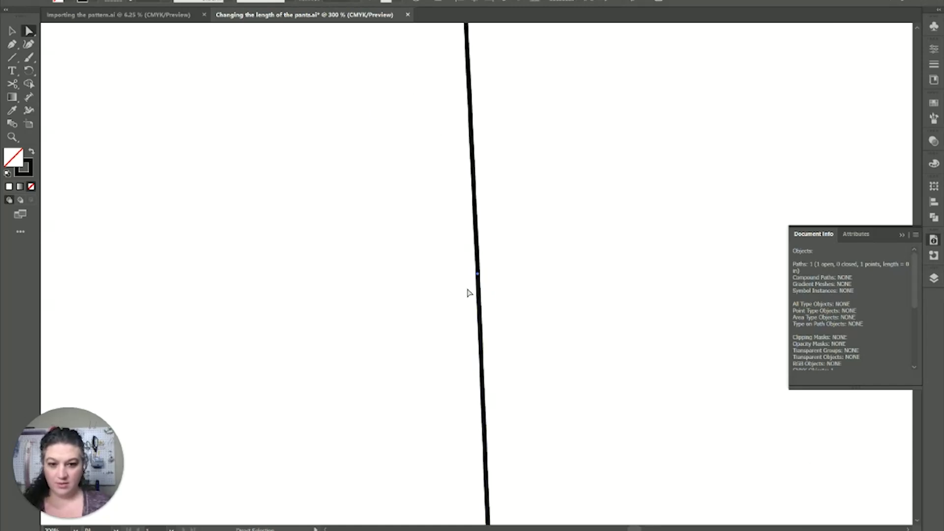
key(Delete)
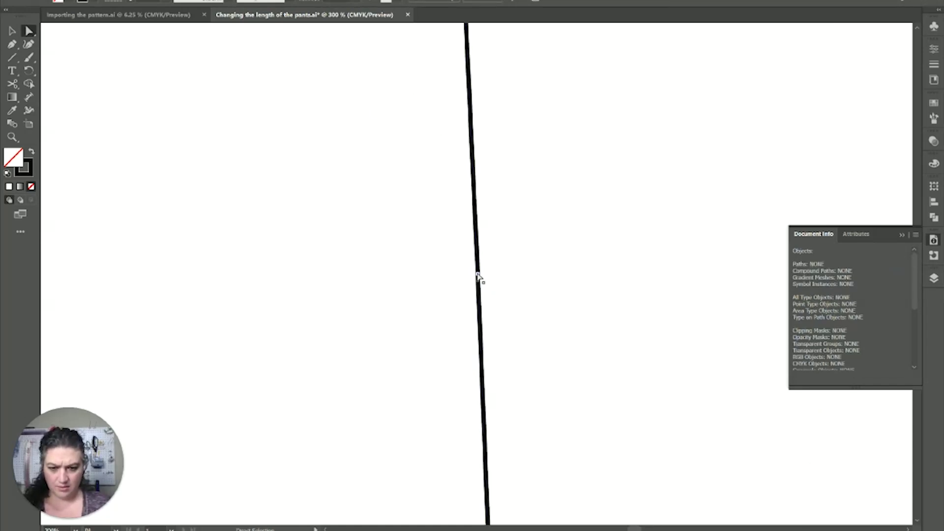
key(ctrl+z)
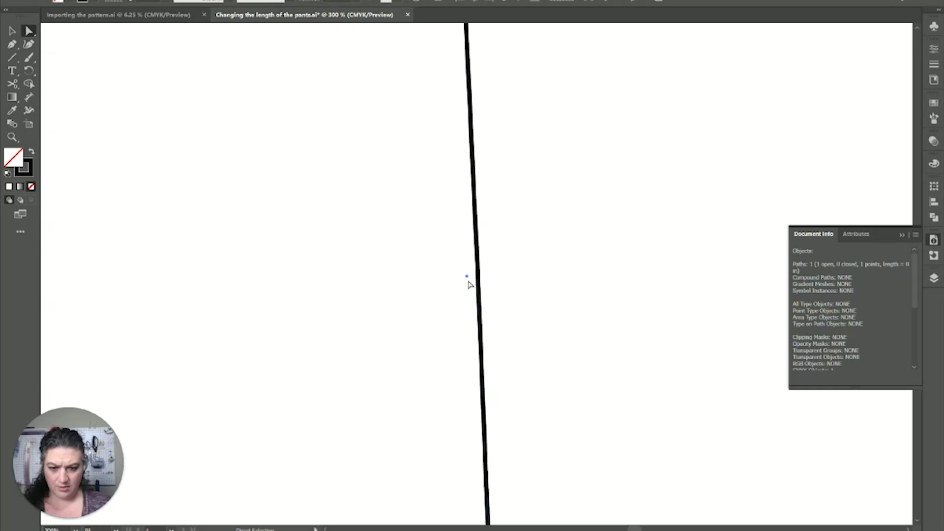
- Join the upper and lower sections of the front piece at the inseam cut with a smooth point
drag(453, 268, 492, 289)
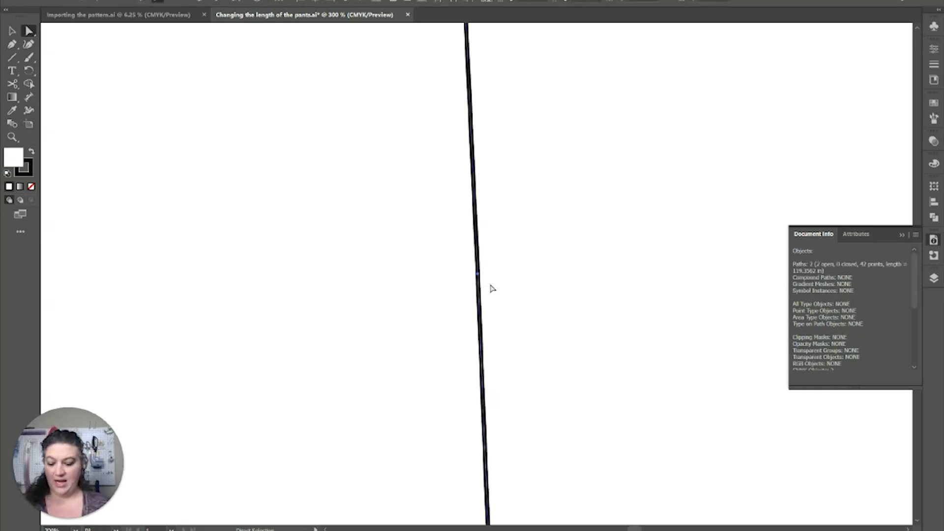
key(ctrl+j)
key(Down)
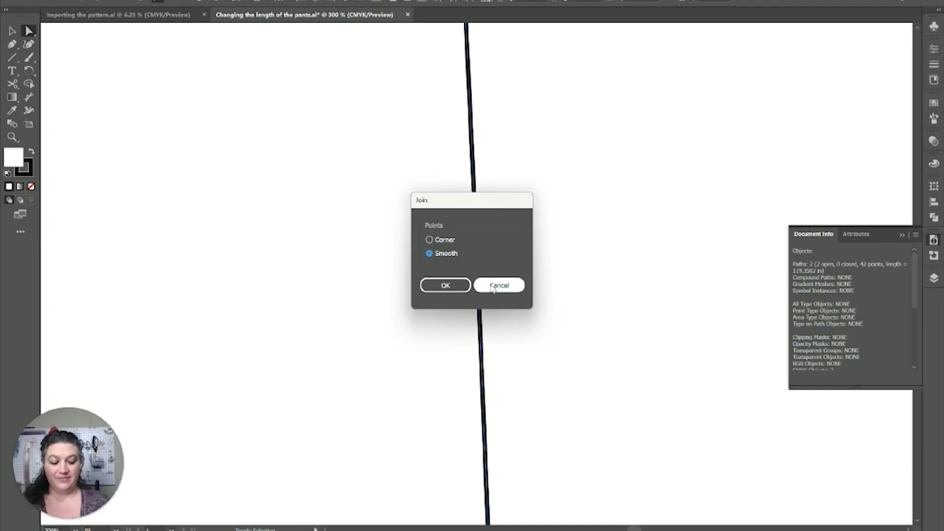
key(Return)
key(v)
key(ctrl+minus)
key(ctrl+minus)
key(ctrl+minus)
key(ctrl+minus)
key(ctrl+minus)
key(ctrl+minus)
key(ctrl+minus)
key(ctrl+minus)
key(ctrl+minus)
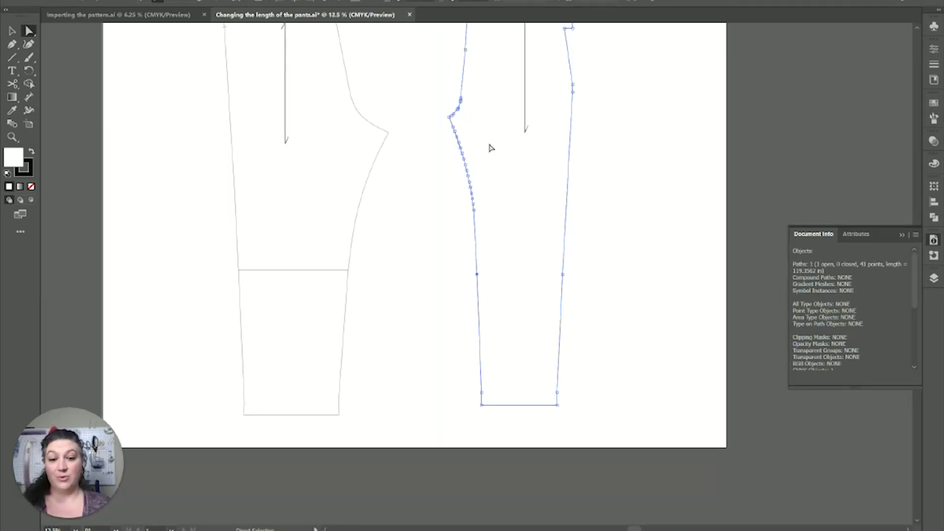
scroll(411, 344, up, 3)
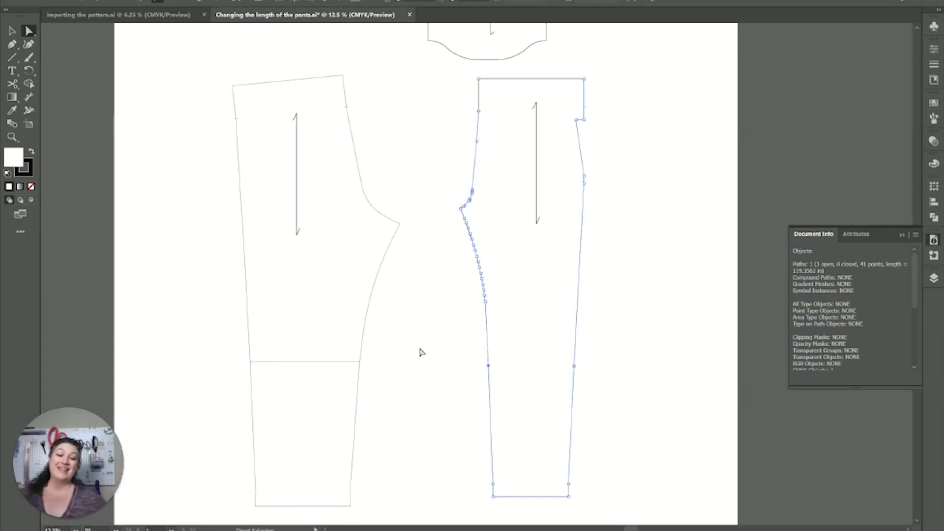
- Draw straight lines from the crotch point to the hem end of each inseam, about 32.6 in on the front and 31.6 in on the back
key(backslash)
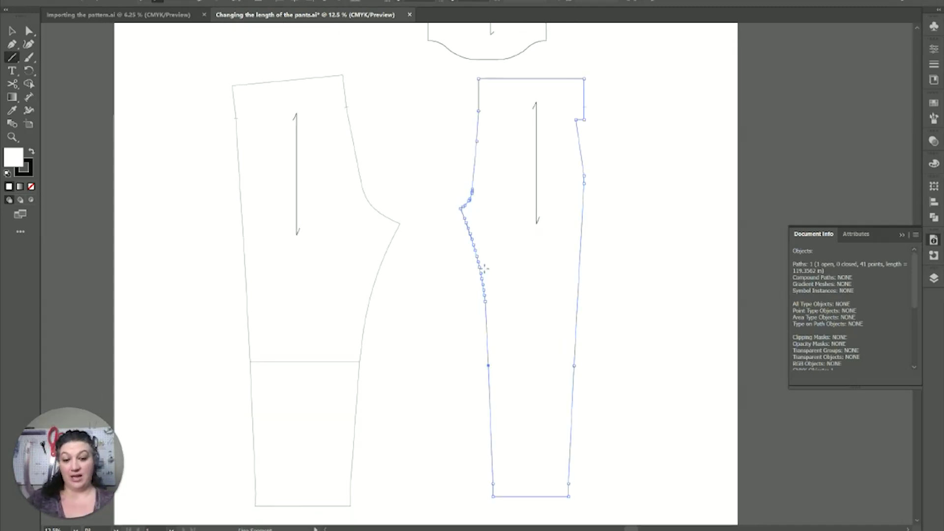
drag(460, 208, 491, 489)
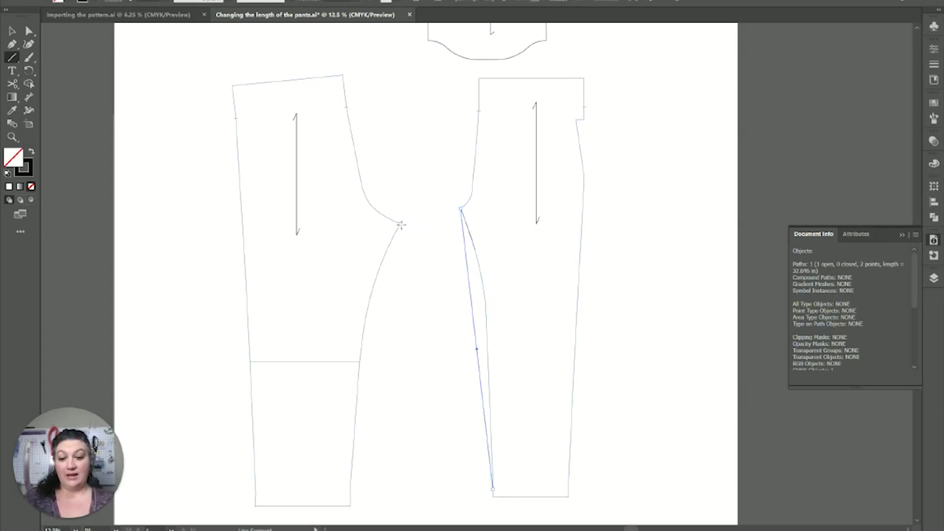
mouse_move(399, 225)
mouse_down()
mouse_move(369, 445)
mouse_move(374, 484)
mouse_move(399, 224)
mouse_move(350, 493)
mouse_up()
scroll(402, 424, down, 2)
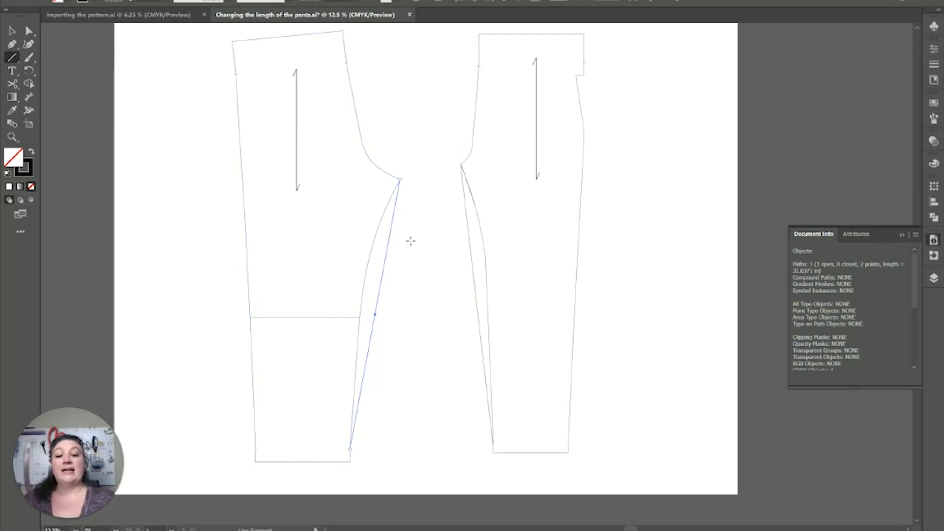
- Delete the straight crotch-to-hem lines from both the back and front pieces
key(v)
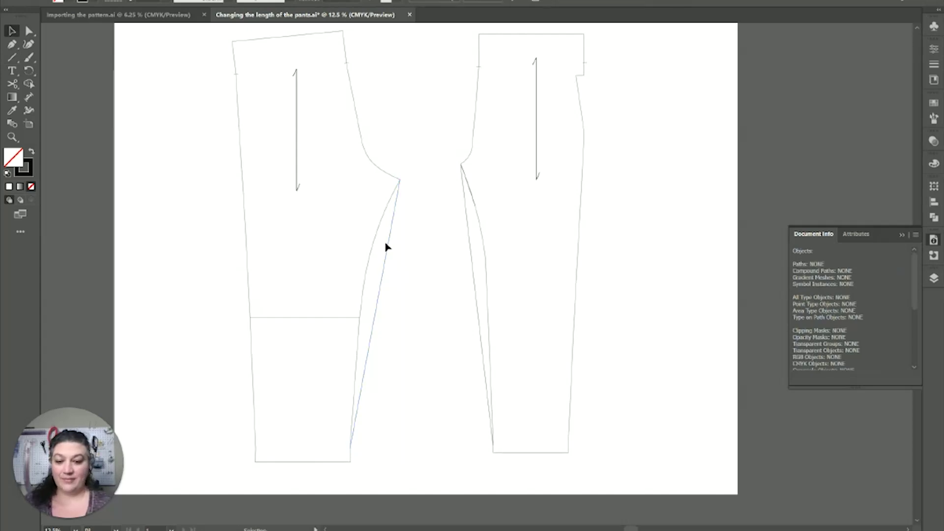
click(377, 239)
key(a)
click(377, 240)
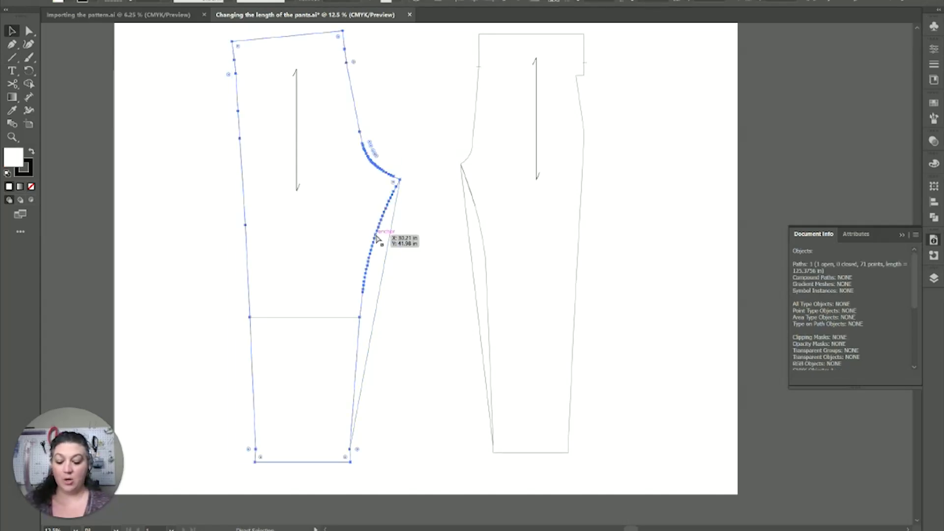
key(v)
click(393, 251)
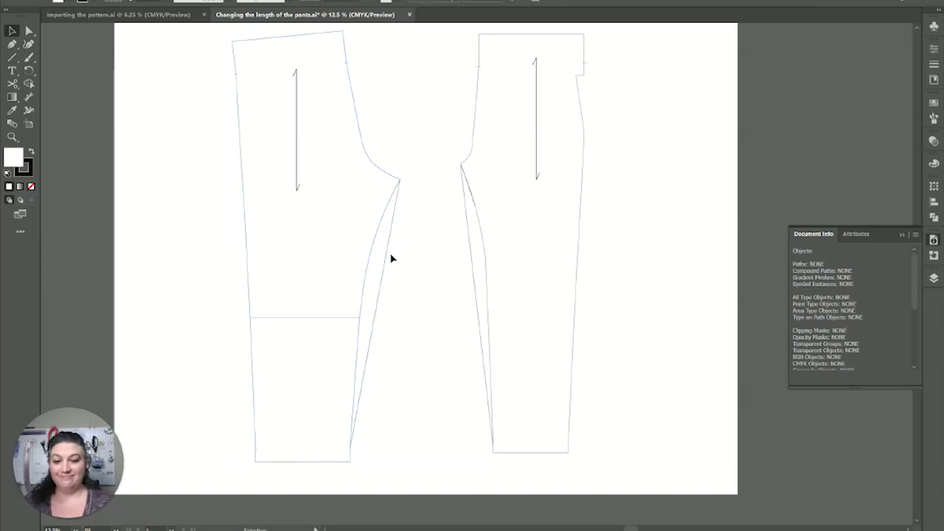
click(385, 263)
key(Delete)
click(471, 256)
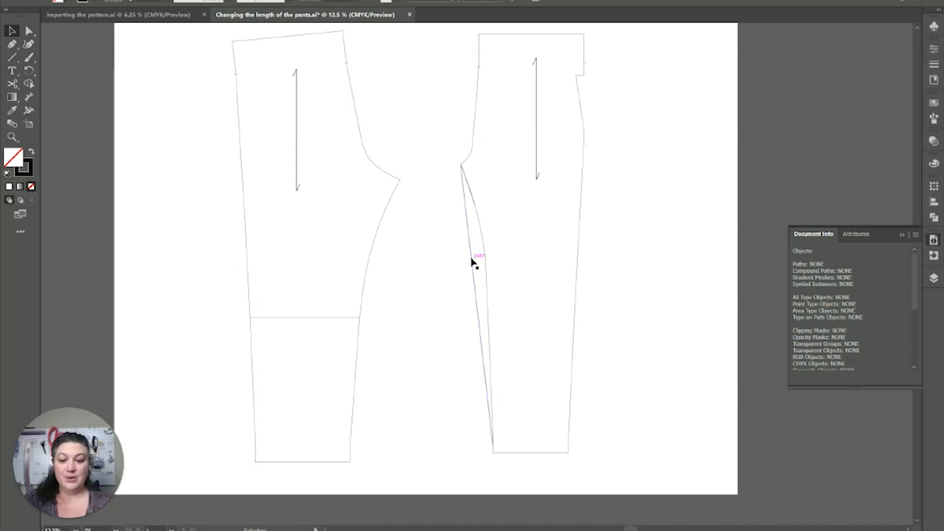
key(Delete)
click(386, 208)
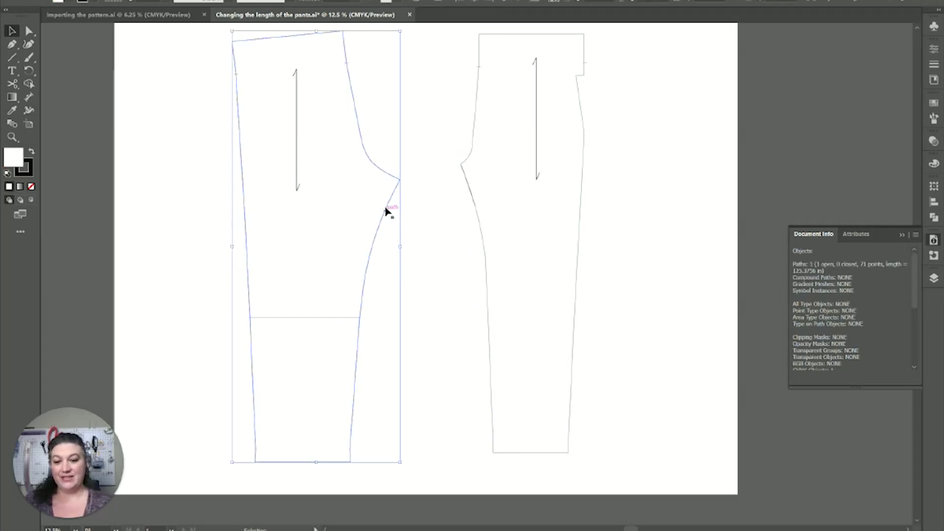
key(a)
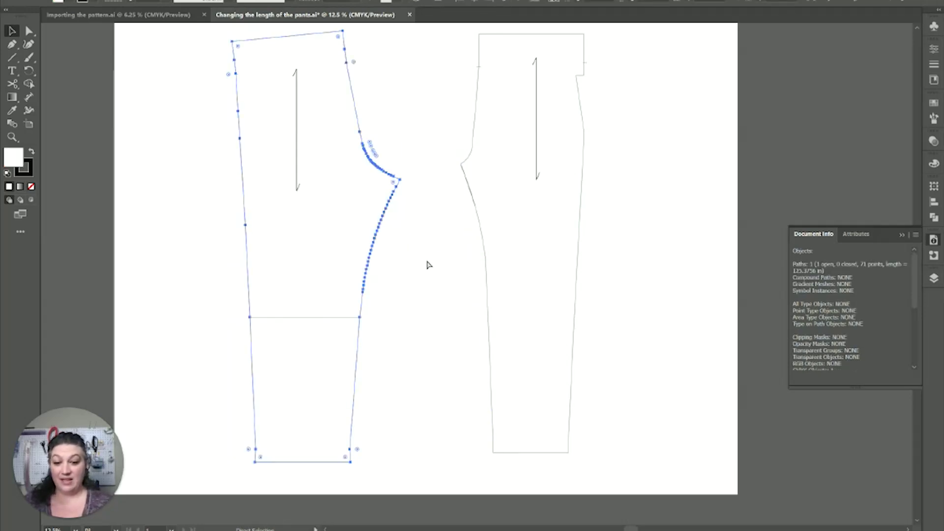
key(v)
key(a)
key(v)
click(427, 244)
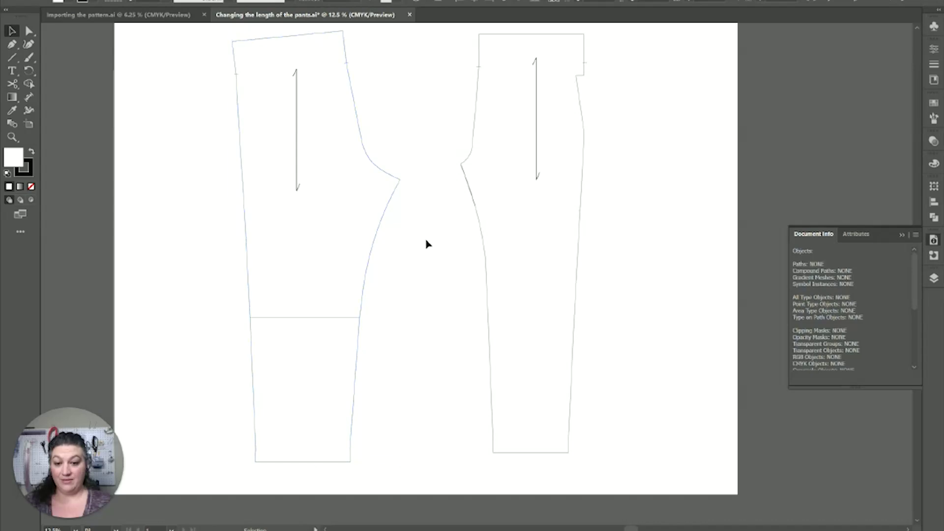
key(a)
key(a)
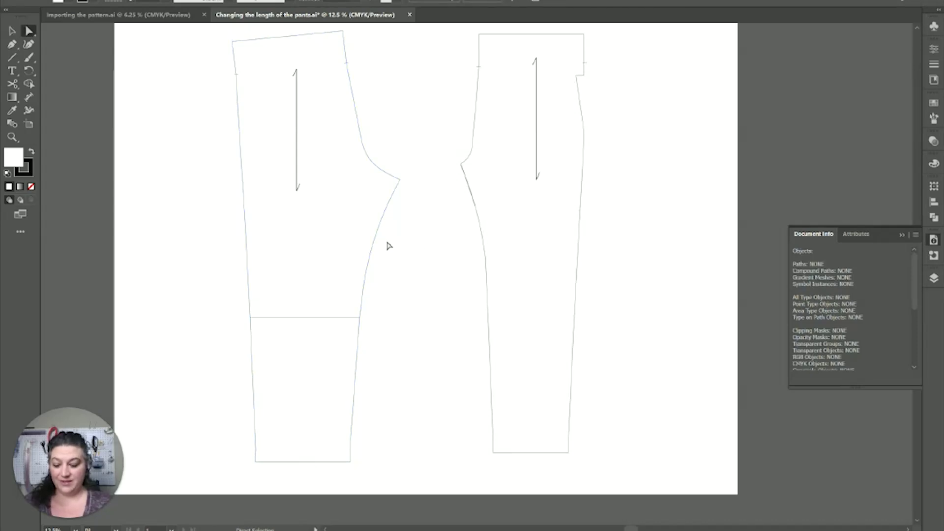
- Select only the inseam segment just above the crosswise line on the back piece to examine its length
click(362, 304)
key(v)
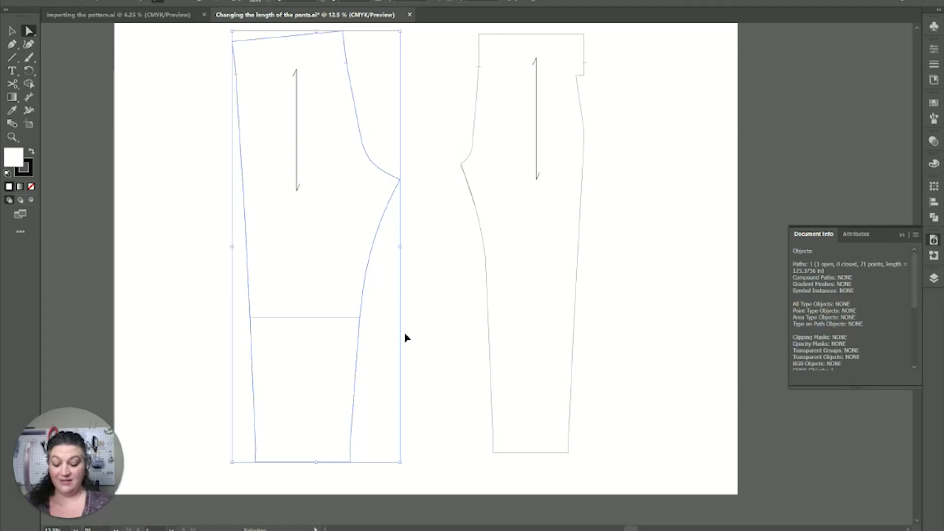
key(ctrl+c)
click(403, 299)
key(ctrl+f)
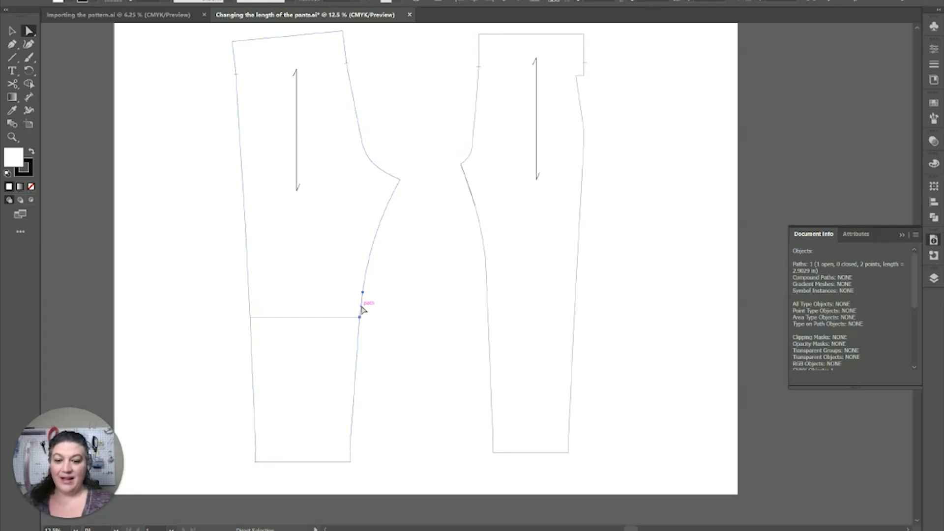
click(386, 320)
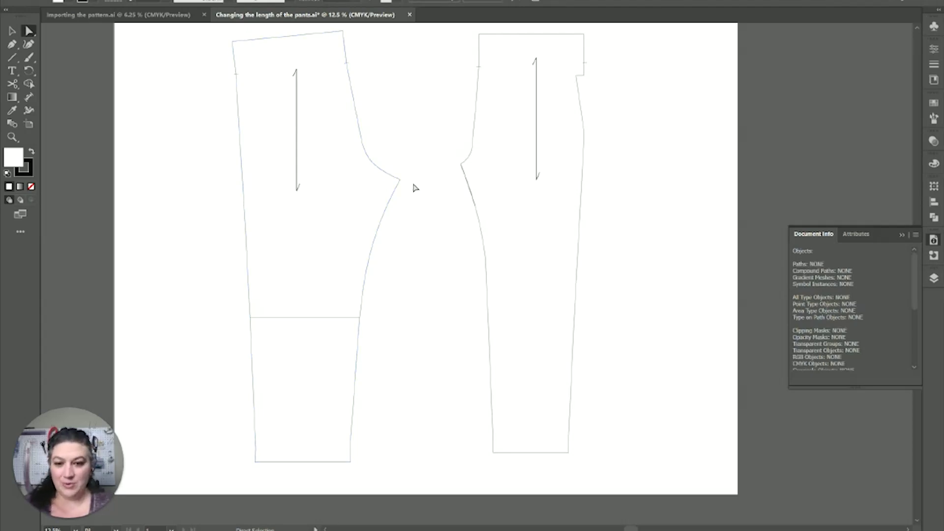
- Select the back piece's inseam from the crotch point to the hem end and duplicate it in place as a separate path
drag(396, 192, 346, 448)
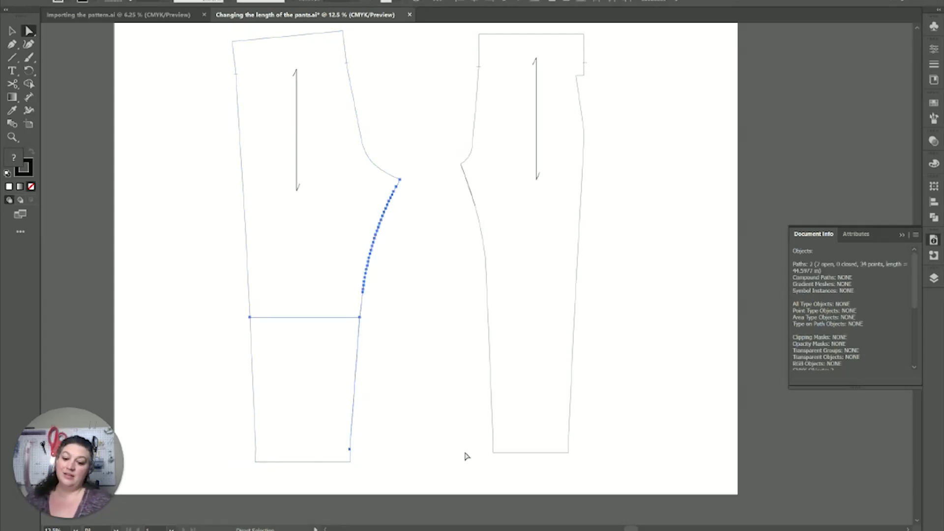
click(411, 373)
click(330, 318)
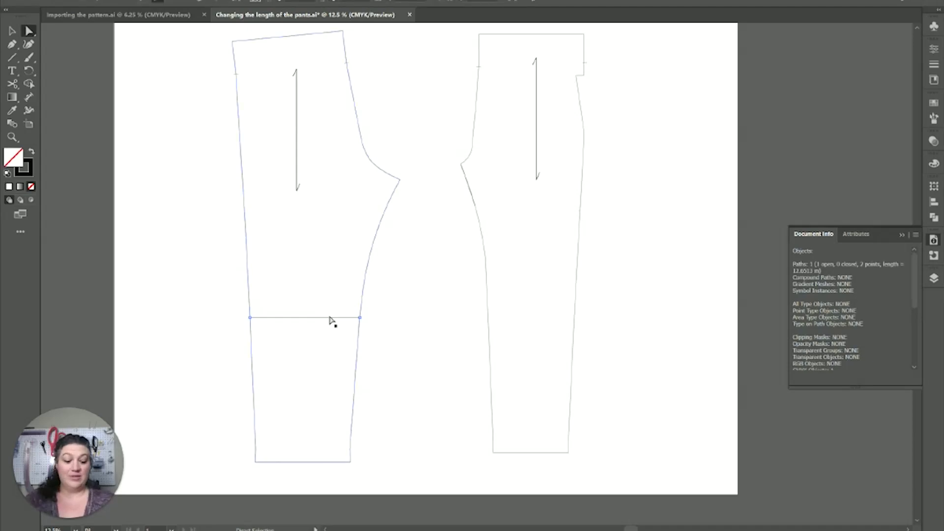
click(364, 276)
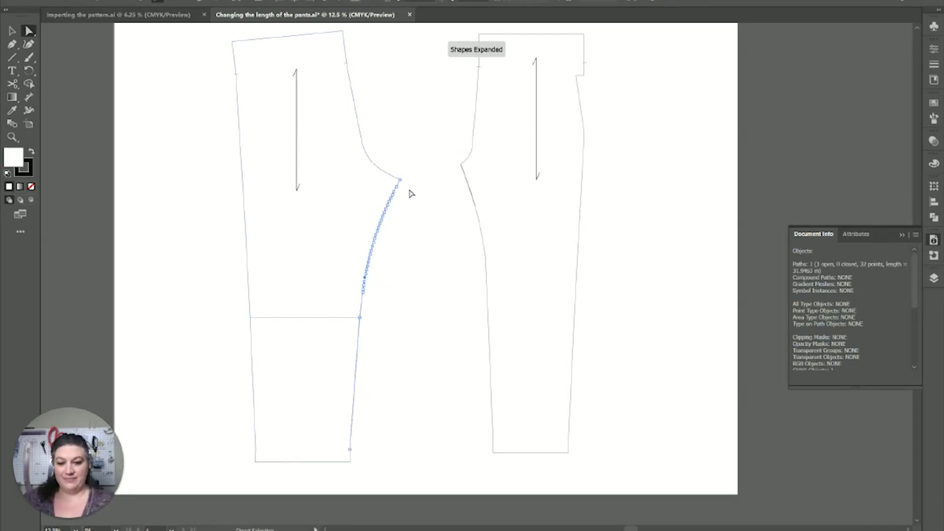
- Select the duplicated back inseam path on its own and read its length
click(411, 194)
drag(412, 183, 341, 453)
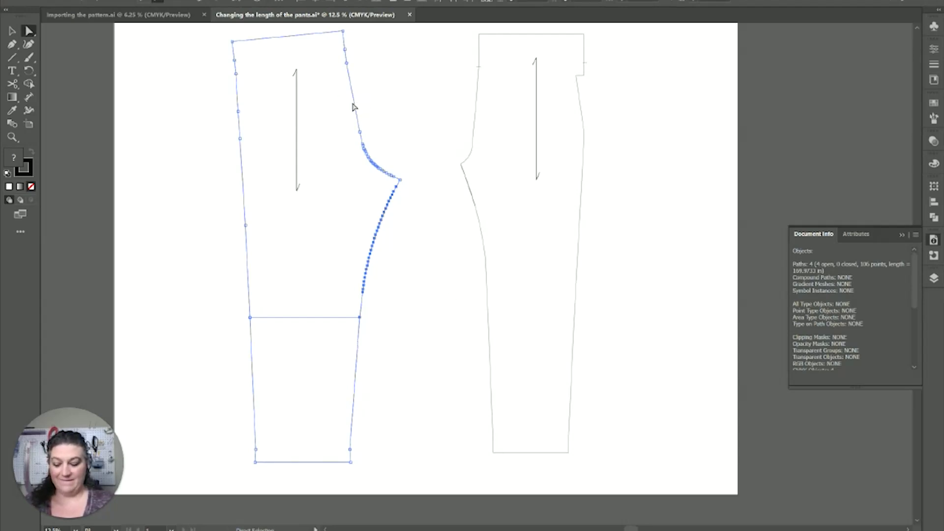
key(v)
click(380, 226)
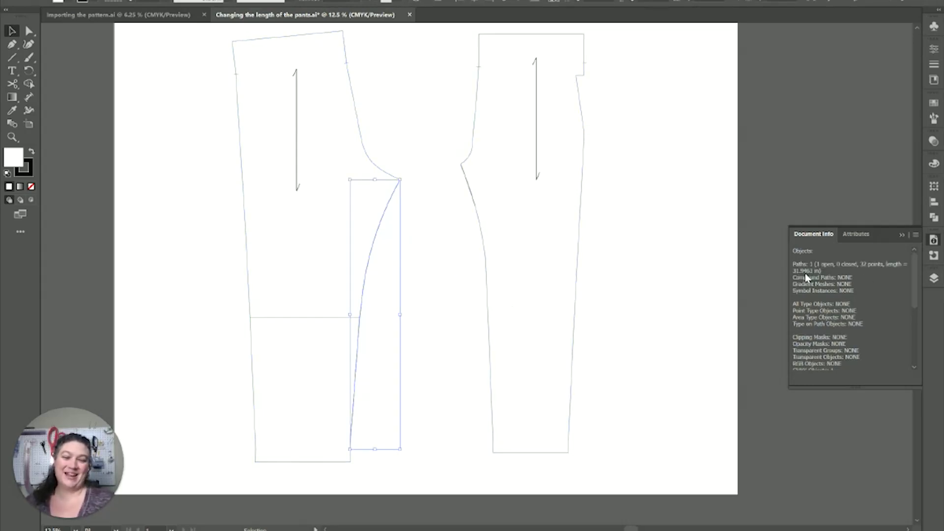
- Select the front piece's inseam from the crotch point to the hem end and duplicate it in place as a separate path
click(478, 214)
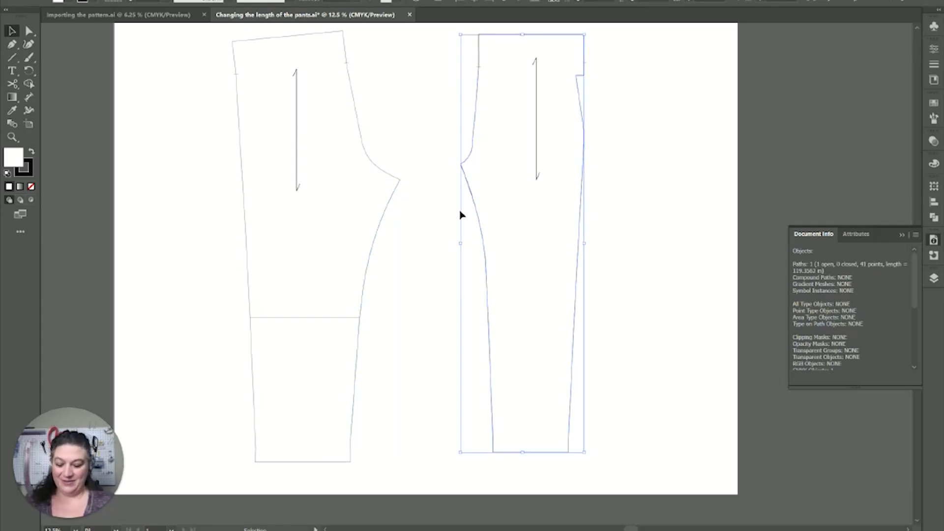
key(a)
drag(453, 170, 507, 440)
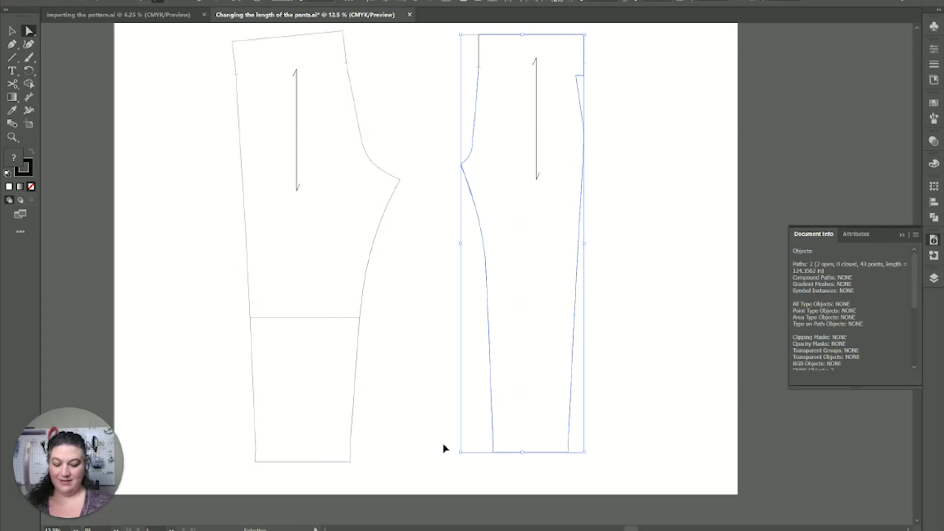
click(456, 348)
drag(456, 162, 495, 441)
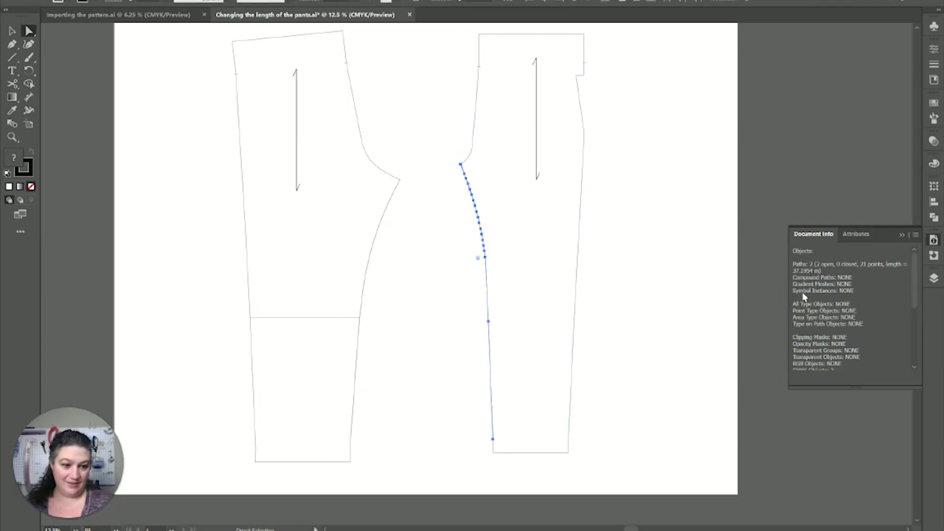
- Select the duplicated front and back inseam paths in turn and compare their lengths
click(387, 212)
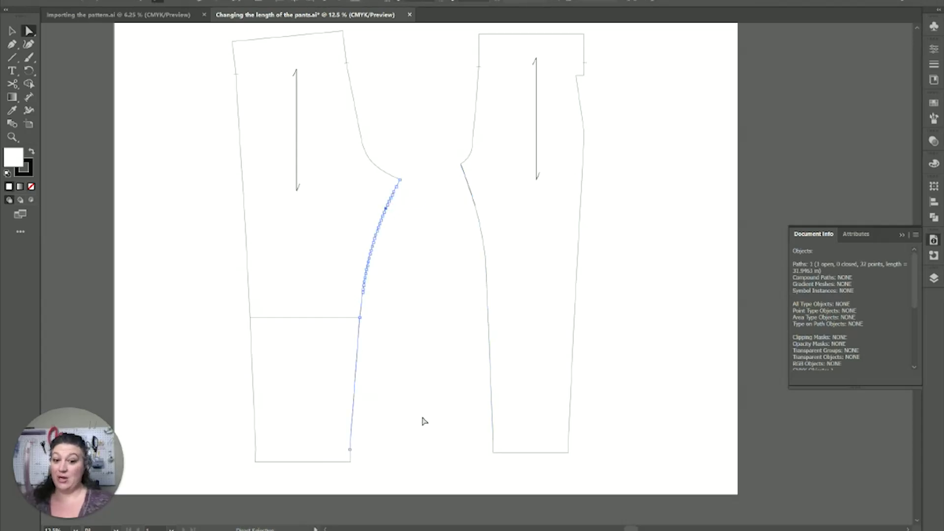
drag(413, 400, 427, 356)
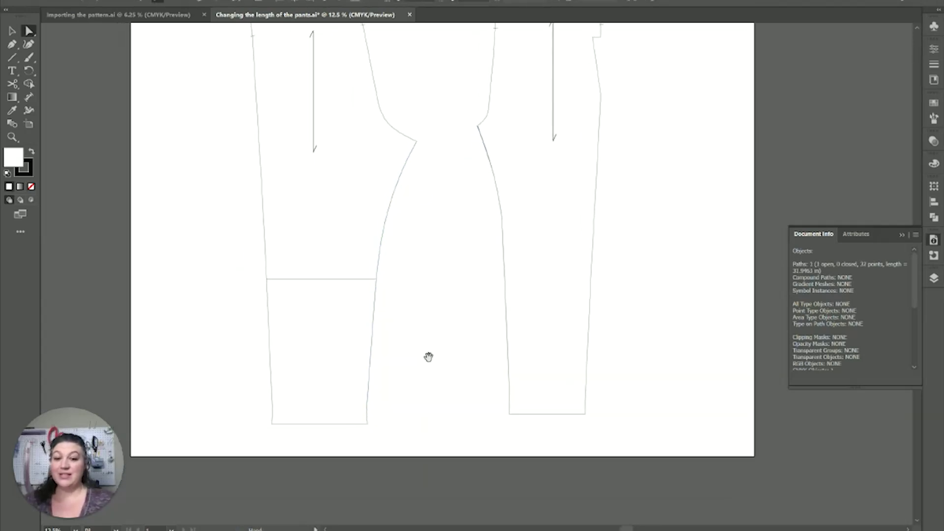
click(508, 316)
click(470, 326)
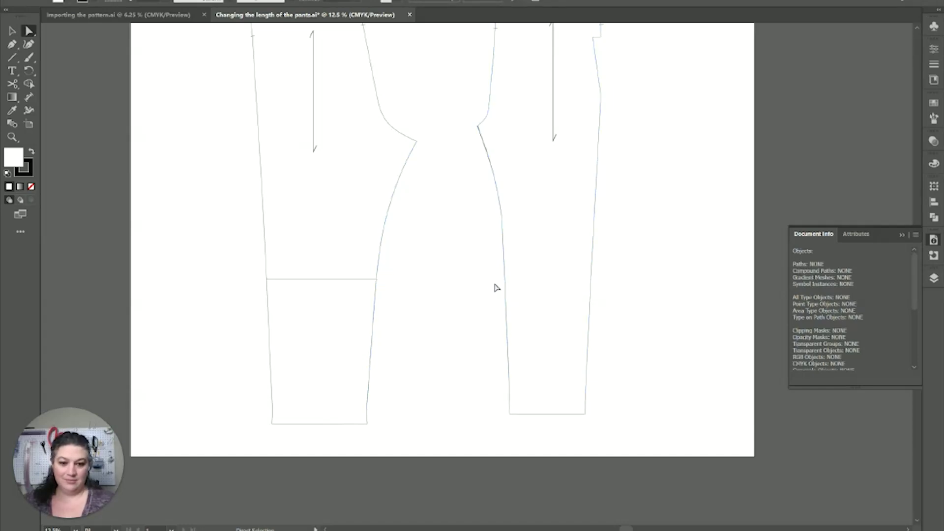
click(506, 283)
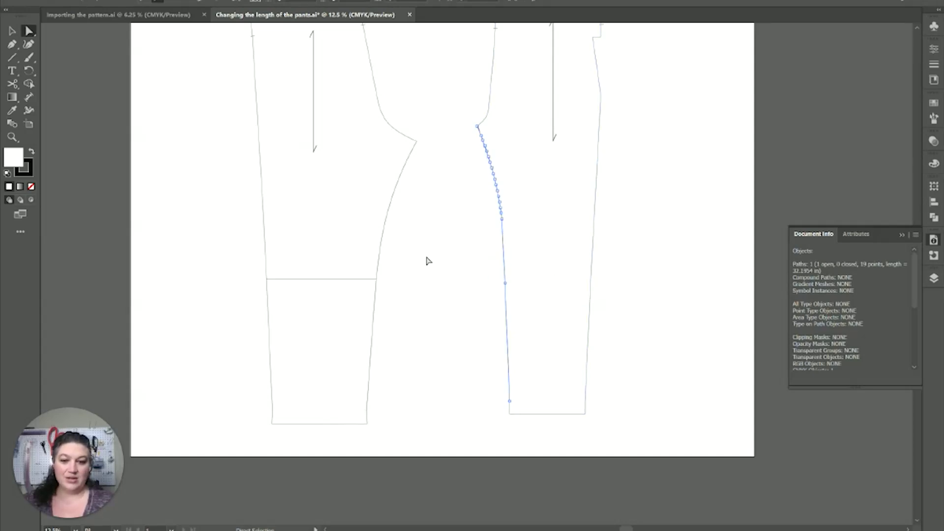
click(379, 255)
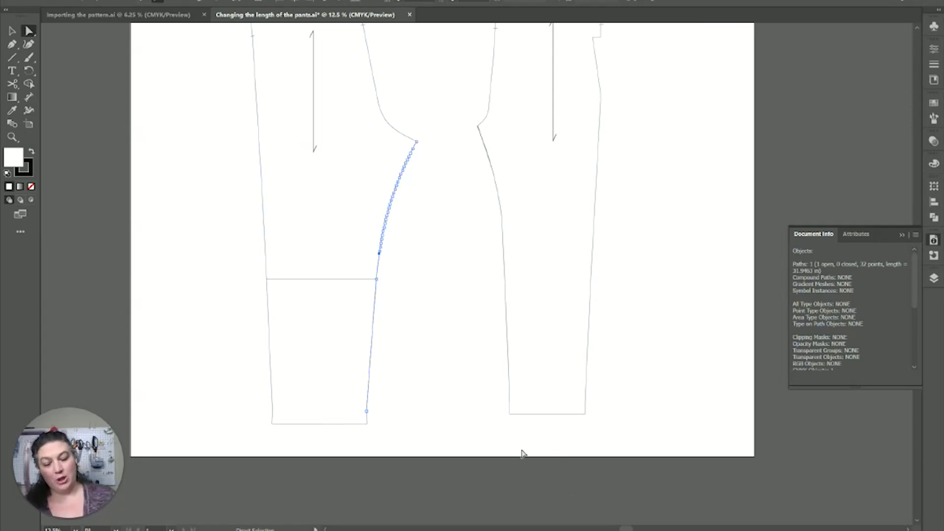
scroll(520, 449, up, 3)
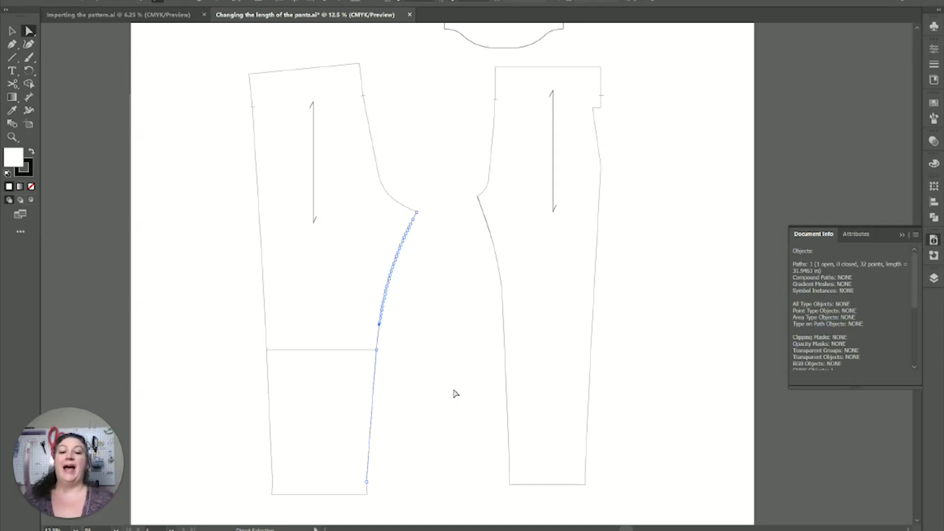
scroll(472, 383, down, 2)
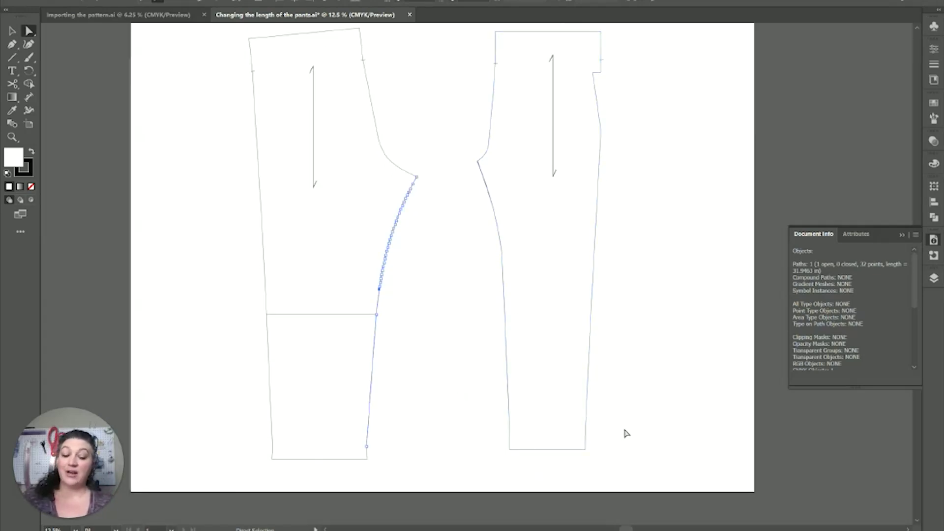